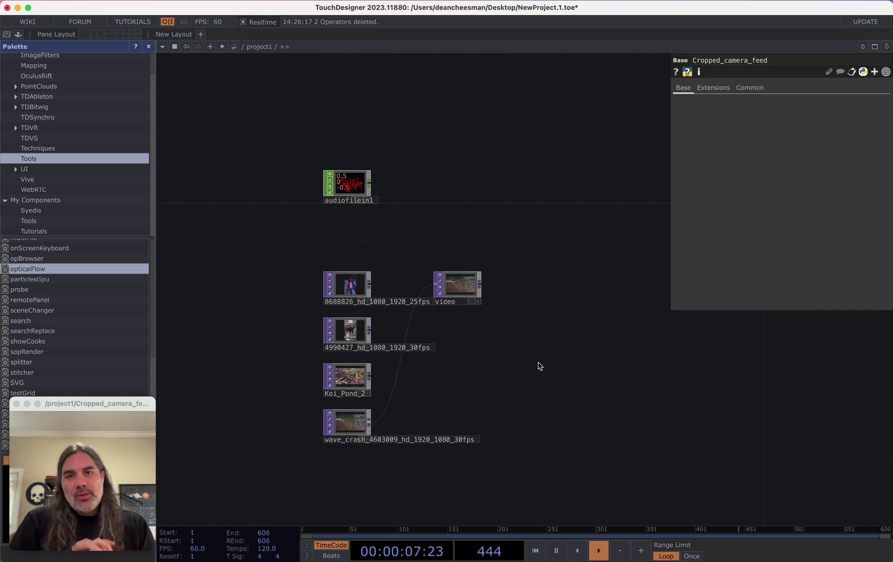
Step: Add a Time Machine TOP to the network to the right of the video Null
middle_drag(532, 290, 450, 295)
key(Tab)
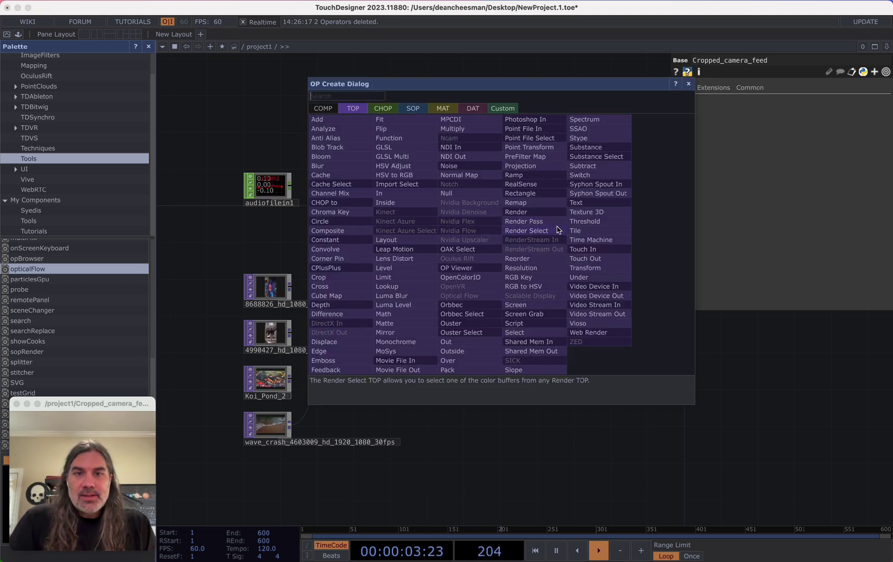
click(582, 240)
click(544, 234)
scroll(546, 312, up, 2)
drag(519, 298, 600, 296)
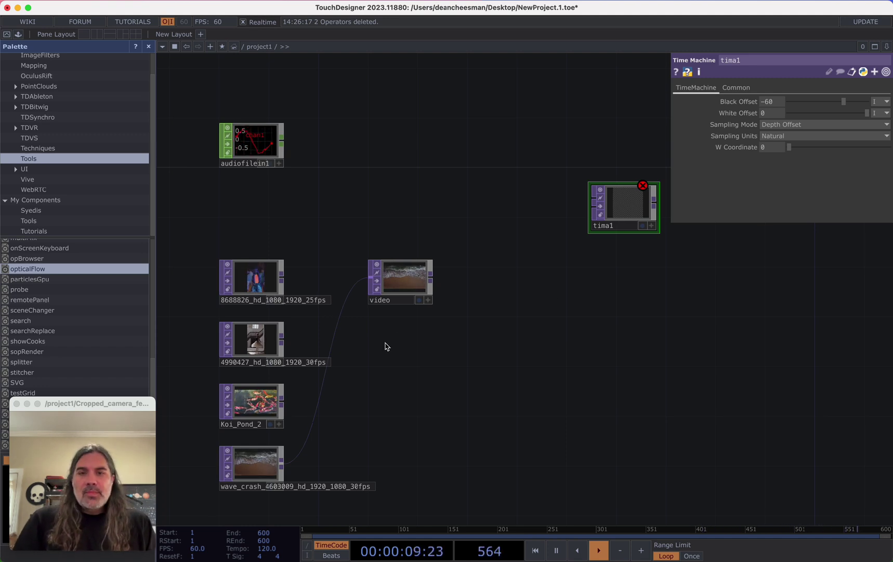
Step: Examine the Audio File In CHOP and the four movie clips available as sources for the video Null
click(255, 143)
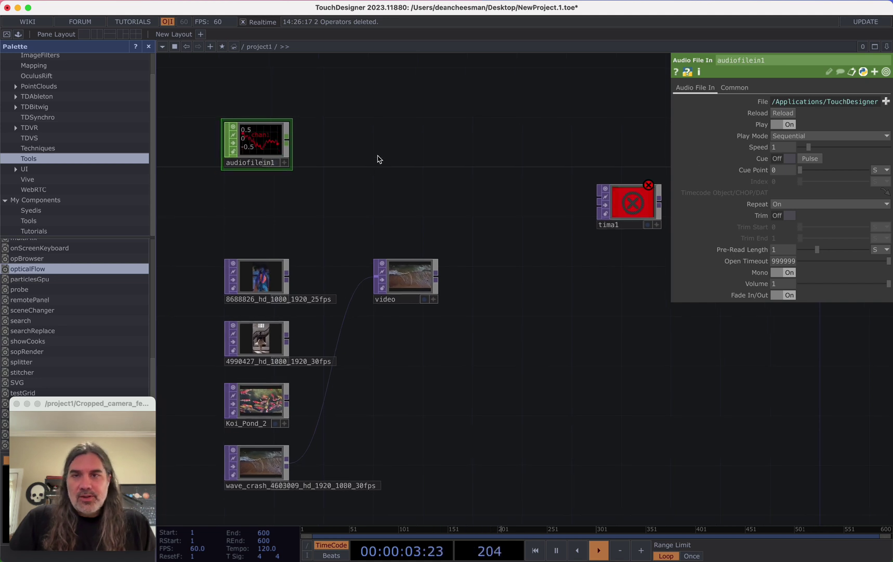
drag(296, 223, 350, 186)
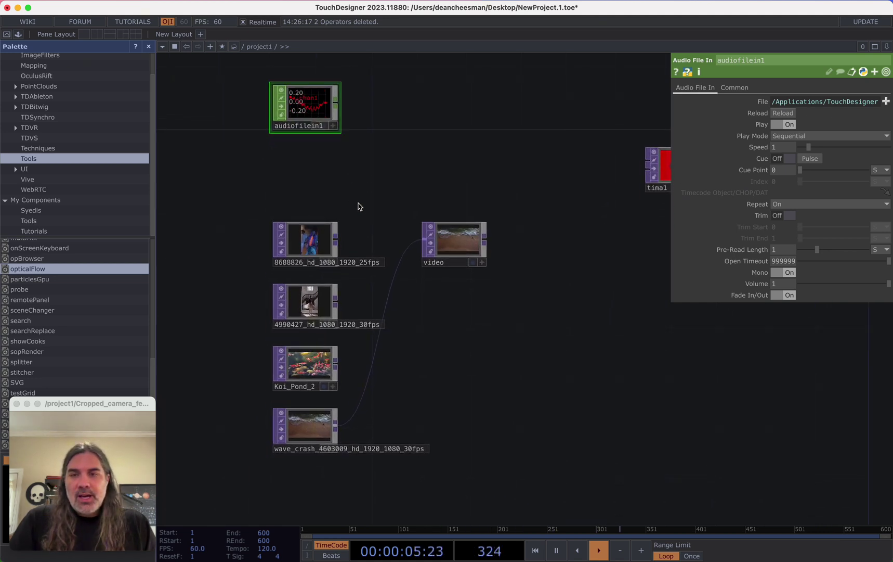
scroll(391, 189, up, 3)
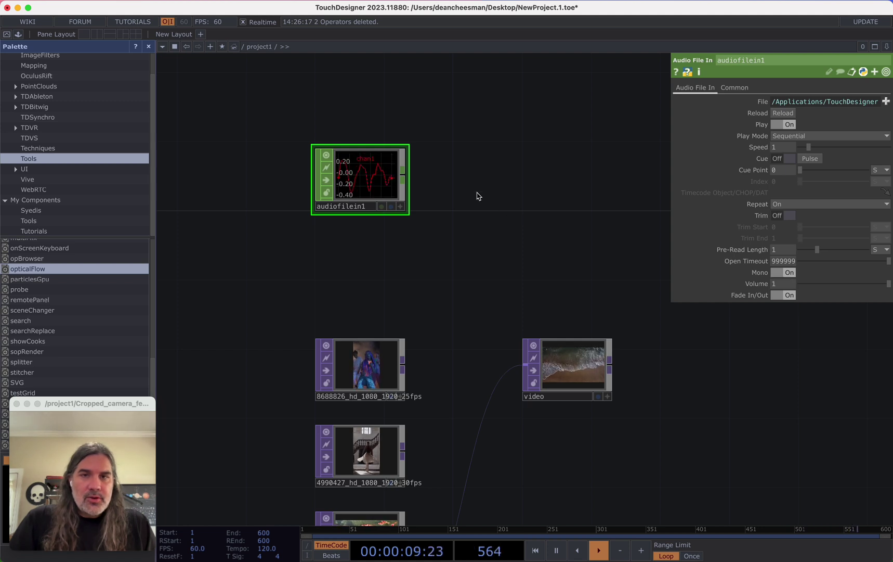
scroll(425, 194, down, 6)
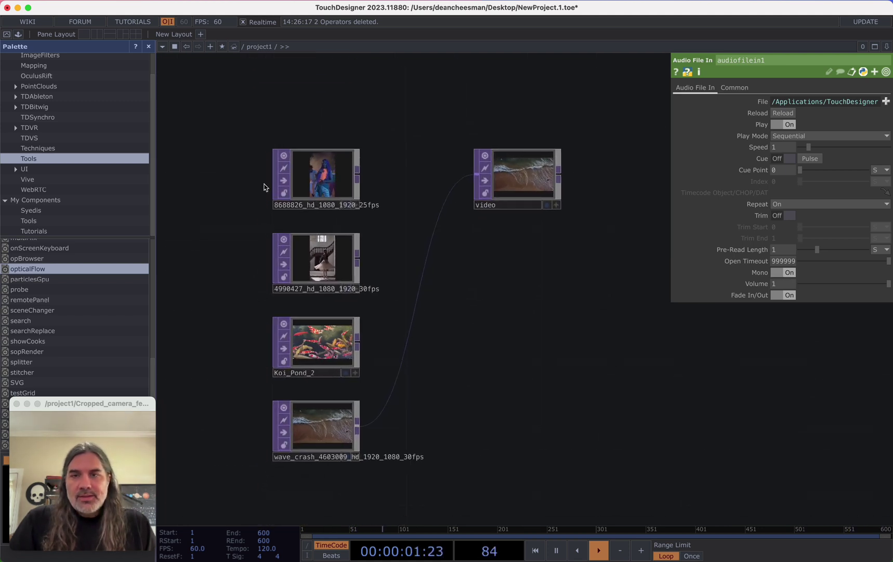
scroll(245, 294, up, 5)
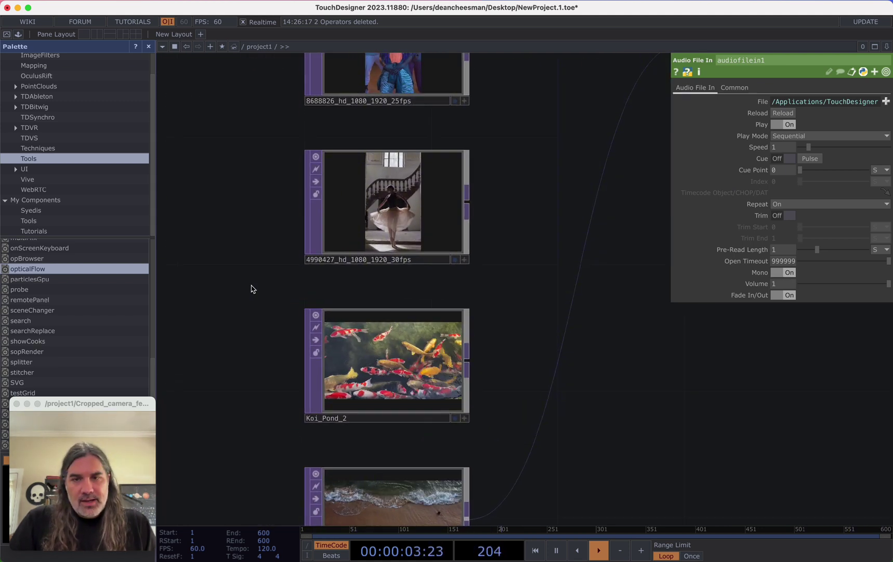
scroll(252, 292, down, 3)
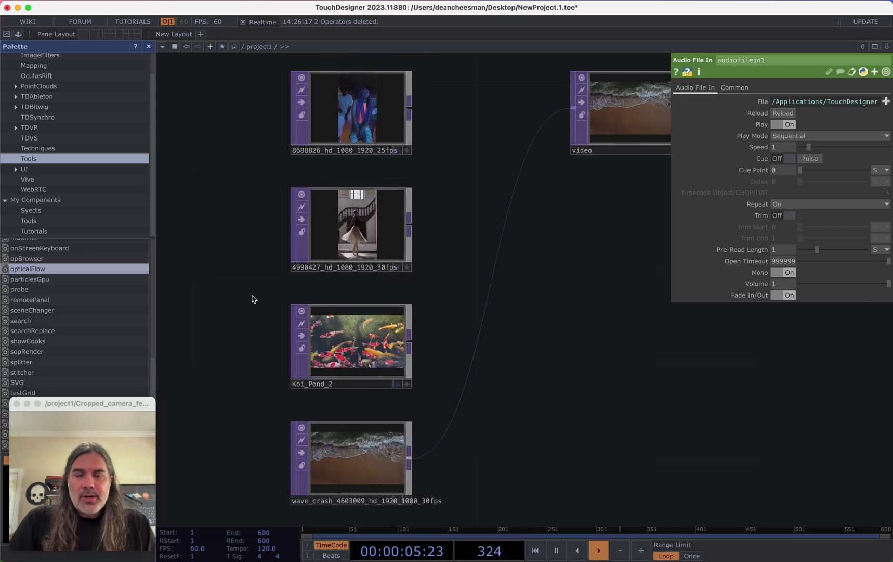
middle_drag(550, 337, 489, 349)
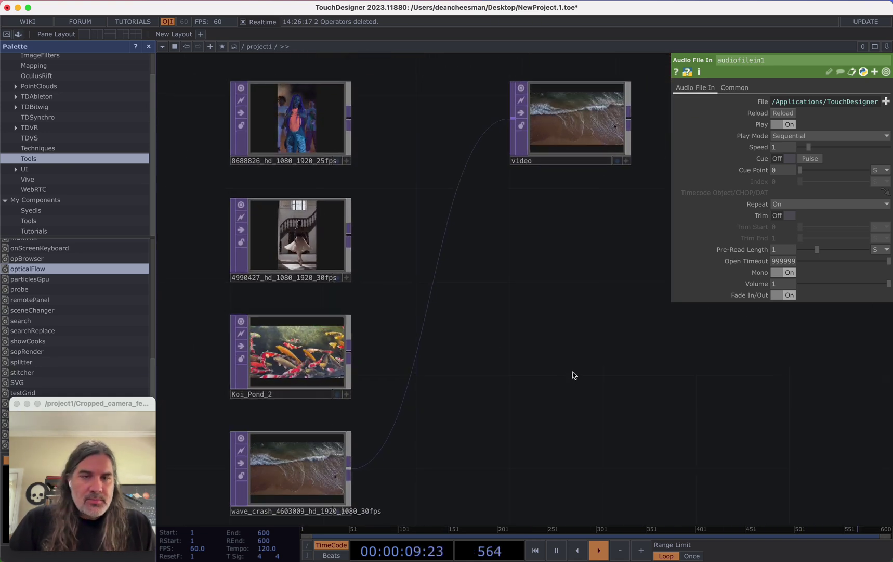
middle_drag(574, 372, 520, 385)
scroll(514, 387, down, 2)
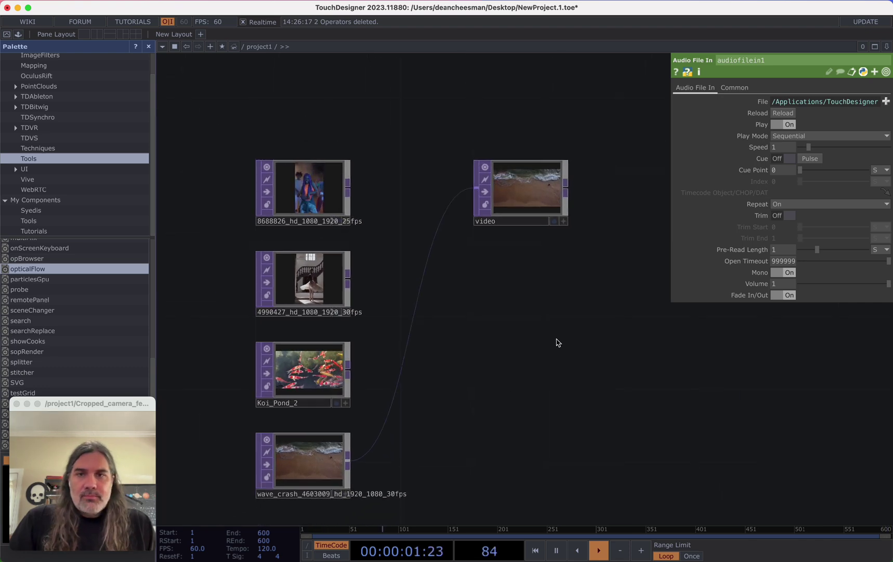
drag(562, 319, 498, 368)
scroll(498, 367, down, 3)
drag(359, 369, 515, 271)
scroll(421, 323, up, 3)
scroll(421, 323, up, 3)
scroll(406, 340, up, 3)
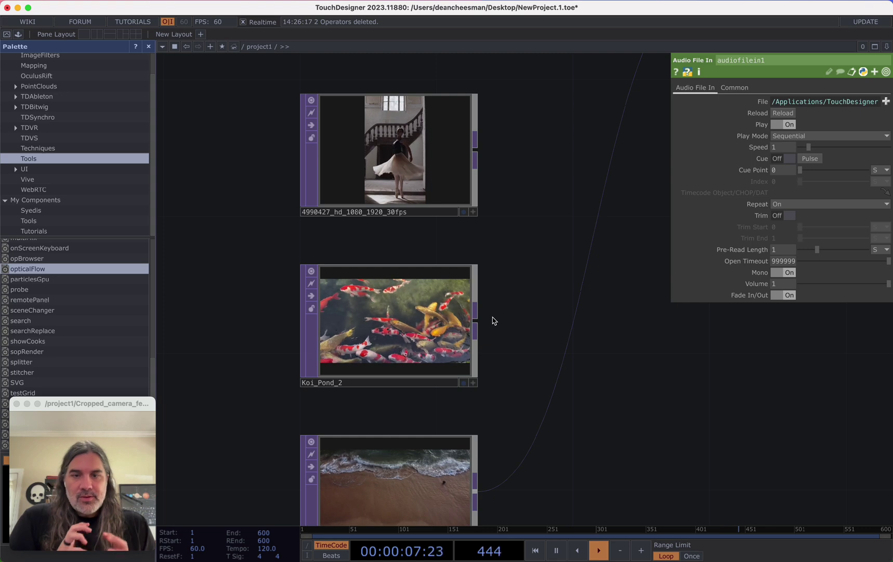
scroll(494, 321, down, 10)
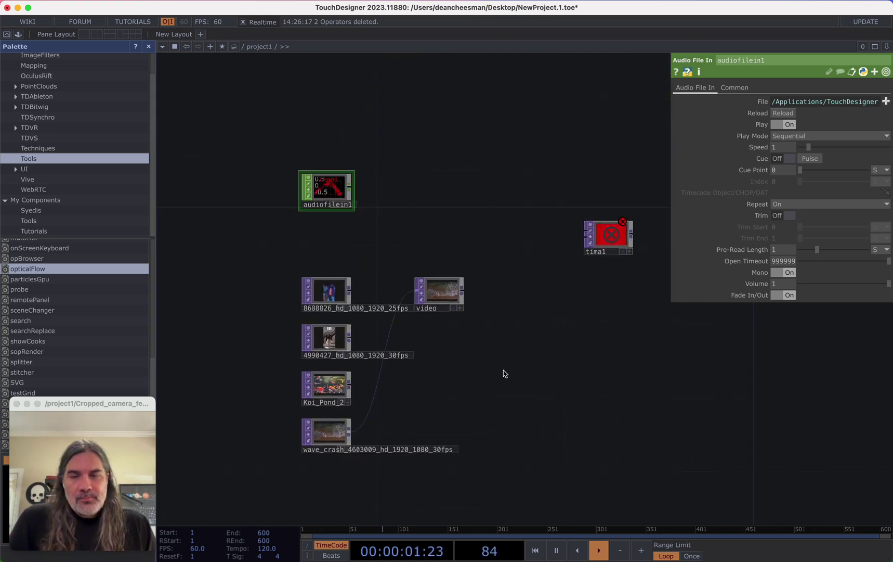
scroll(504, 368, up, 6)
scroll(502, 347, down, 6)
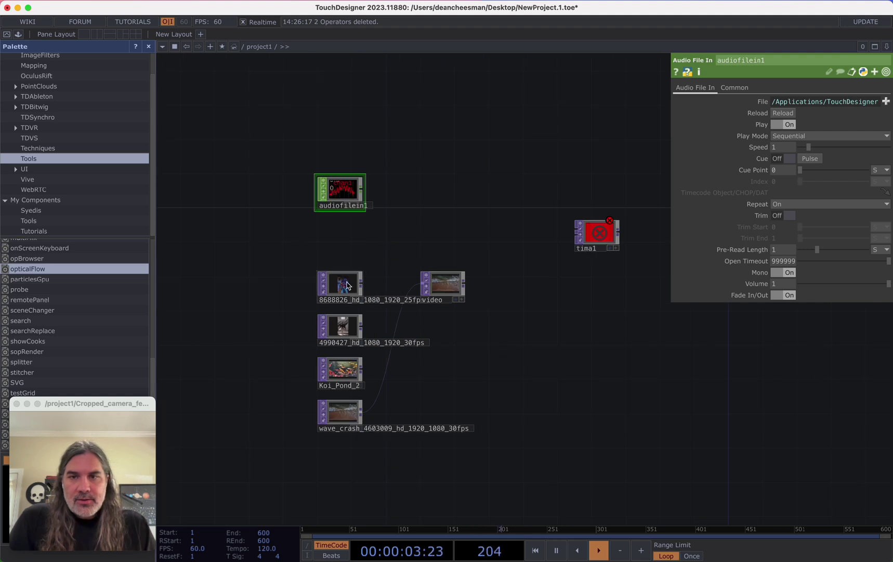
Step: Connect the 8688826_hd_1080_1920_25fps clip to the video Null in place of the wave crash clip
scroll(355, 289, up, 3)
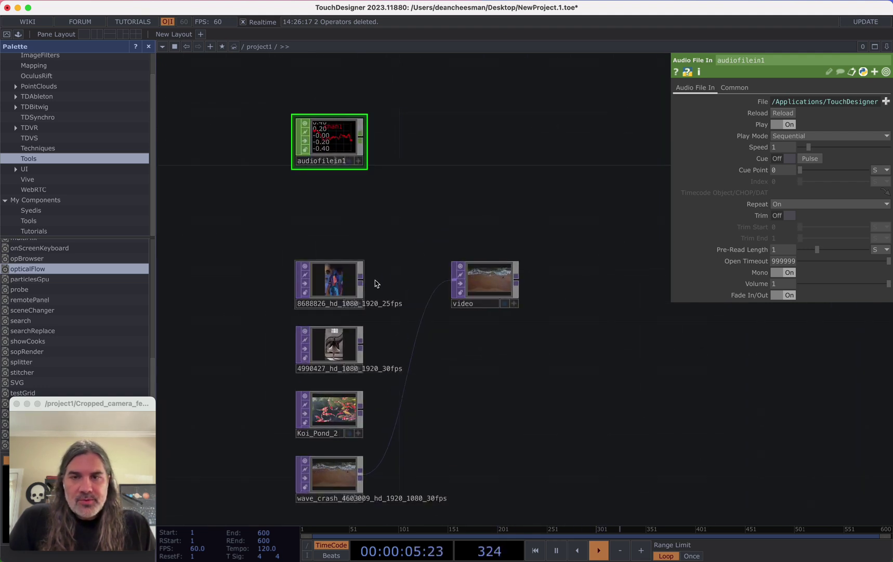
drag(361, 281, 455, 283)
scroll(499, 359, up, 5)
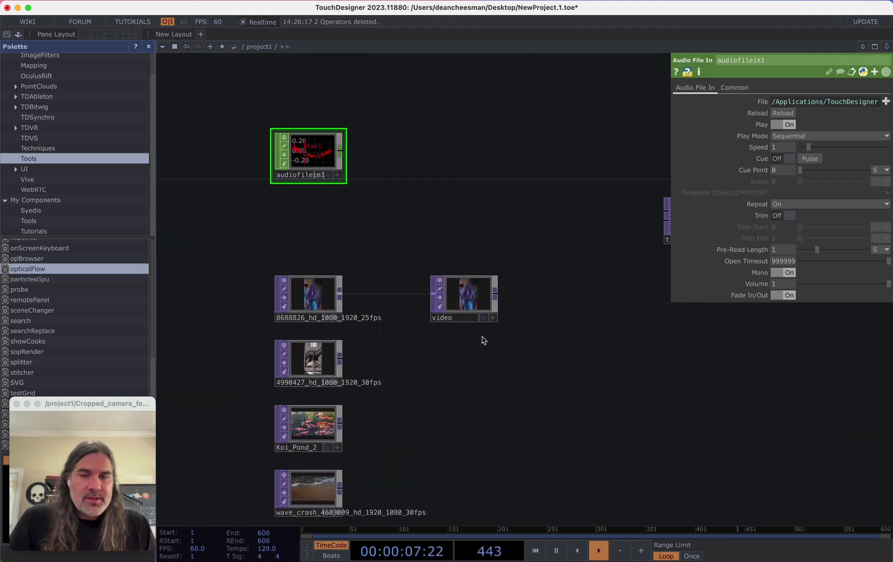
click(419, 355)
Step: Move the Time Machine node down to roughly the same height as the video Null, leaving room between them
scroll(520, 416, down, 6)
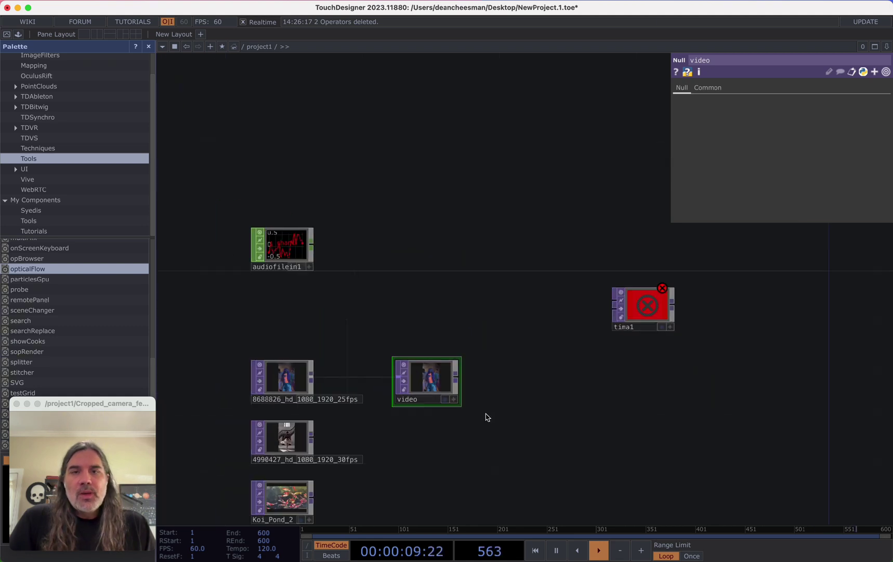
scroll(534, 387, up, 5)
scroll(538, 377, down, 1)
scroll(540, 371, down, 1)
drag(529, 367, 560, 339)
scroll(534, 363, down, 1)
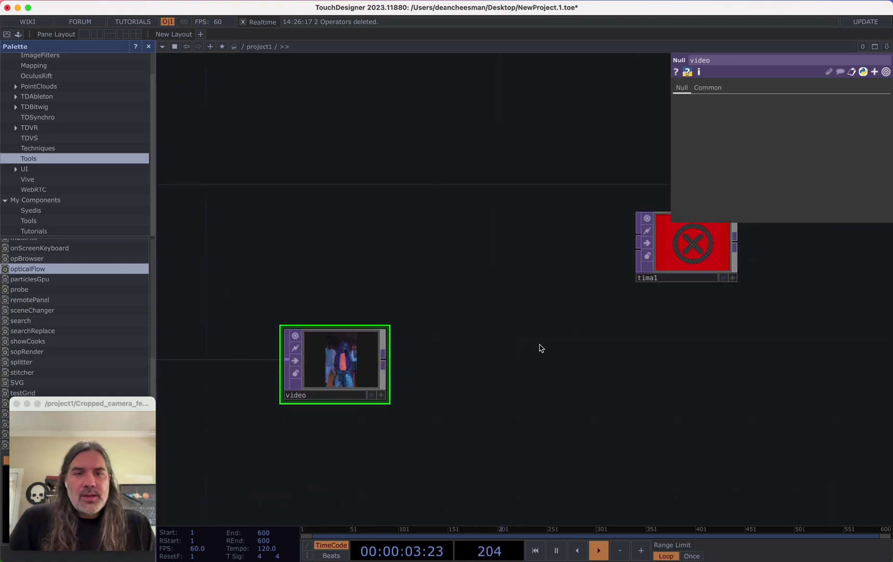
drag(654, 240, 677, 392)
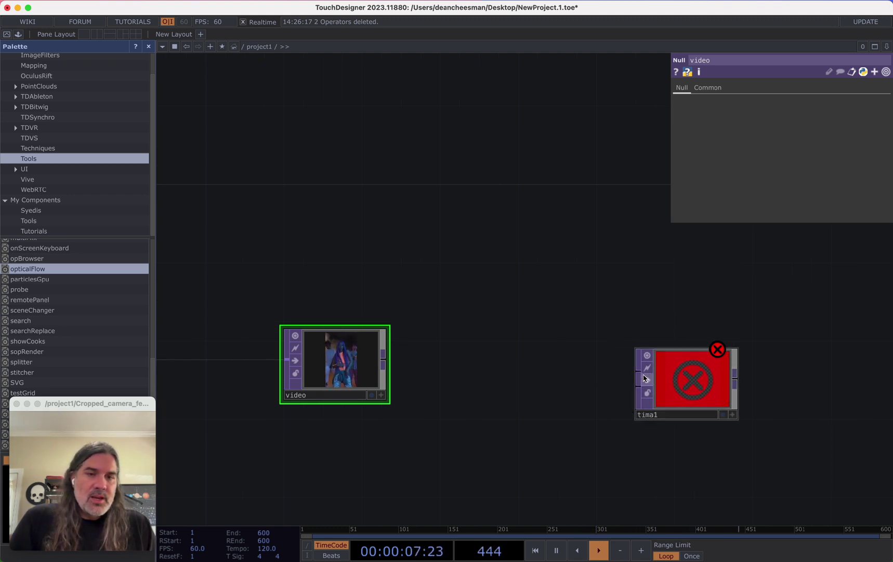
Step: Add a Texture 3D TOP between the video Null and the Time Machine node
key(Tab)
text(tex)
click(552, 282)
click(488, 307)
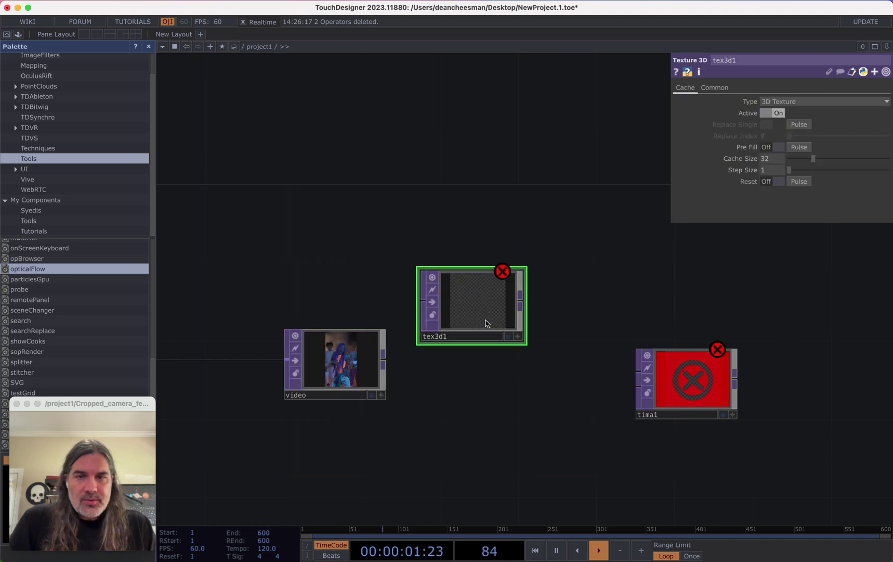
Step: Wire the video Null into the Texture 3D TOP and its output into the Time Machine's first input
drag(478, 322, 498, 323)
scroll(499, 381, up, 3)
drag(553, 284, 679, 371)
drag(751, 386, 744, 363)
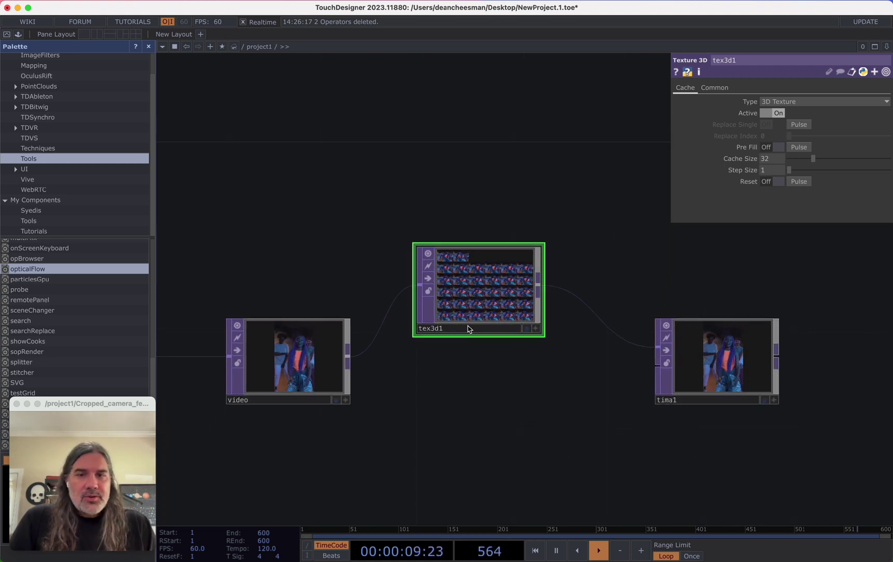
Step: Inspect the Texture 3D's cached frames, its cache and step size settings, and its node information
scroll(466, 292, up, 3)
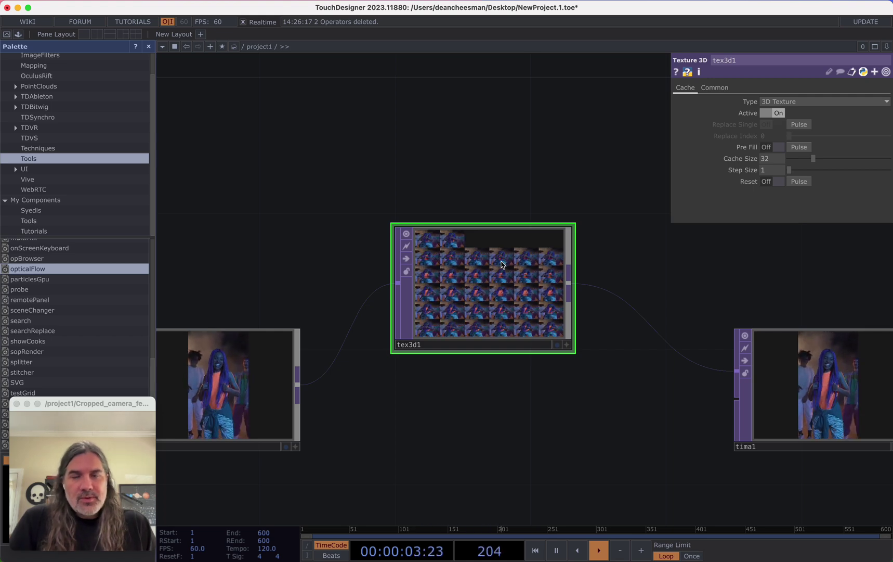
scroll(516, 300, up, 5)
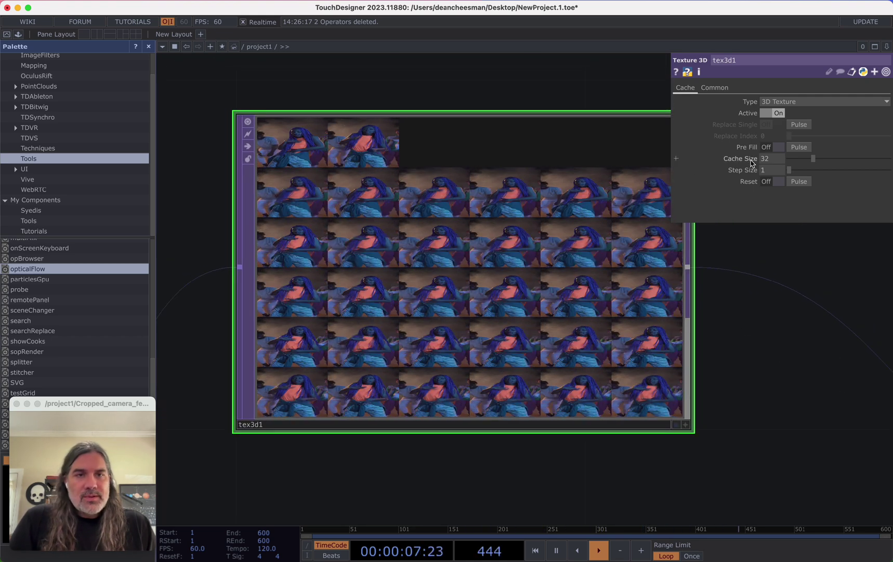
scroll(758, 309, down, 2)
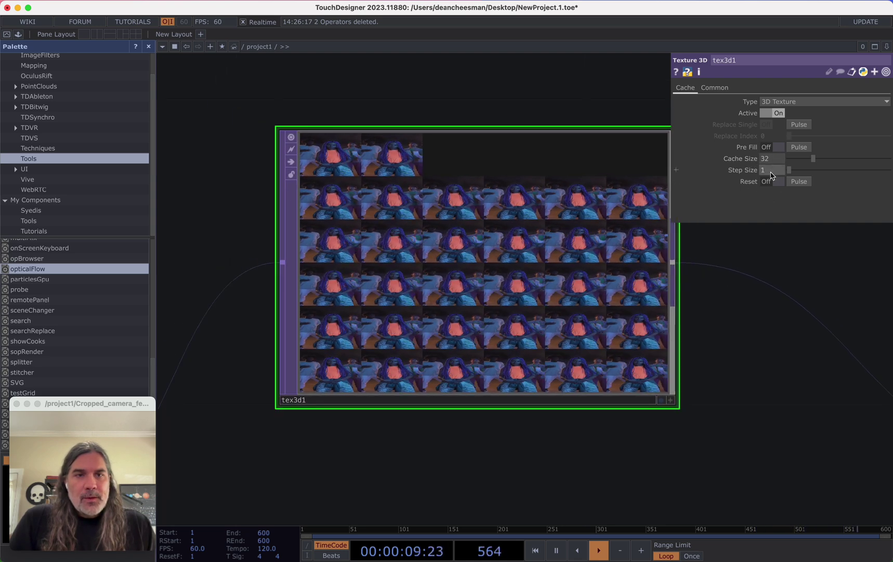
middle_click(652, 272)
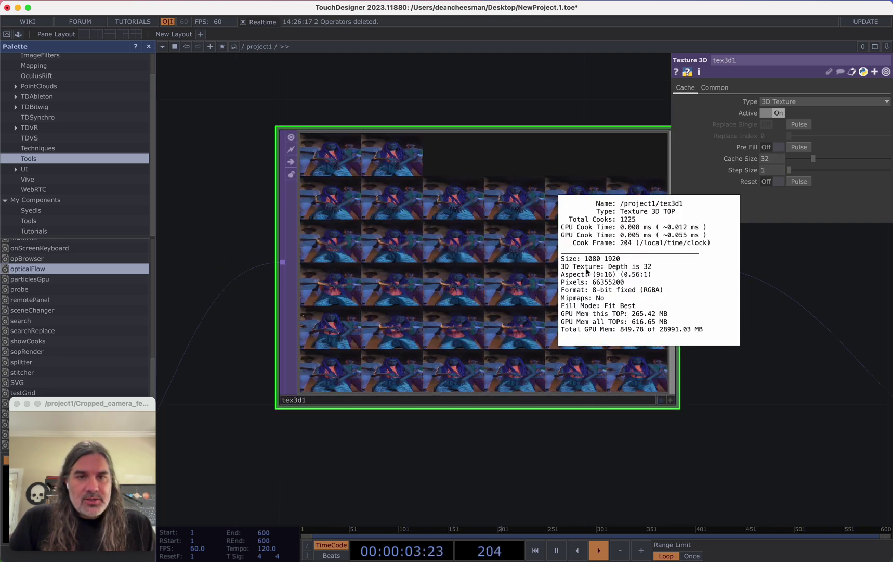
scroll(523, 427, down, 3)
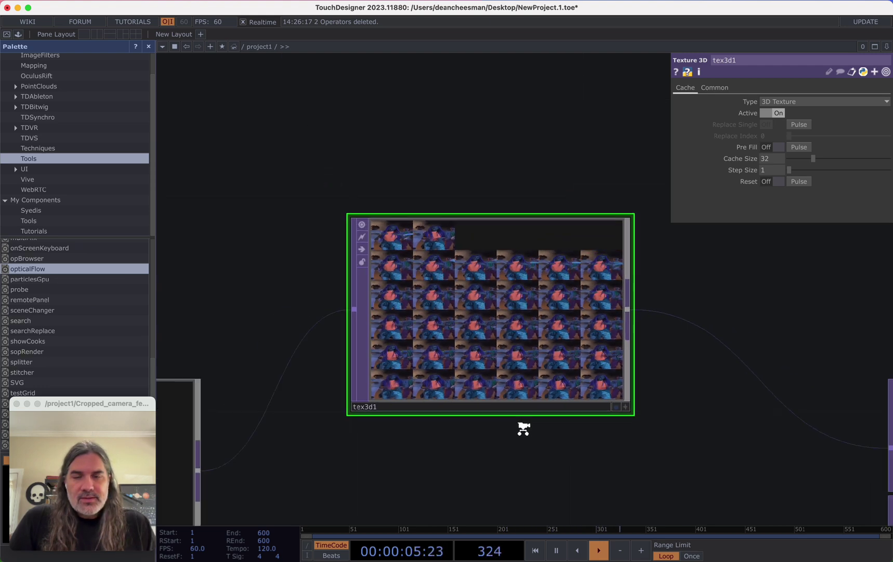
scroll(511, 411, down, 2)
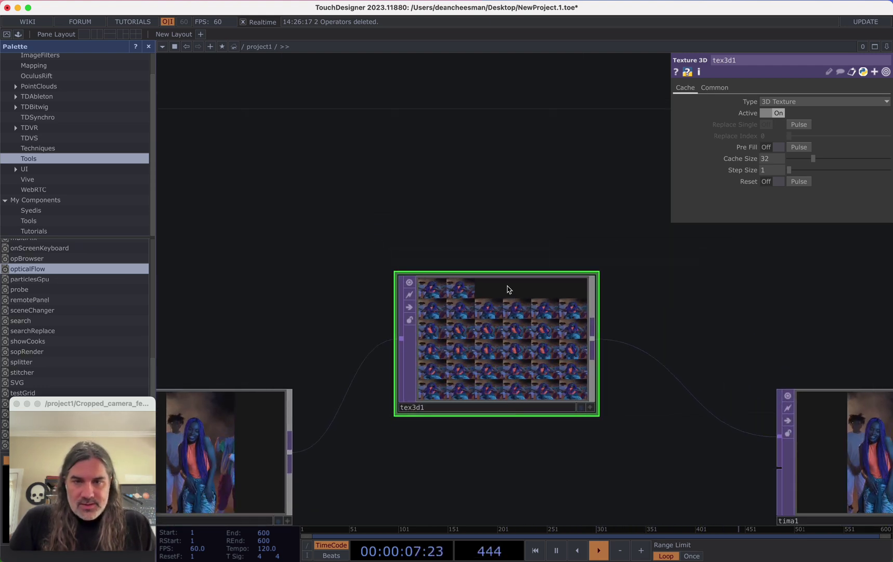
scroll(515, 372, down, 1)
middle_drag(515, 372, 580, 446)
scroll(439, 455, down, 4)
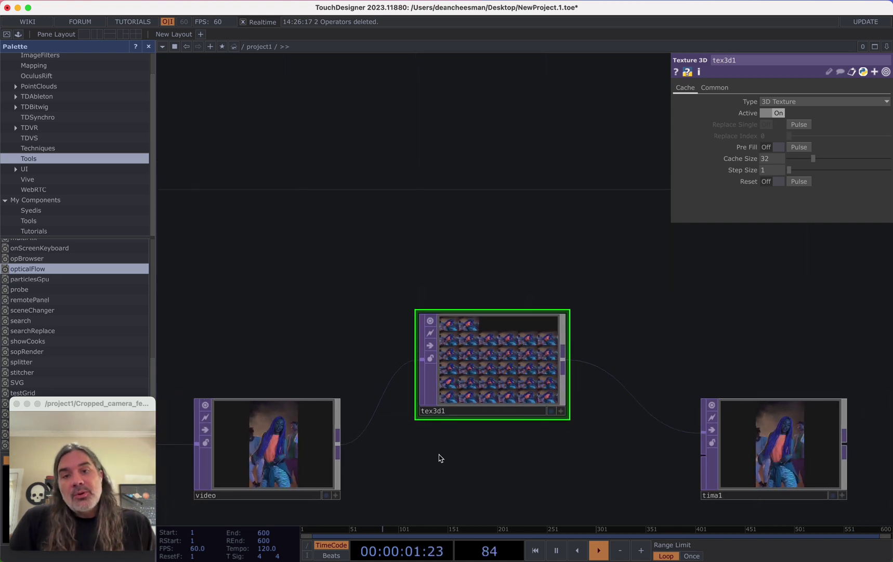
Step: Add a Constant CHOP above the Texture 3D node with a channel named cache_size set to 90
scroll(472, 399, down, 3)
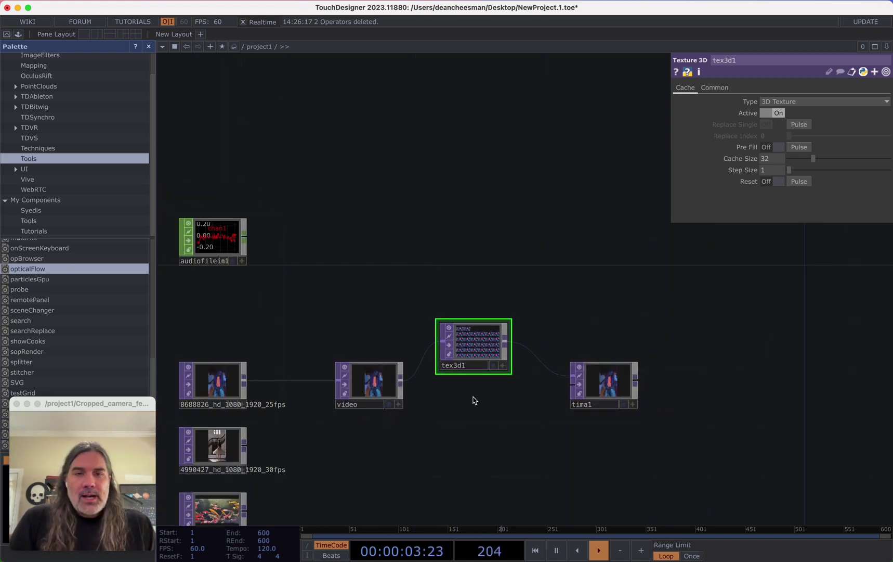
key(Tab)
click(343, 47)
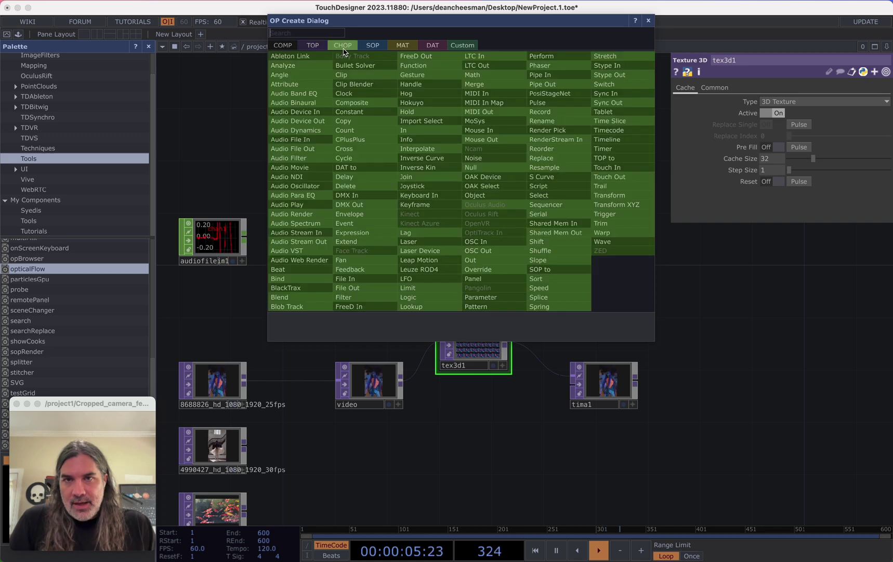
text(c)
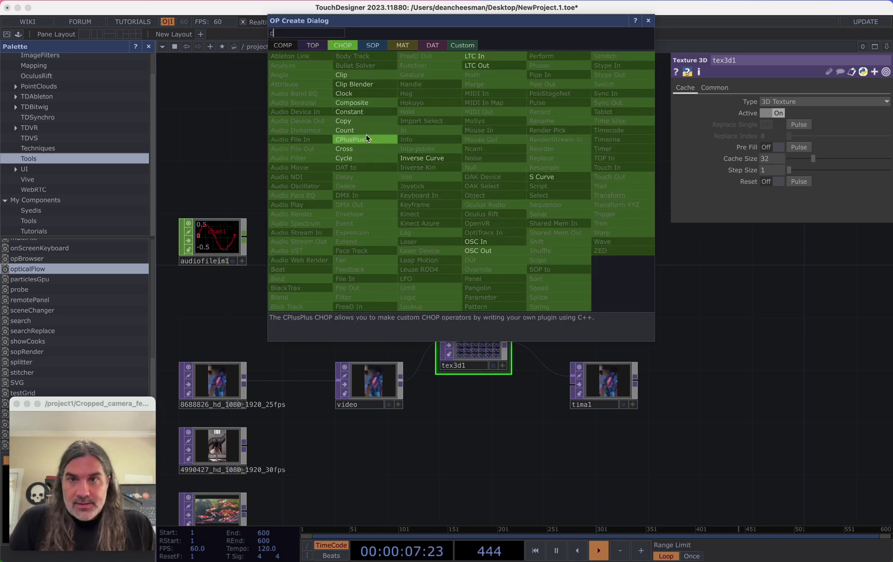
click(374, 112)
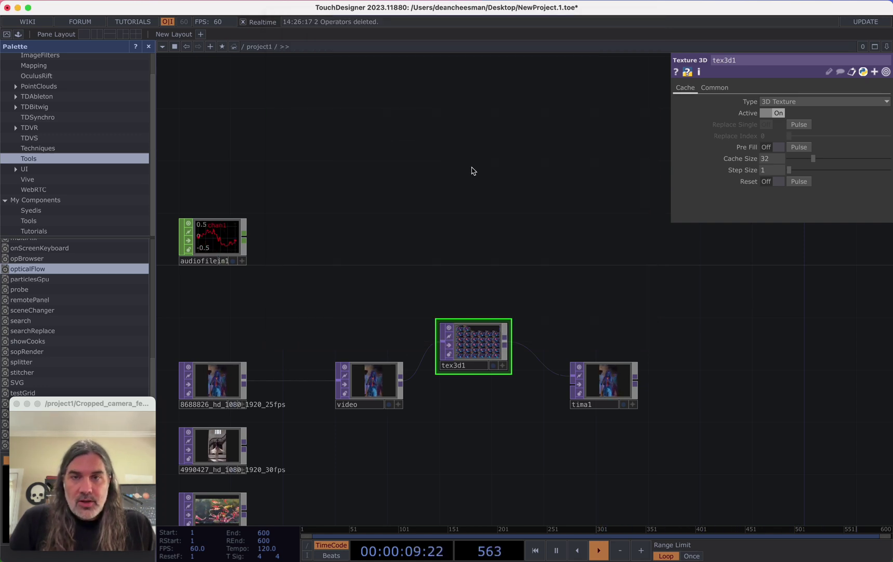
key(Tab)
click(379, 103)
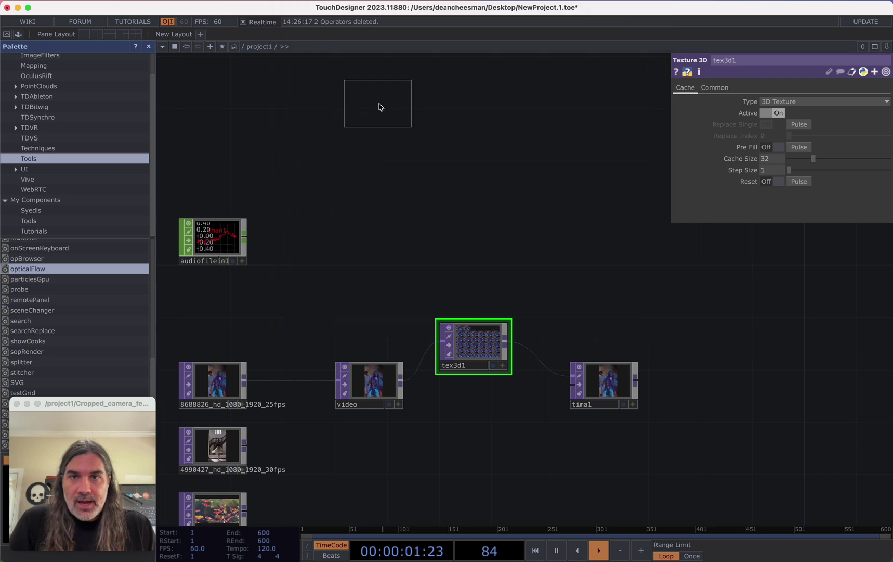
click(537, 211)
drag(539, 211, 475, 186)
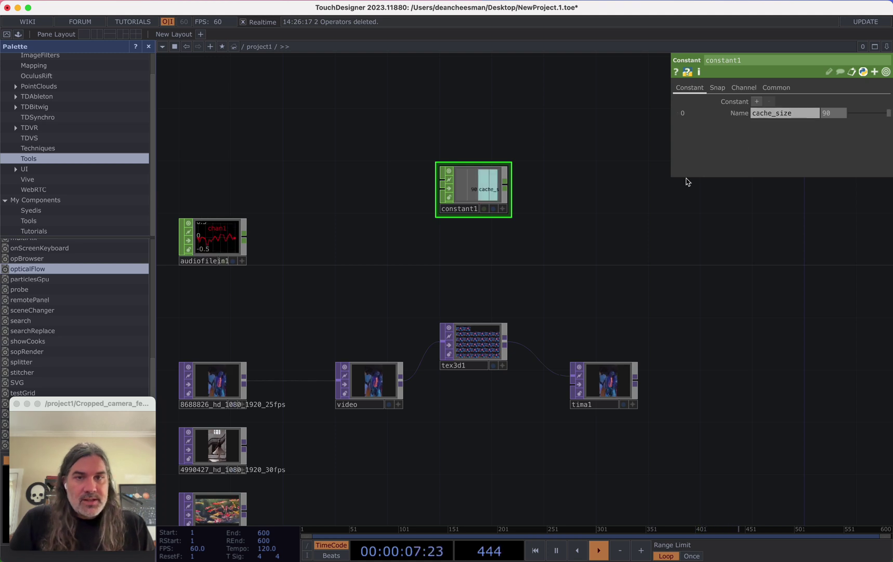
Step: Export the Constant's cache_size channel to the Texture 3D's Cache Size parameter
drag(493, 191, 484, 309)
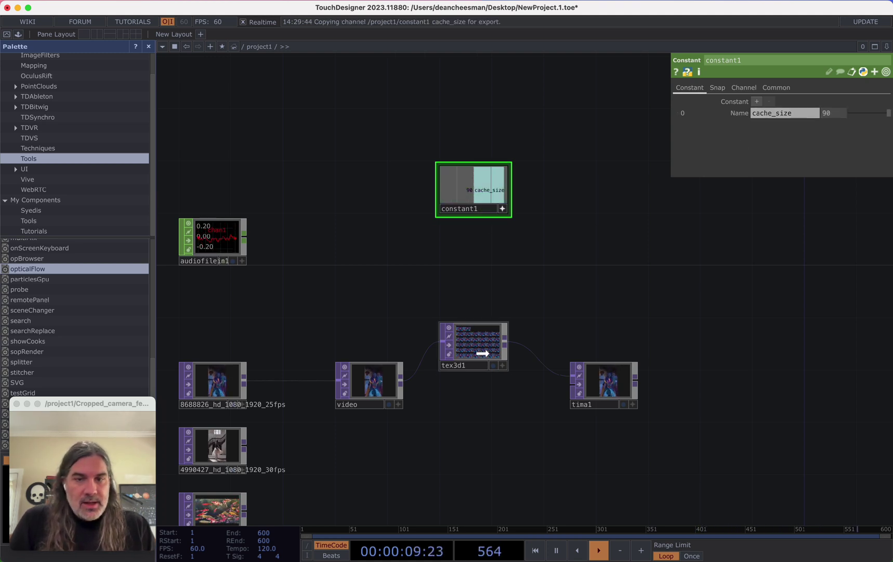
drag(483, 353, 573, 268)
click(779, 152)
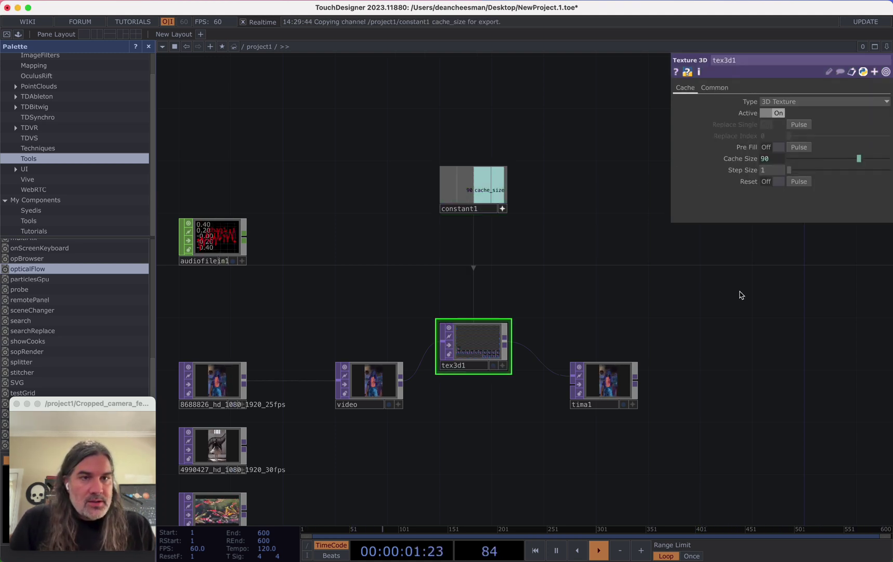
Step: Examine the frames filling the Texture 3D's cache and compare them with the Time Machine's output
scroll(457, 326, up, 5)
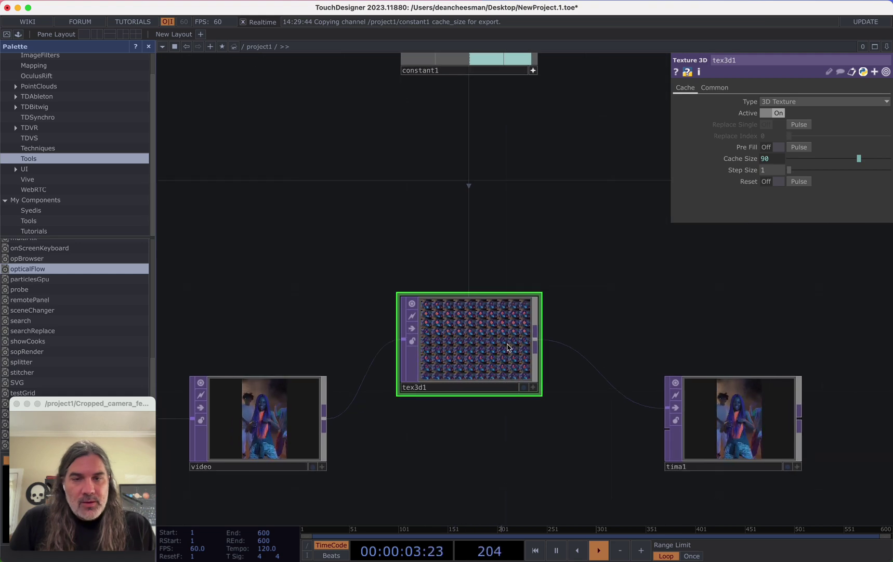
scroll(509, 369, up, 5)
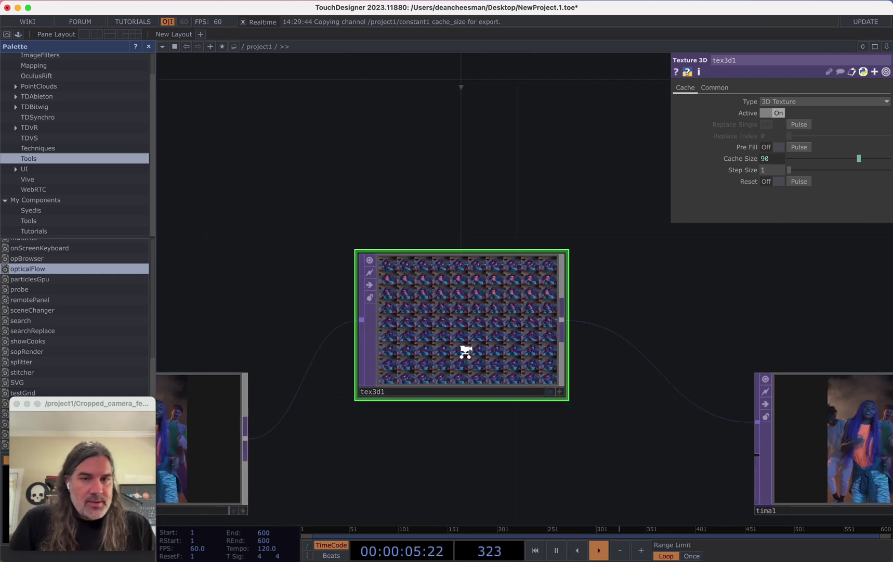
scroll(537, 361, down, 5)
scroll(690, 363, up, 10)
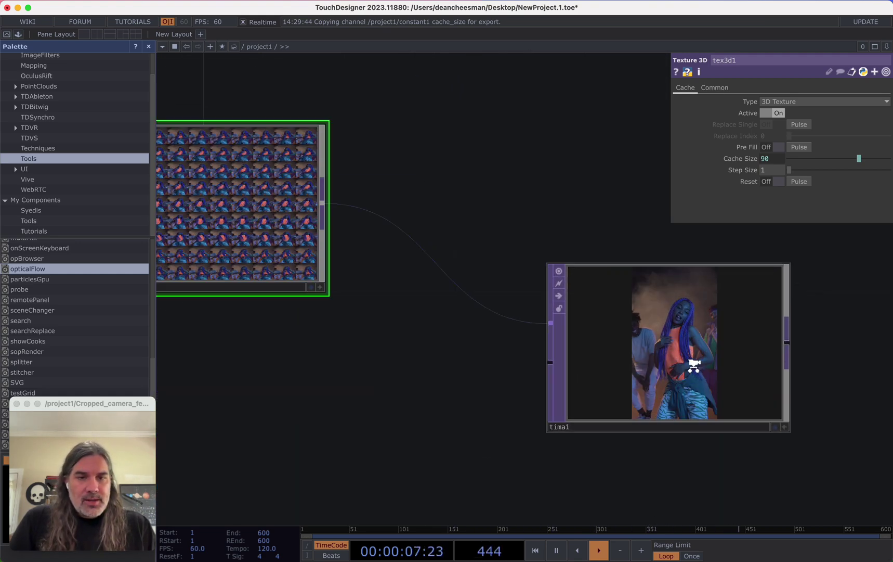
scroll(658, 334, down, 10)
drag(487, 371, 477, 317)
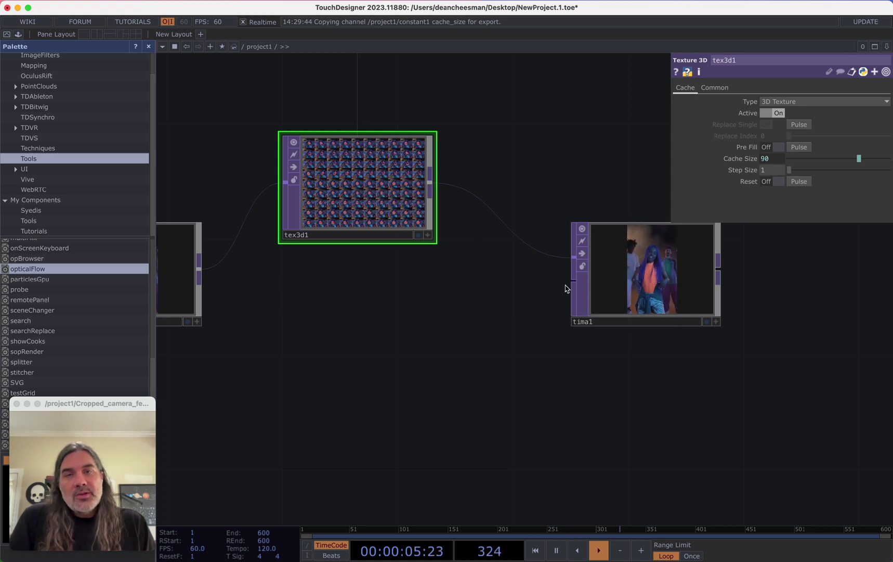
Step: Add a Ramp TOP fed by the video Null and place it below the Texture 3D node
drag(475, 322, 577, 323)
drag(301, 269, 417, 365)
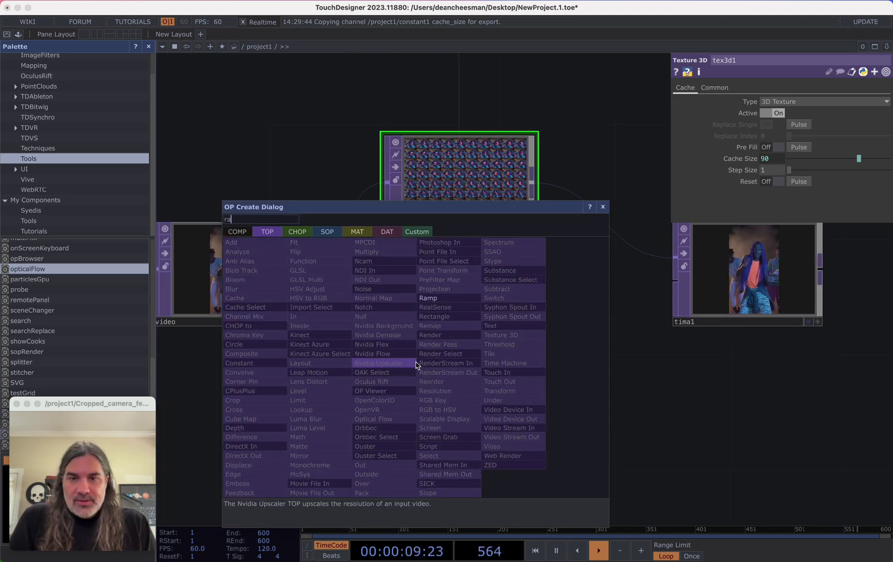
click(436, 298)
click(491, 396)
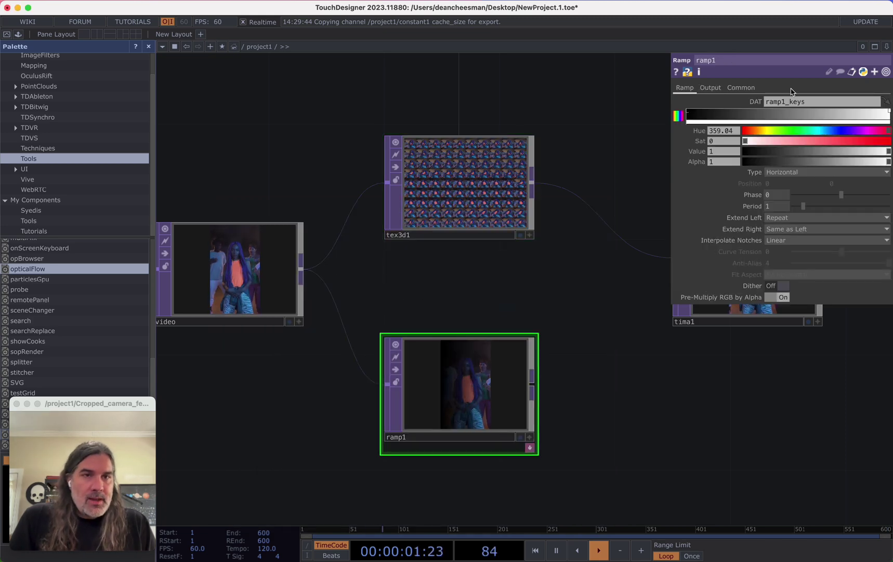
Step: Set the Ramp's Combine with Input option to Set Resolution Only
click(710, 87)
click(770, 103)
click(791, 113)
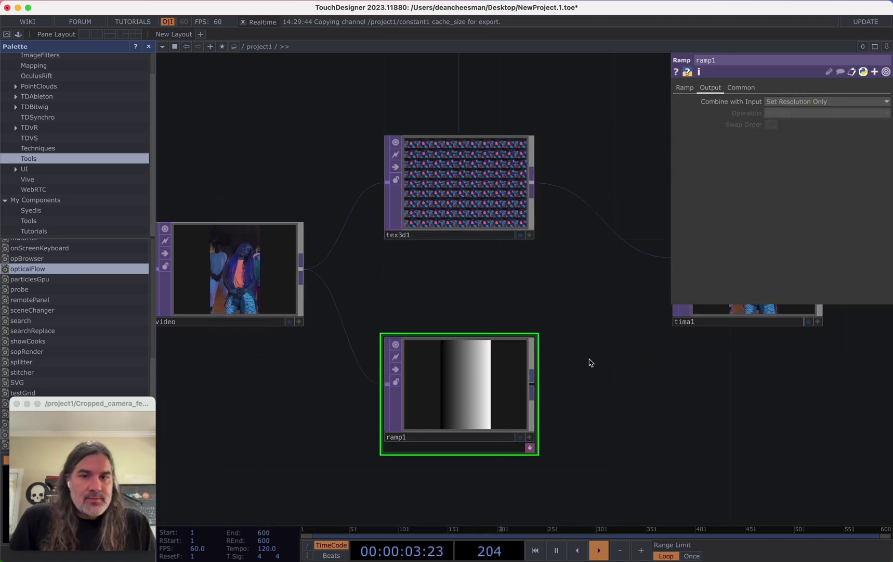
Step: Set the Ramp's type to Vertical and wire its output into the Time Machine's second input
click(685, 87)
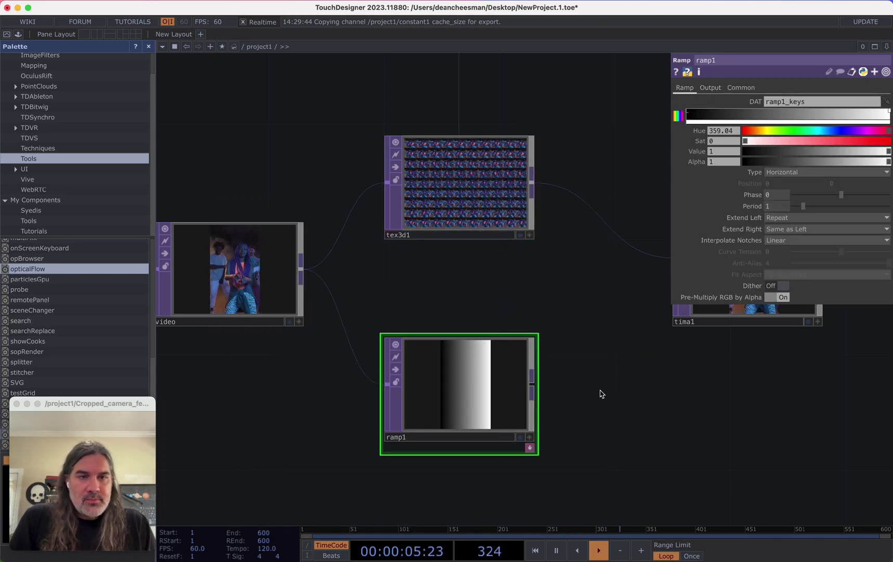
drag(624, 390, 527, 382)
scroll(526, 382, down, 1)
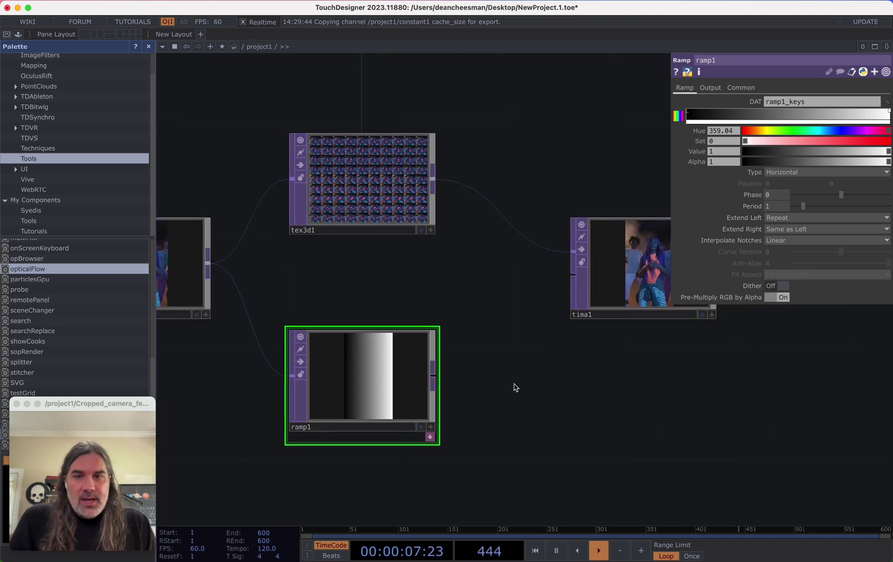
click(790, 172)
click(791, 184)
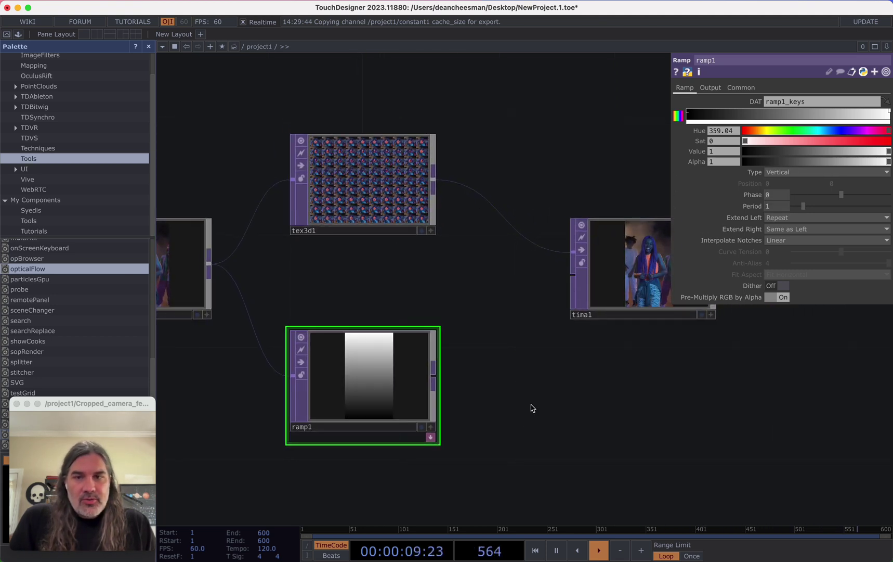
drag(434, 375, 573, 275)
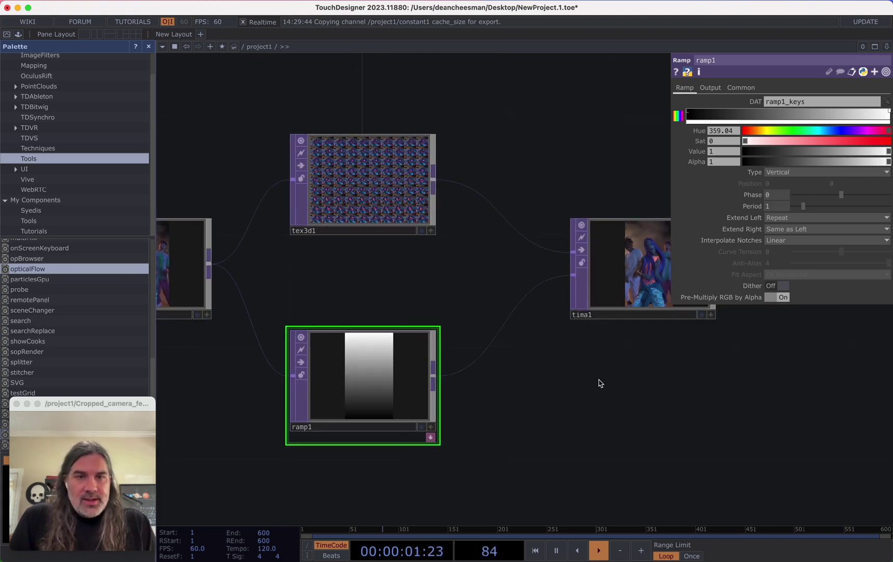
Step: Check the Time Machine's output up close and move the Ramp and Texture 3D nodes nearer to it
drag(600, 382, 504, 396)
scroll(571, 295, up, 5)
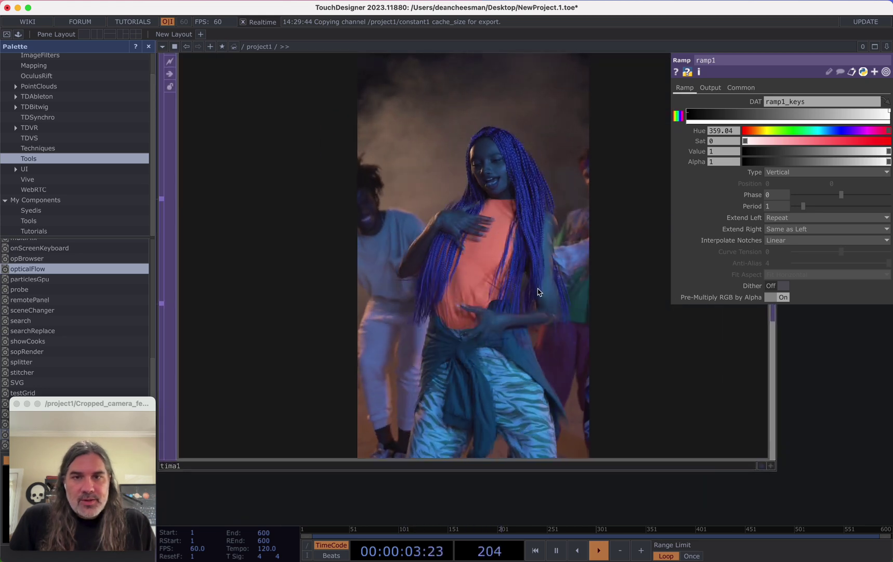
scroll(538, 292, down, 5)
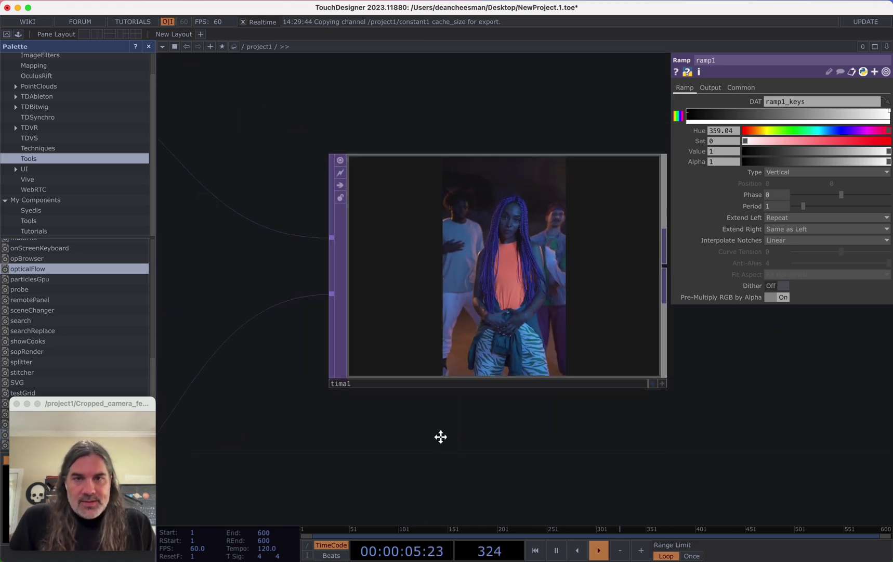
scroll(528, 357, down, 3)
drag(244, 403, 360, 326)
drag(233, 201, 354, 179)
Step: Drive the Time Machine's Black Offset from the Constant's negated cache_size channel with the expression -op('constant1')['cache_size']
click(596, 254)
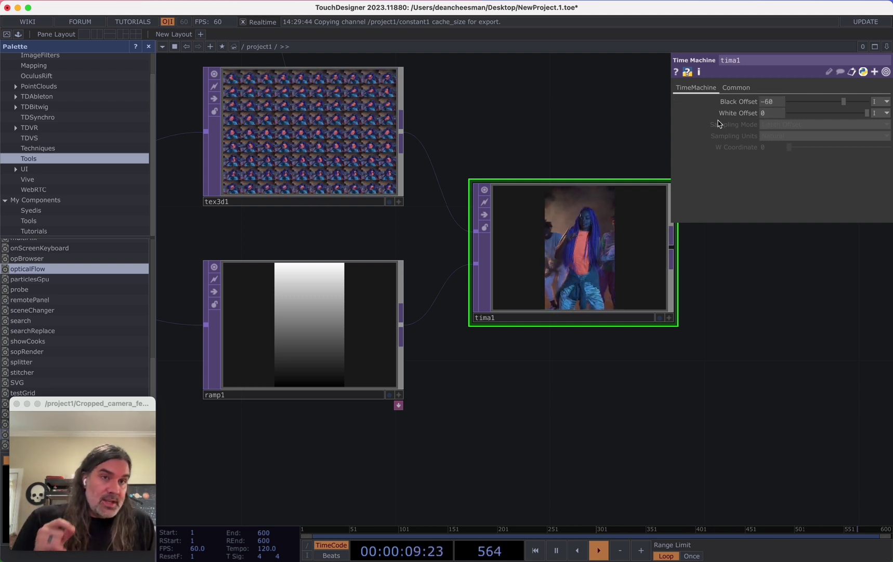
drag(550, 119, 544, 242)
scroll(569, 177, down, 3)
scroll(534, 254, down, 5)
scroll(534, 283, up, 8)
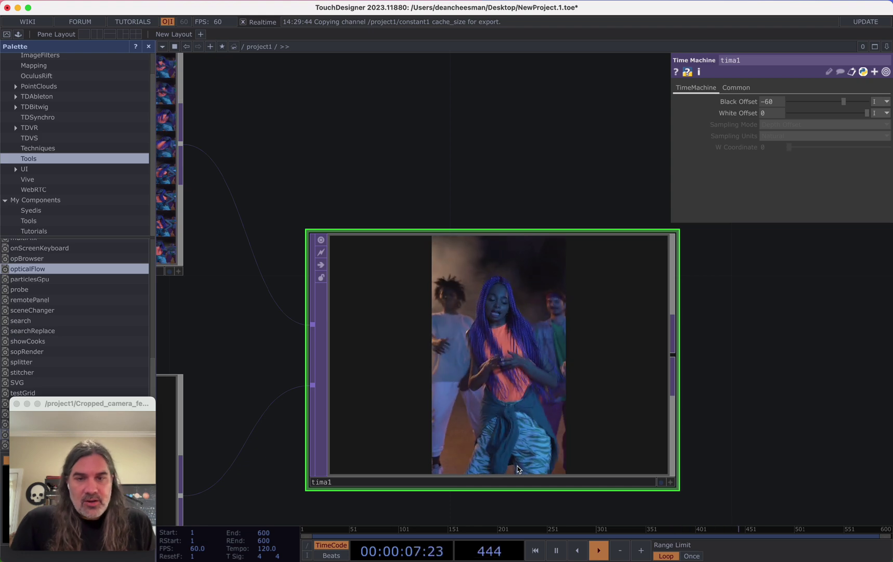
scroll(606, 397, down, 5)
scroll(593, 354, up, 2)
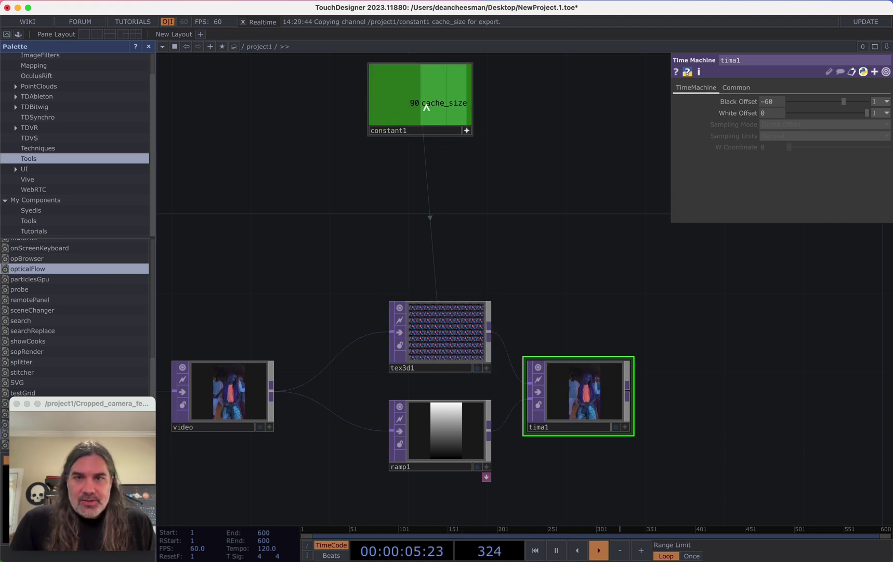
drag(435, 102, 769, 104)
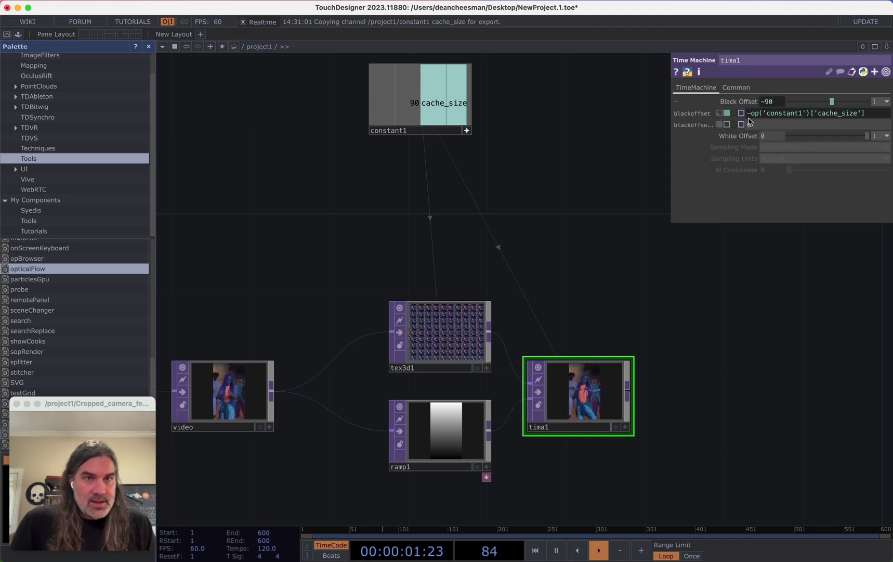
scroll(638, 427, up, 5)
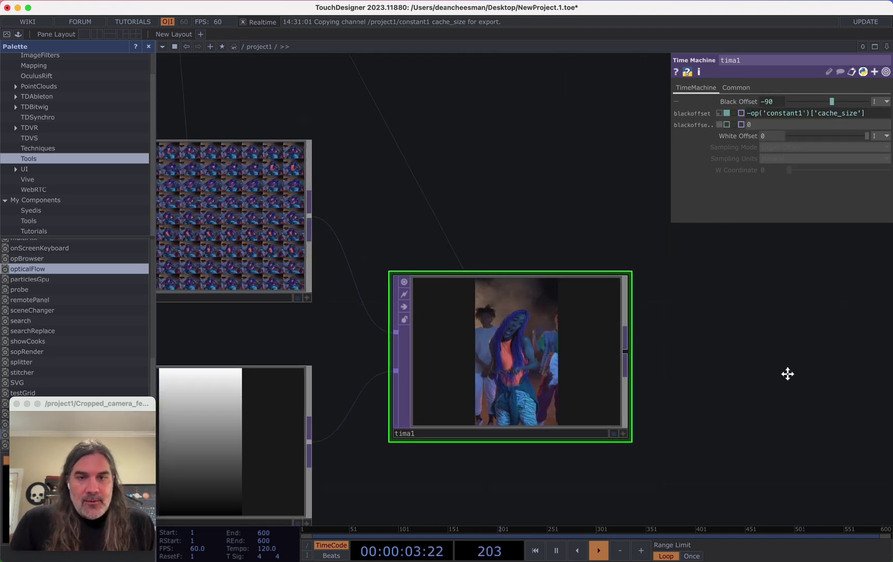
drag(762, 397, 864, 327)
scroll(620, 355, down, 1)
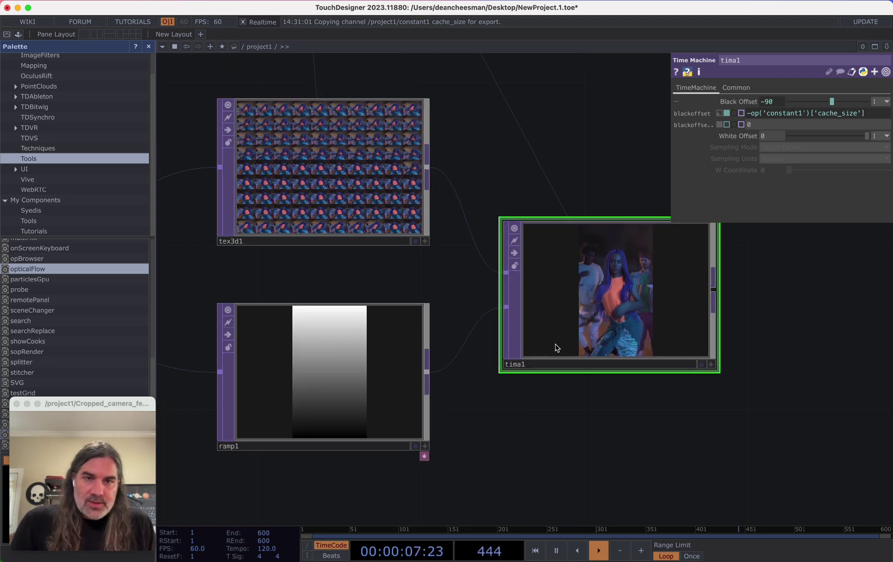
Step: Set the Ramp's Period to 0.35 and its Extend Left mode to Mirror
scroll(643, 315, up, 5)
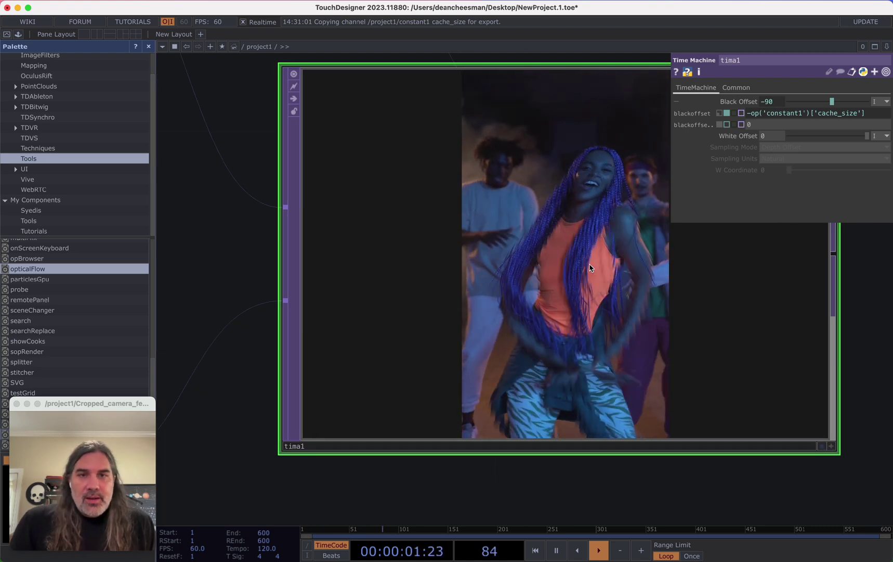
scroll(561, 255, down, 5)
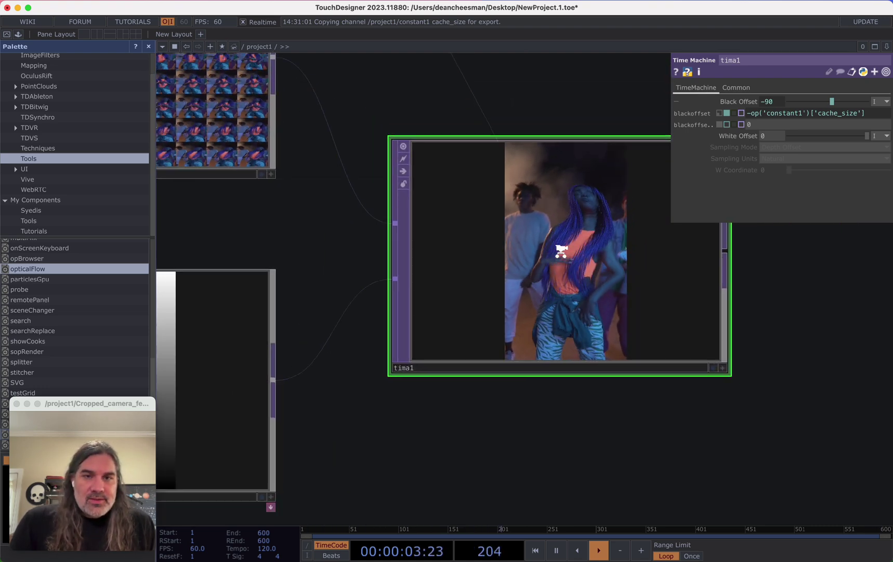
click(303, 370)
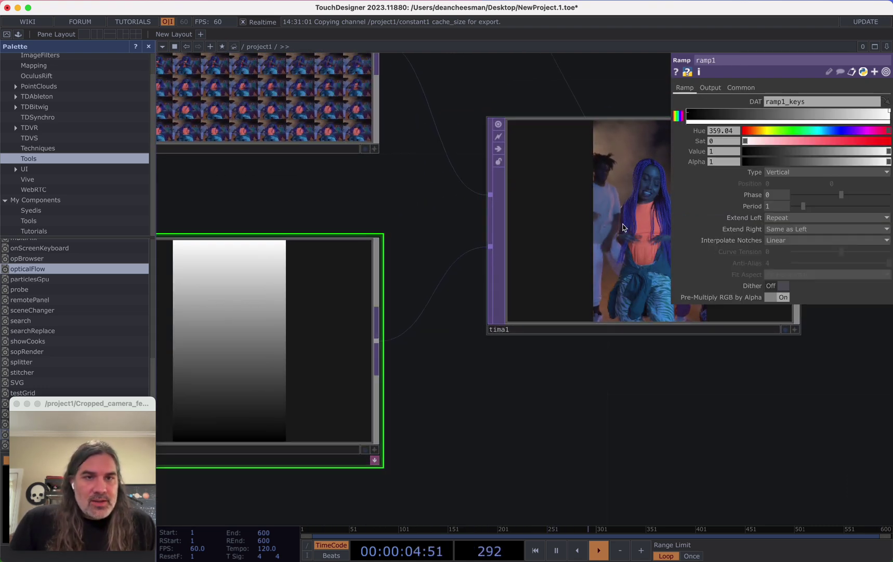
drag(803, 206, 797, 206)
scroll(817, 333, right, 5)
click(795, 218)
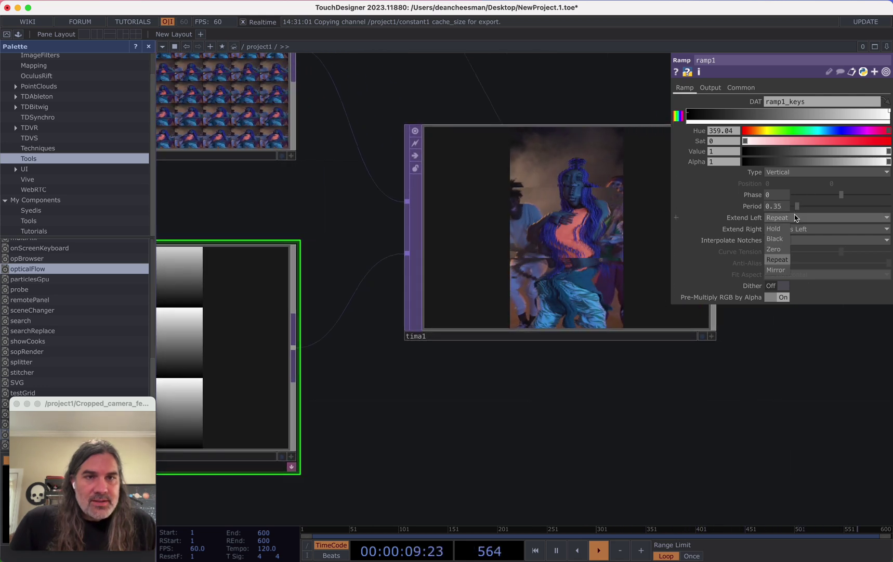
click(784, 268)
Step: Examine the Time Machine's output up close with the mirrored ramp applied
scroll(500, 218, up, 5)
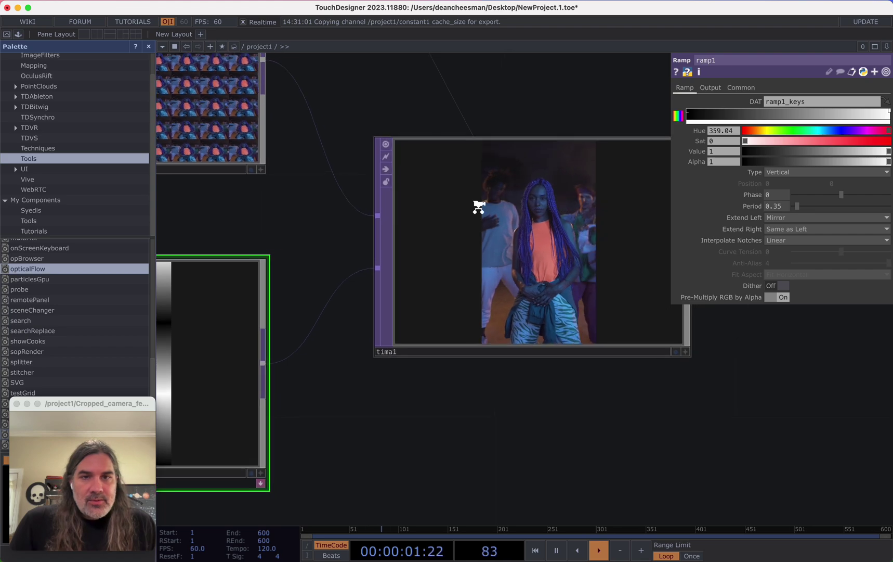
drag(738, 507, 696, 490)
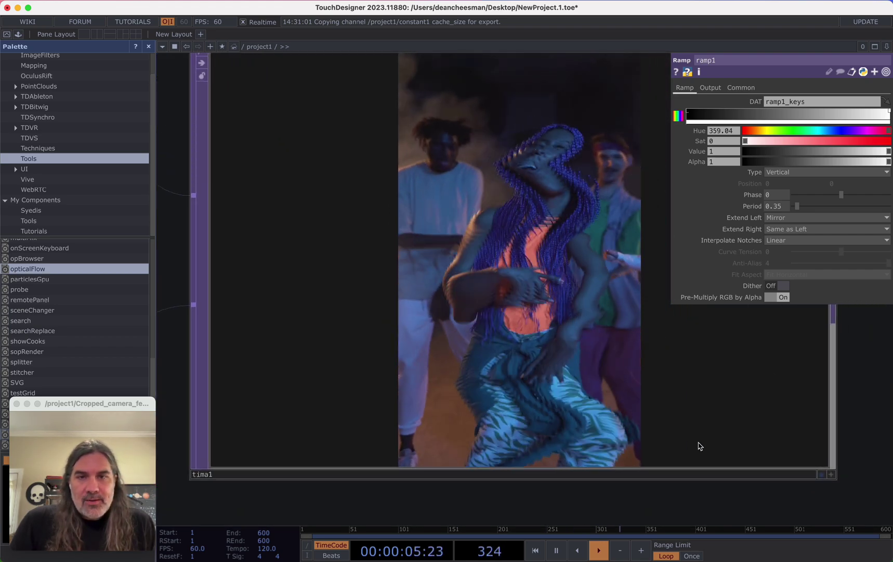
scroll(698, 442, down, 4)
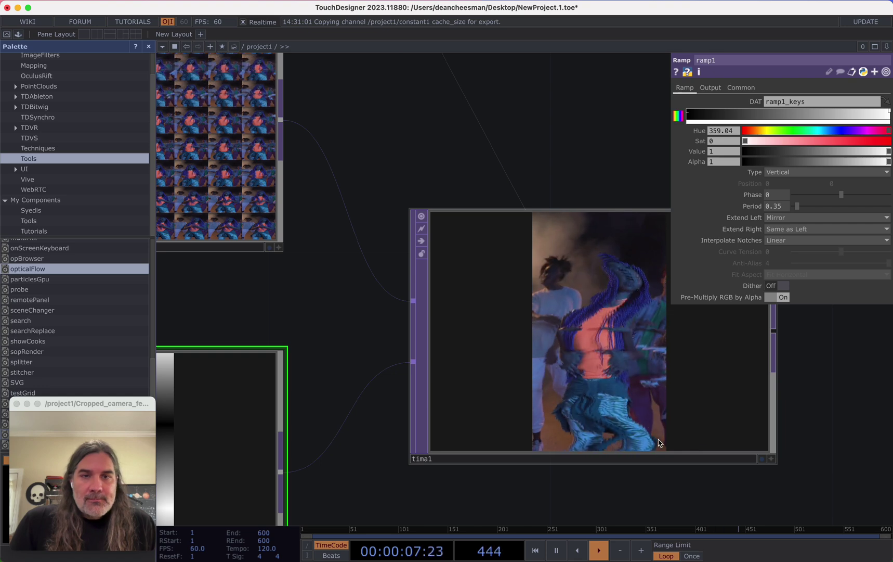
scroll(671, 432, down, 1)
scroll(660, 427, down, 5)
Step: Select the 8688826_hd_1080_1920_25fps source clip, view its image settings, and inspect its motion in the Time Machine's output
drag(277, 239, 385, 200)
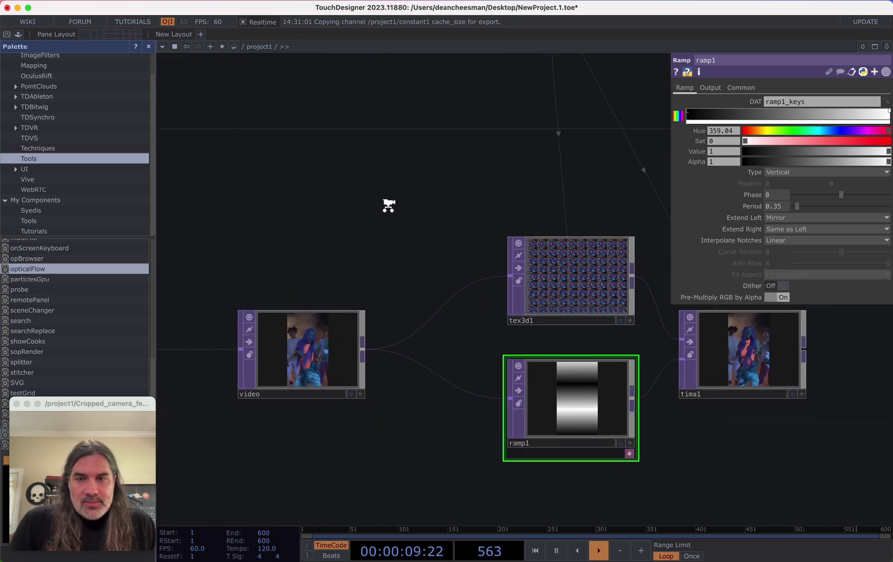
scroll(403, 201, down, 5)
drag(423, 373, 550, 324)
scroll(468, 340, up, 1)
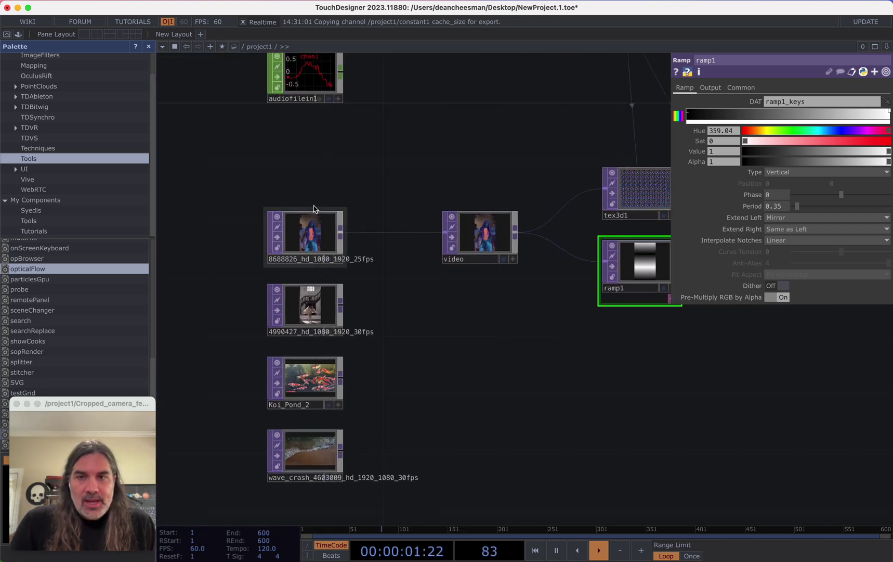
drag(516, 356, 521, 333)
click(331, 229)
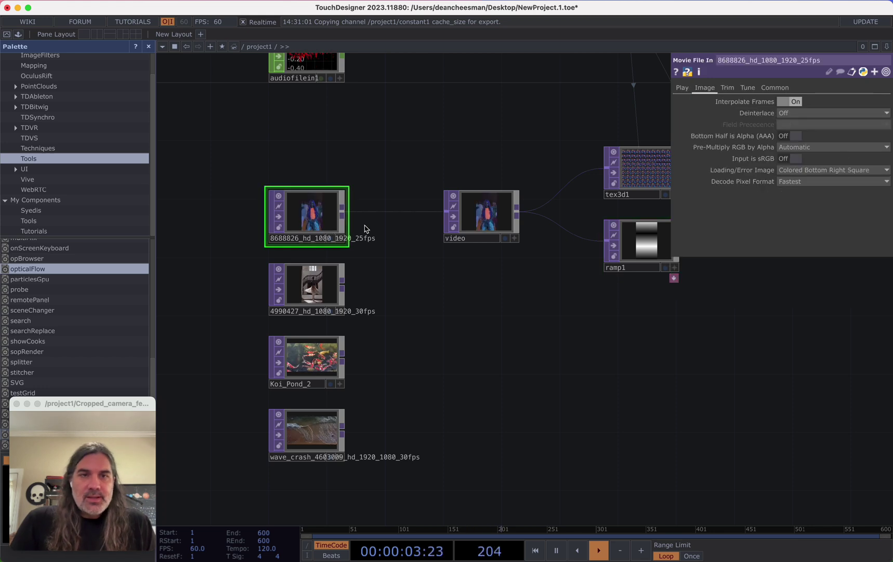
drag(789, 265, 567, 319)
scroll(566, 320, up, 15)
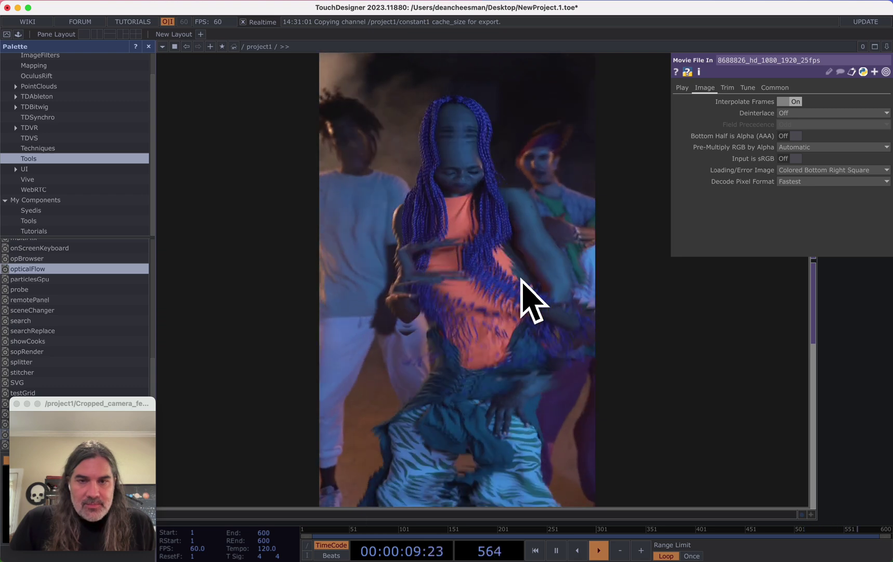
Step: Return to the 8688826_hd_1080_1920_25fps clip and review its Interpolate Frames setting
scroll(475, 226, down, 8)
drag(375, 401, 706, 406)
scroll(707, 405, down, 2)
drag(260, 397, 653, 400)
scroll(648, 393, down, 1)
drag(593, 403, 637, 405)
drag(441, 416, 752, 384)
scroll(753, 383, down, 2)
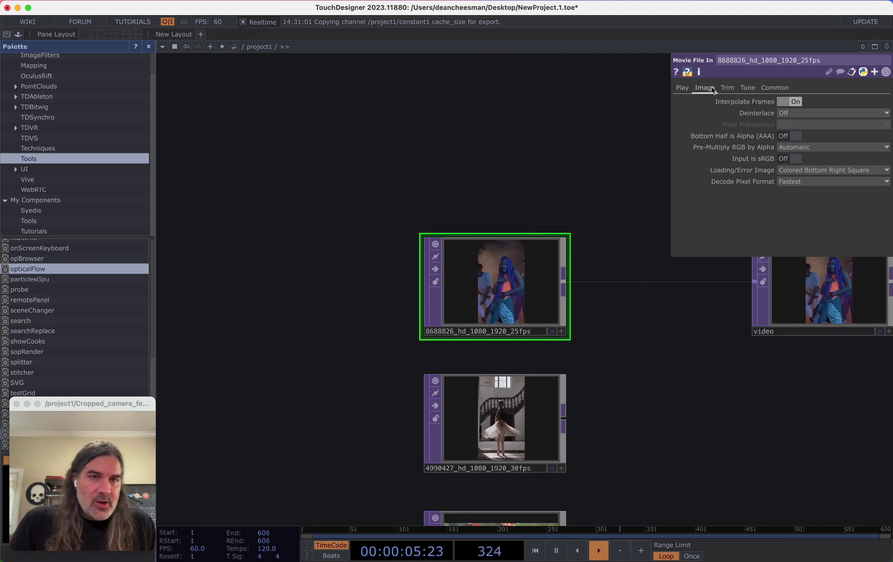
click(551, 426)
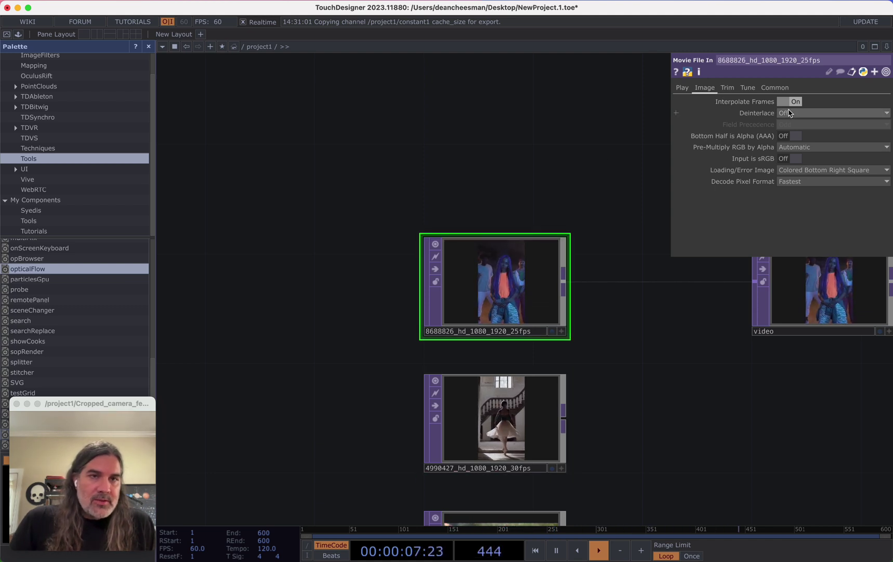
Step: Look over the other source clips: 4990427_hd_1080_1920_30fps, Koi_Pond_2 and wave_crash_4603009_hd_1920_1080_30fps
scroll(698, 367, down, 5)
scroll(698, 367, right, 5)
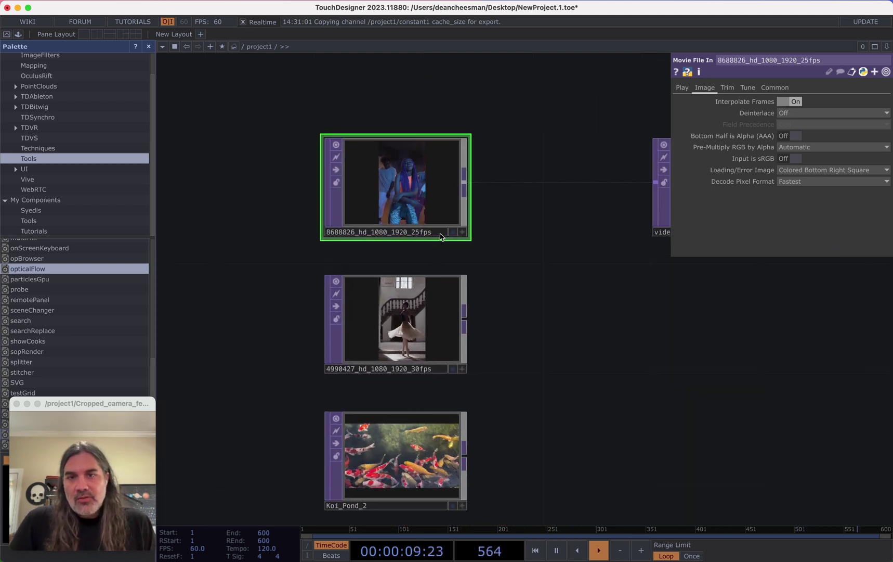
scroll(508, 337, down, 5)
scroll(508, 337, right, 1)
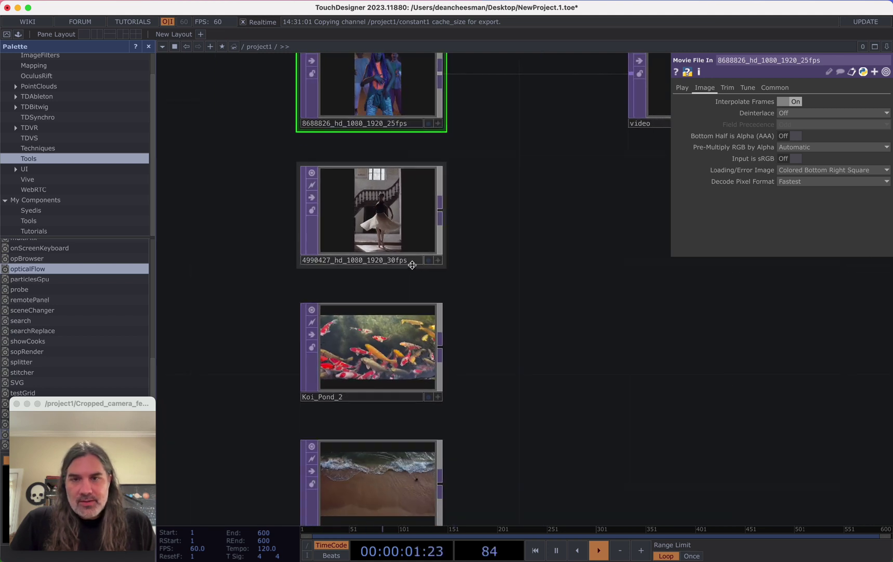
scroll(521, 311, down, 3)
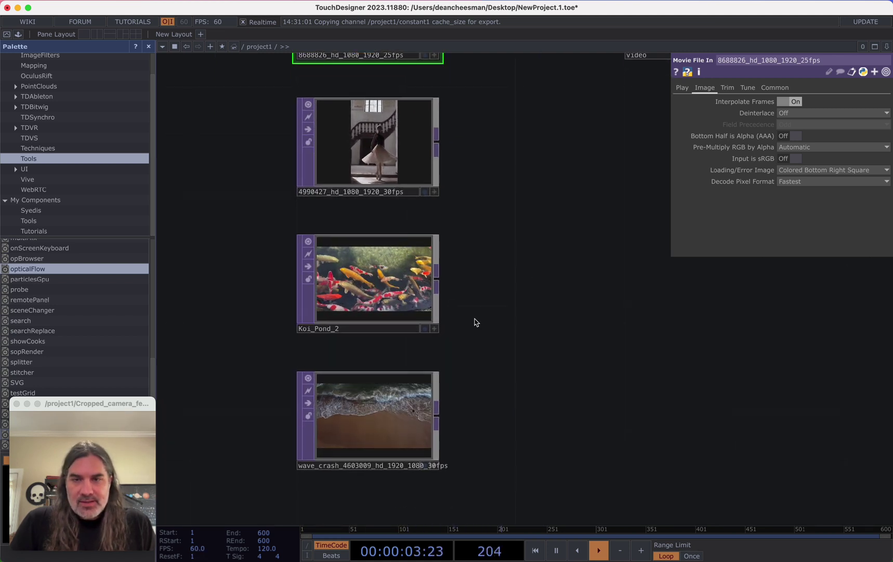
Step: Return to the Time Machine's output, examine its motion distortion up close, and review how the whole network is laid out
scroll(471, 325, up, 10)
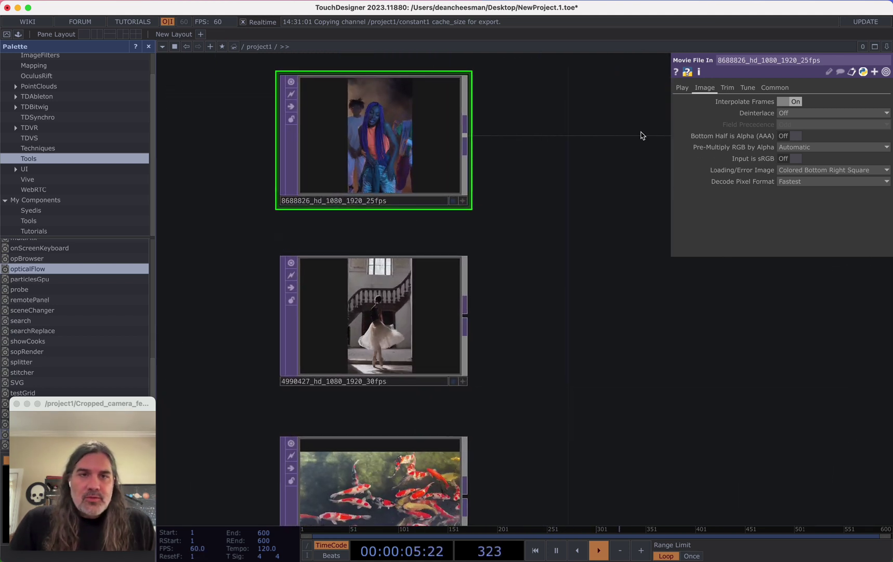
scroll(700, 308, right, 15)
scroll(700, 307, up, 4)
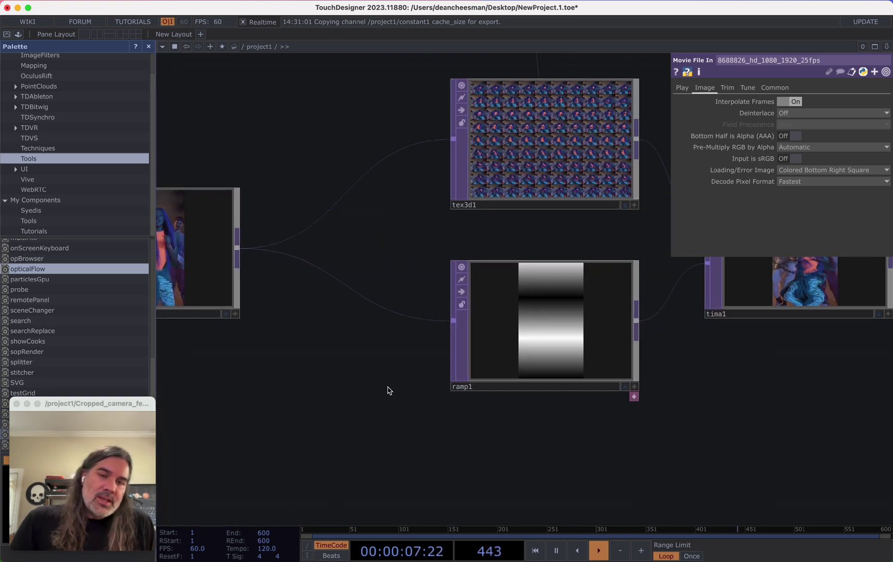
scroll(760, 392, right, 8)
scroll(760, 391, up, 5)
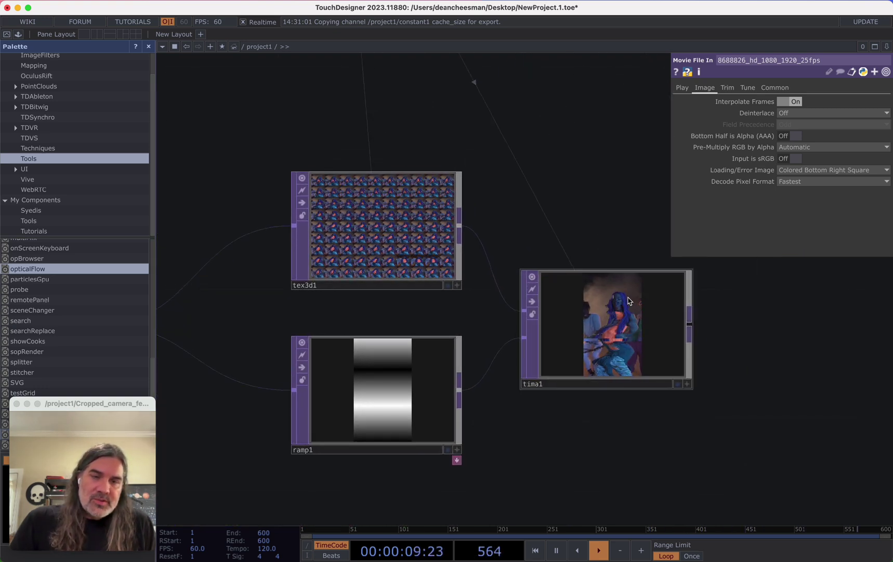
scroll(624, 306, up, 15)
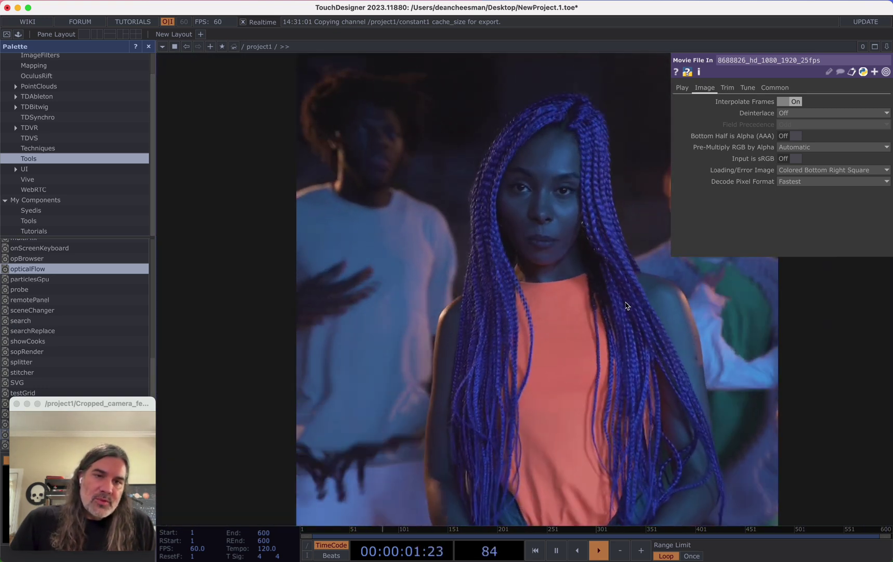
scroll(632, 308, down, 12)
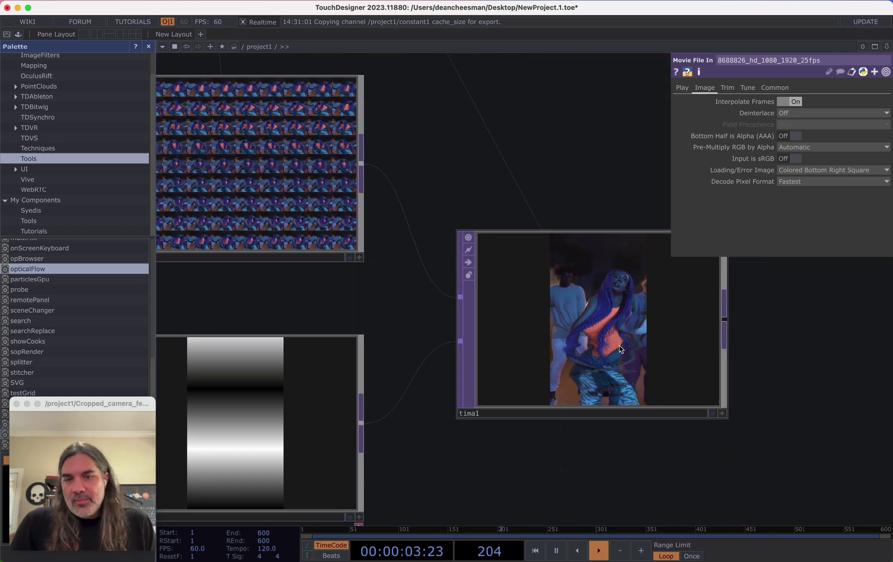
scroll(575, 427, down, 2)
scroll(576, 428, left, 1)
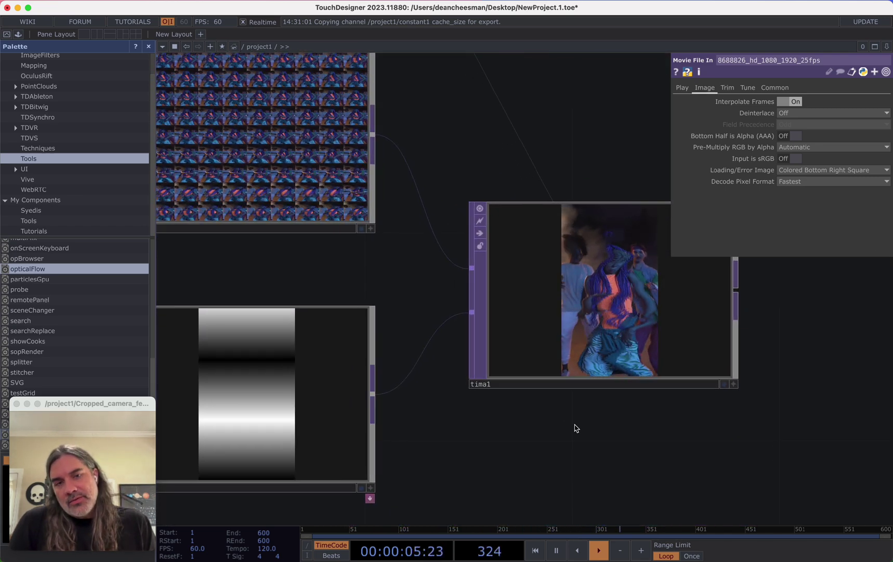
scroll(576, 428, down, 2)
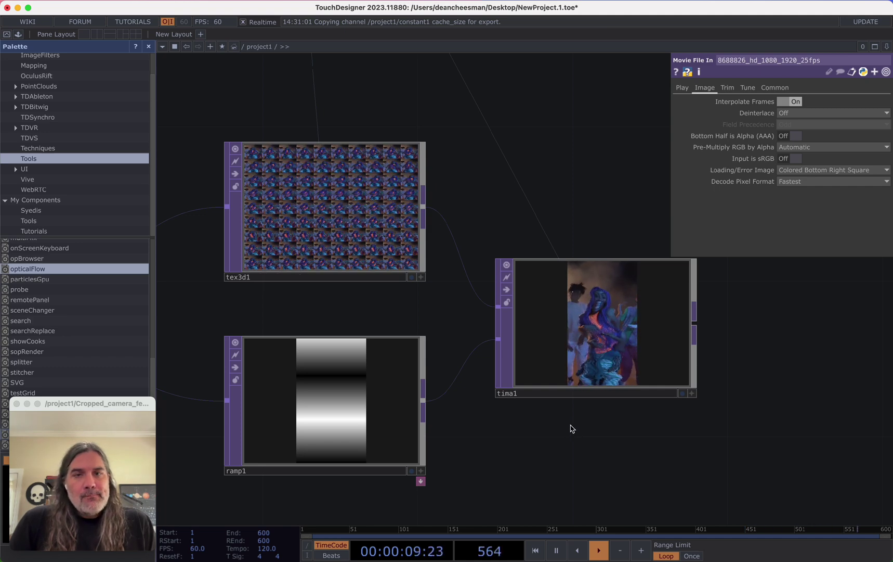
scroll(570, 424, down, 4)
drag(568, 429, 605, 360)
scroll(637, 349, up, 2)
scroll(627, 378, down, 2)
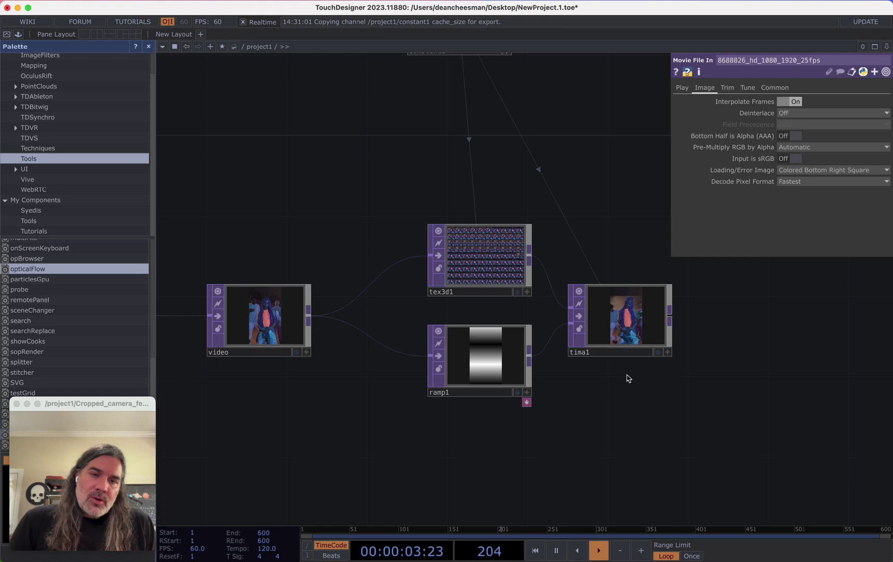
scroll(643, 329, up, 10)
scroll(642, 330, down, 15)
scroll(639, 347, up, 5)
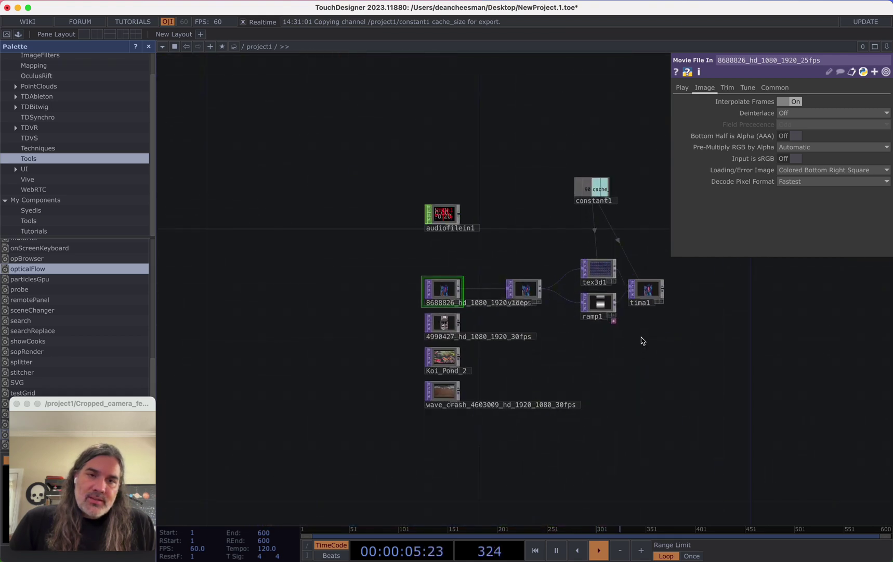
Step: Move audiofilein1 away from the space above the video clips to make room for an audio analysis chain
scroll(641, 341, up, 5)
drag(640, 336, 610, 432)
scroll(613, 409, up, 1)
scroll(614, 413, down, 3)
drag(714, 347, 716, 347)
drag(751, 412, 892, 420)
scroll(638, 383, down, 1)
drag(463, 251, 611, 296)
drag(427, 210, 281, 211)
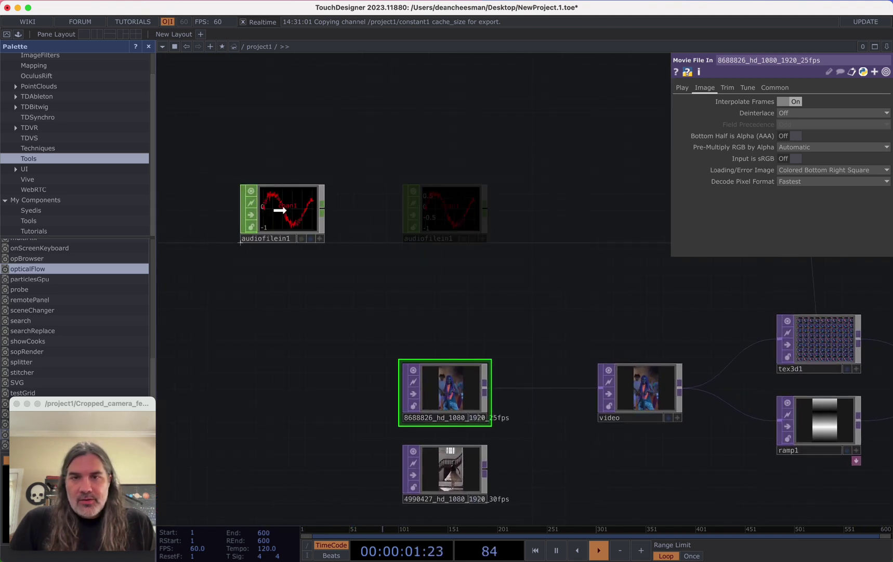
Step: Connect an Analyze CHOP to audiofilein1 and set its Function to RMS Power
scroll(403, 229, up, 2)
click(426, 215)
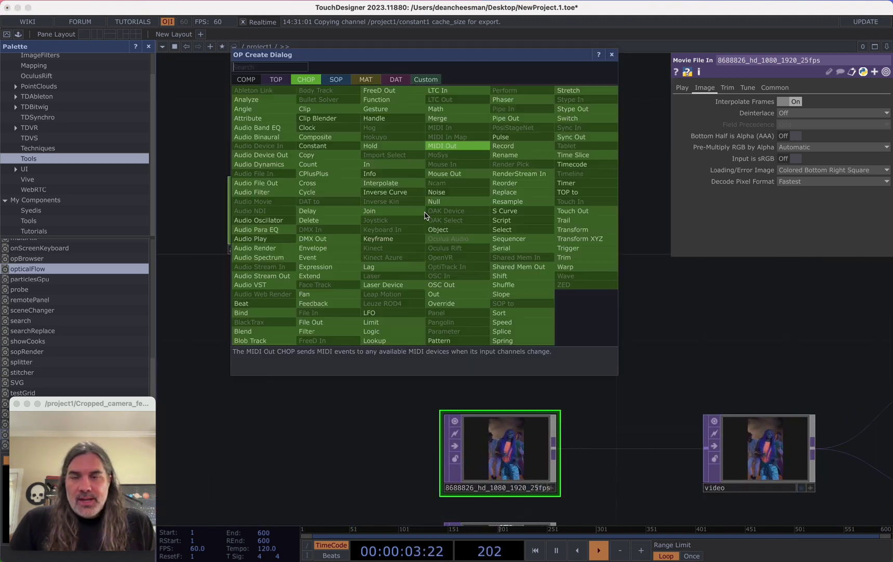
click(260, 103)
click(420, 214)
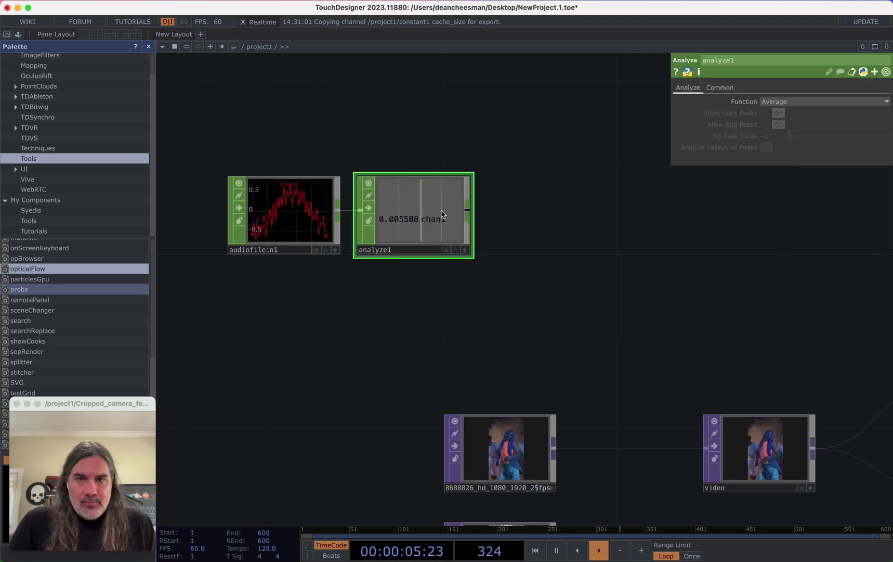
click(793, 102)
click(784, 179)
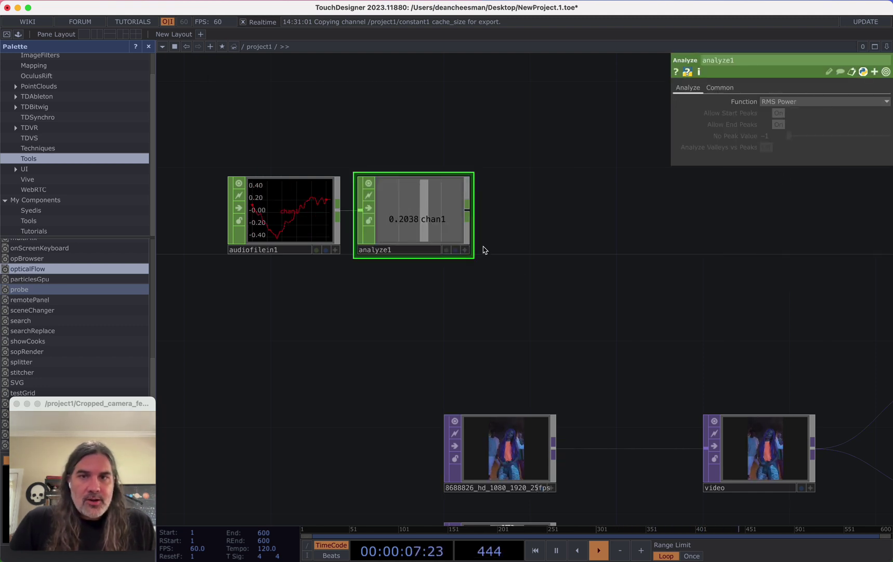
Step: Connect a Trail CHOP to analyze1, place it above that operator, and inspect the graphed audio level
scroll(509, 312, up, 4)
click(457, 239)
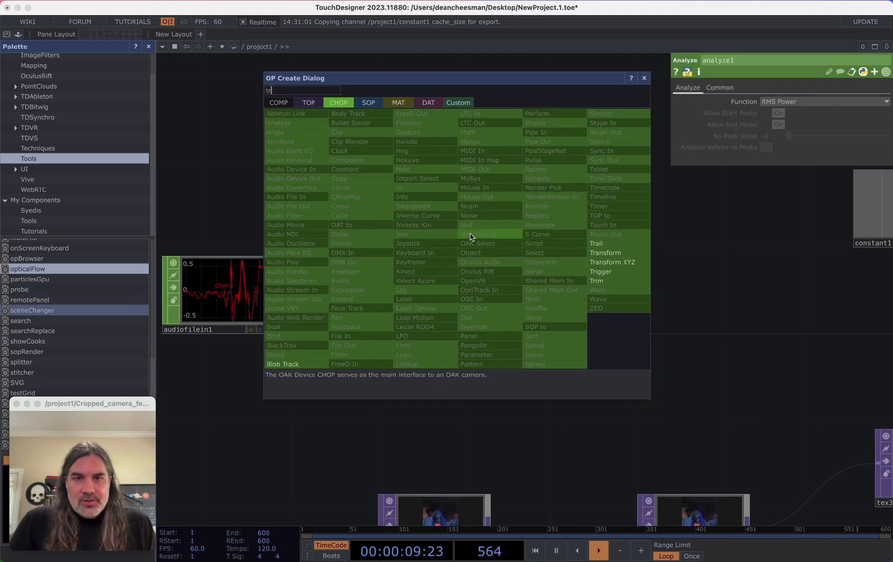
click(622, 209)
click(363, 178)
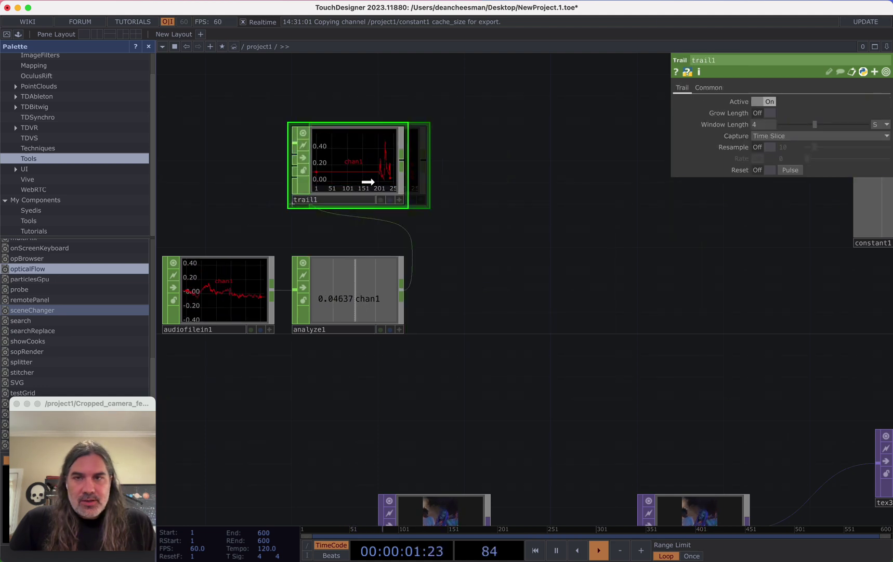
scroll(362, 178, up, 5)
scroll(587, 225, down, 2)
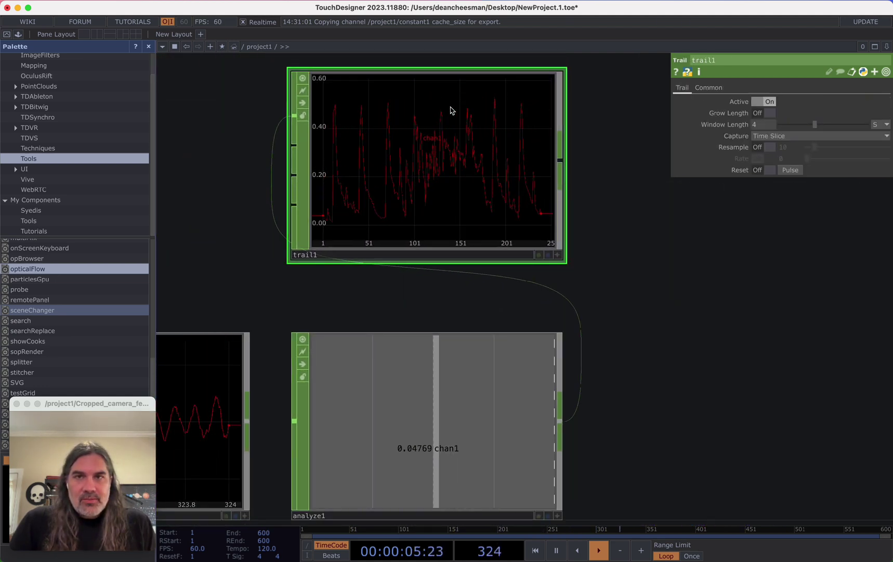
Step: Connect an Envelope CHOP to analyze1, place it beside trail1, and set its Envelope Width to 10 seconds
drag(631, 280, 473, 191)
scroll(568, 247, down, 3)
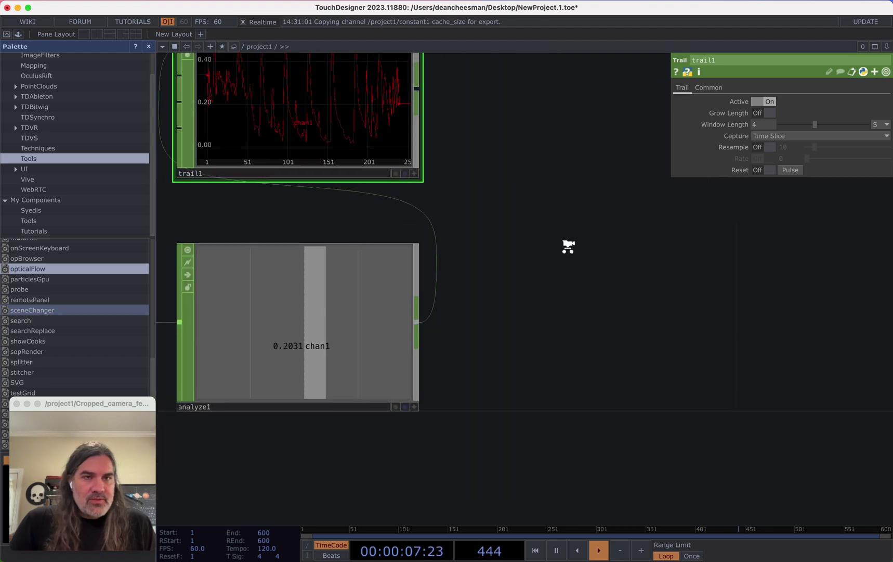
drag(538, 277, 553, 329)
scroll(525, 289, down, 3)
scroll(479, 347, down, 3)
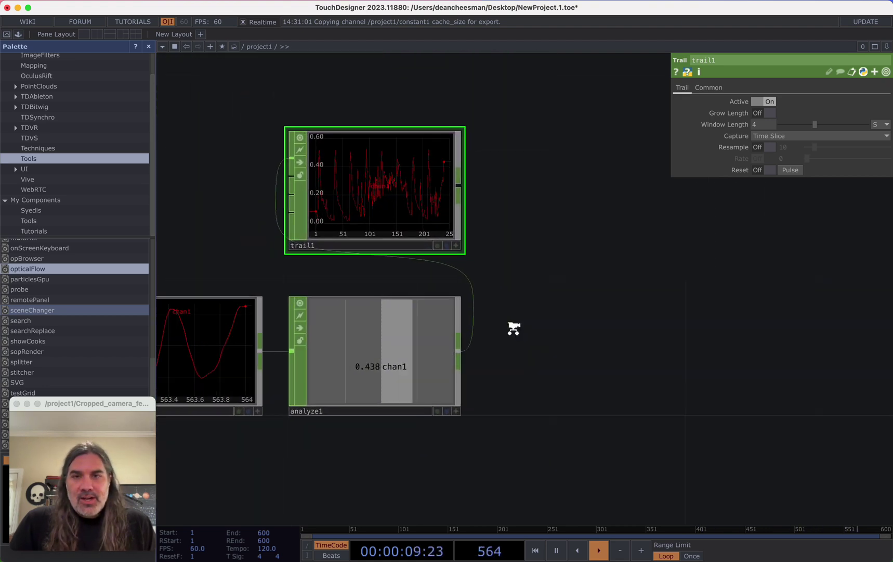
scroll(510, 315, right, 4)
scroll(520, 315, down, 2)
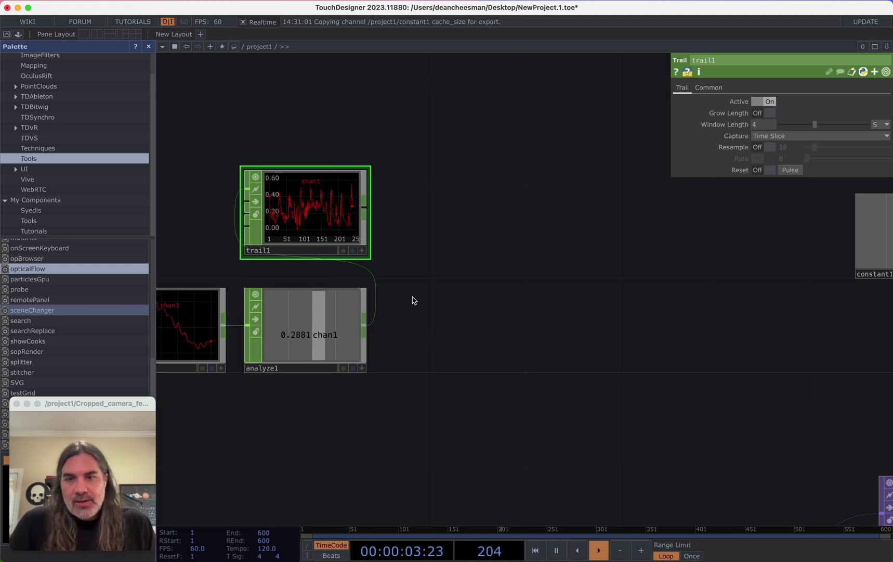
click(473, 202)
text(e)
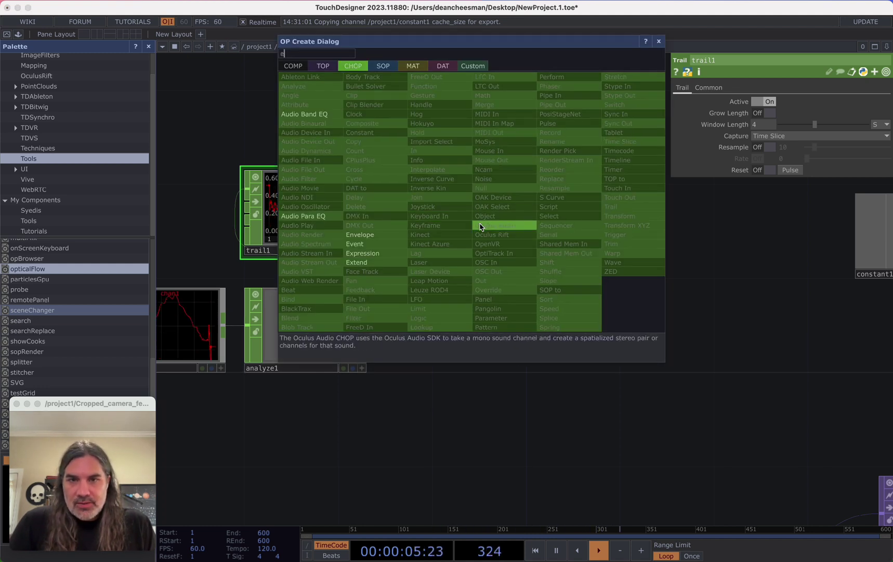
click(360, 234)
click(492, 231)
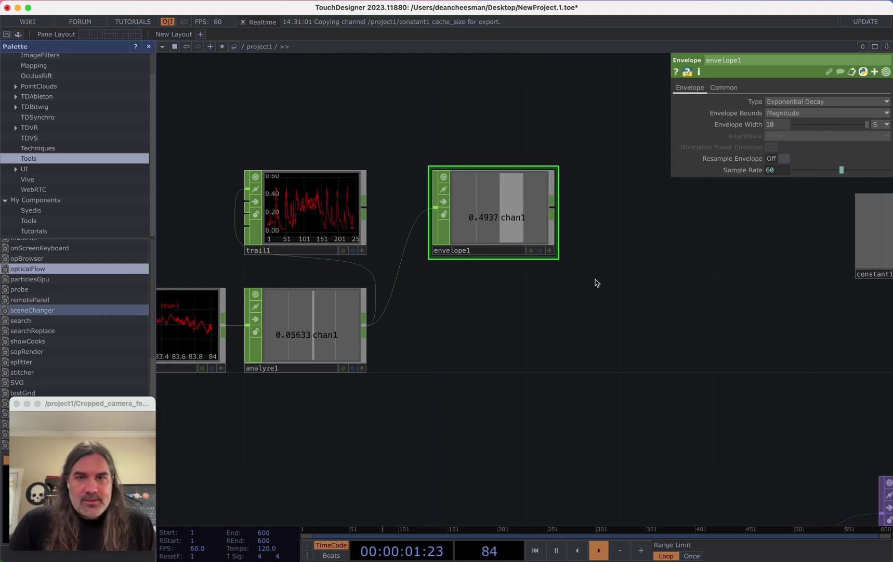
Step: Set trail1's Window Length to 10 seconds and move envelope1 closer to trail1
drag(639, 271, 625, 271)
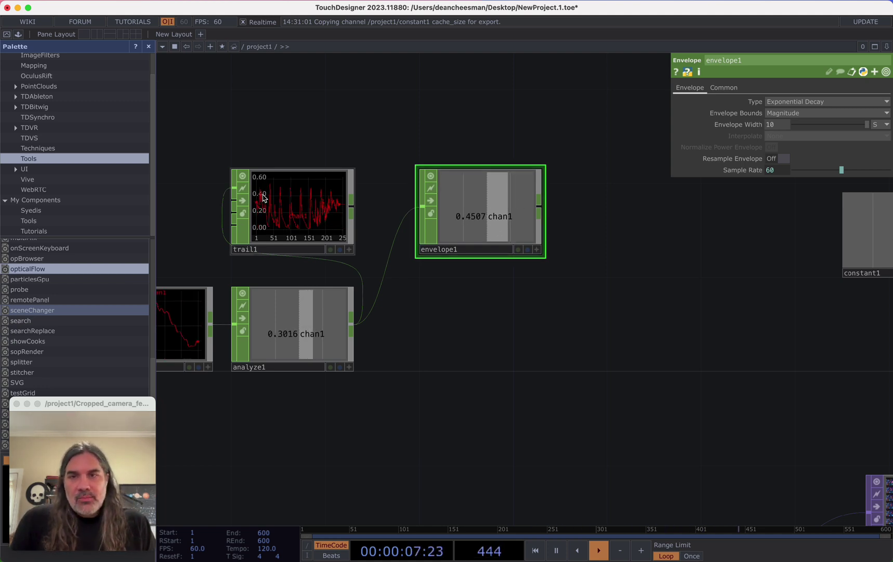
click(296, 218)
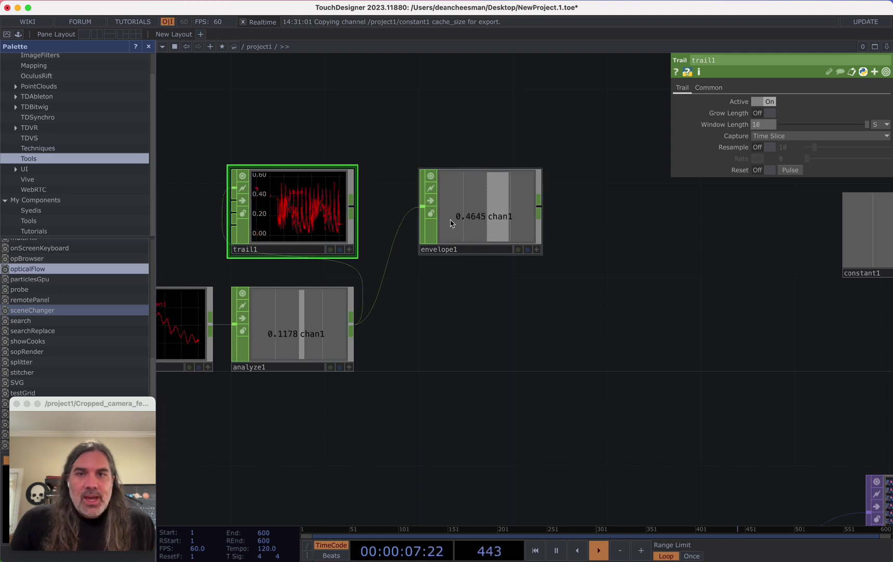
drag(500, 223, 479, 225)
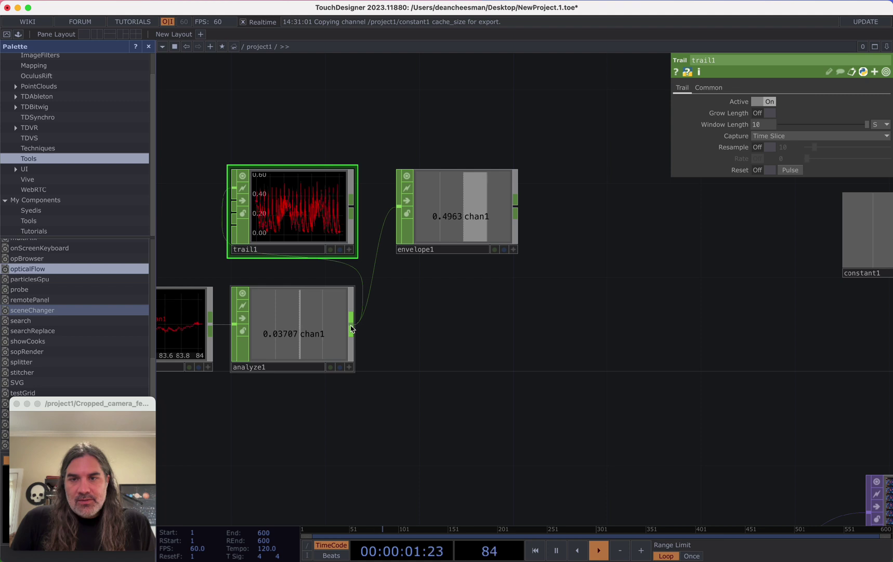
Step: Add a Math CHOP fed by analyze1 and envelope1, in that order, with Combine CHOPs set to Divide
click(596, 309)
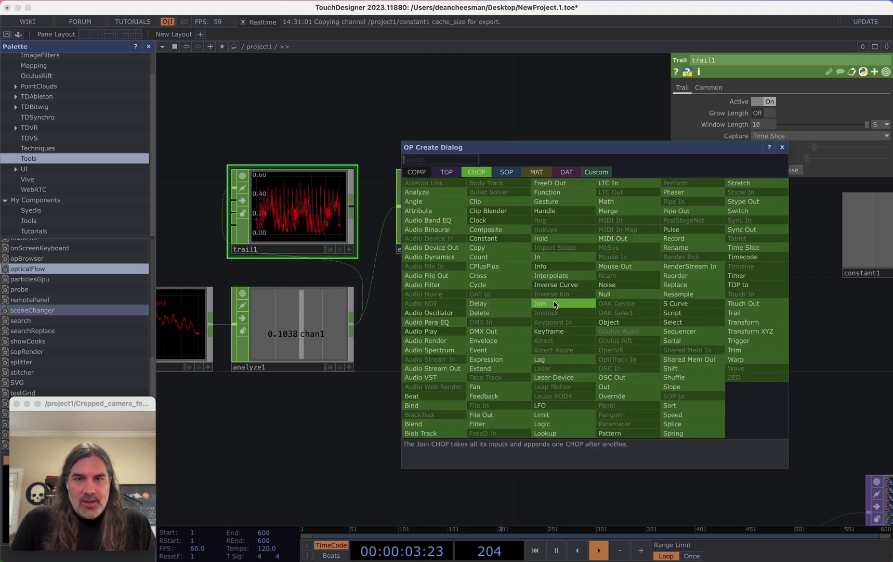
text(ma)
key(Return)
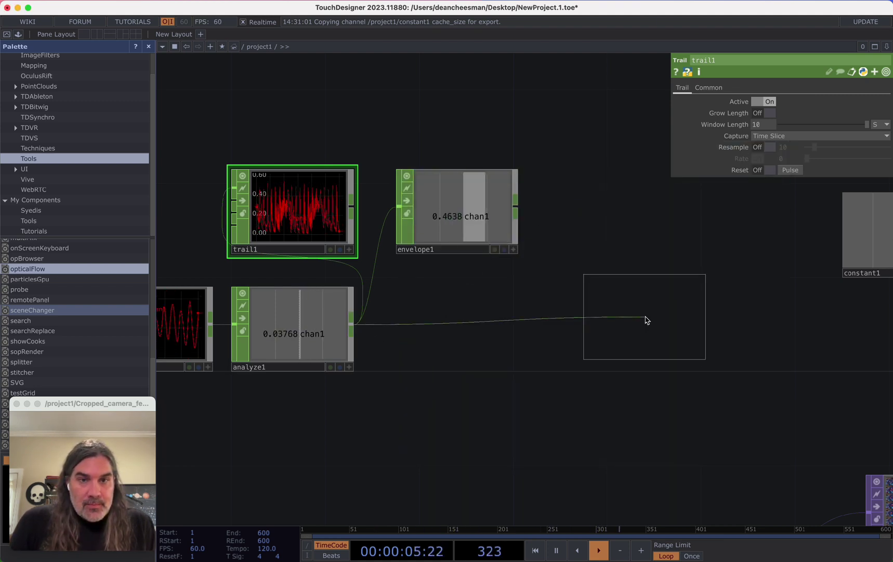
click(630, 329)
click(622, 315)
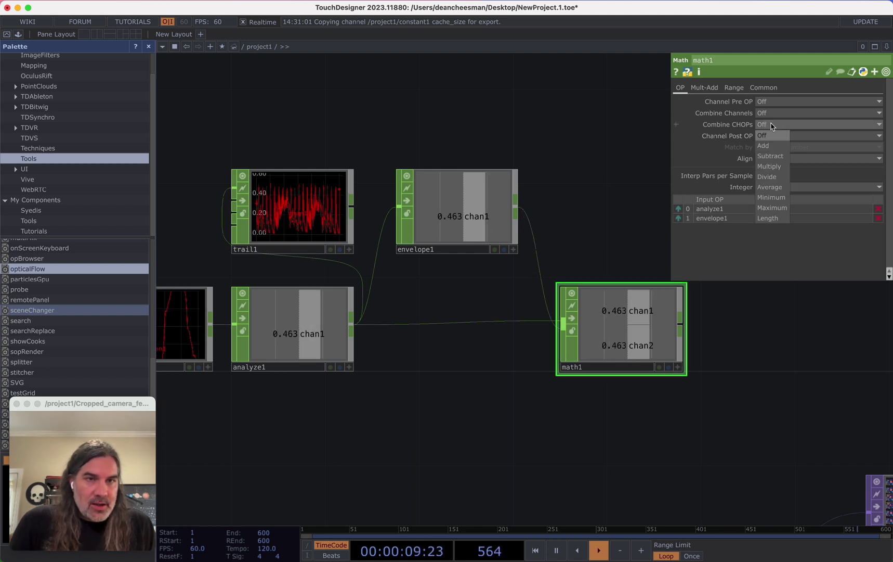
click(768, 177)
Step: Connect a second Trail CHOP to math1, place it above that operator, and examine the normalized audio signal
scroll(740, 354, right, 3)
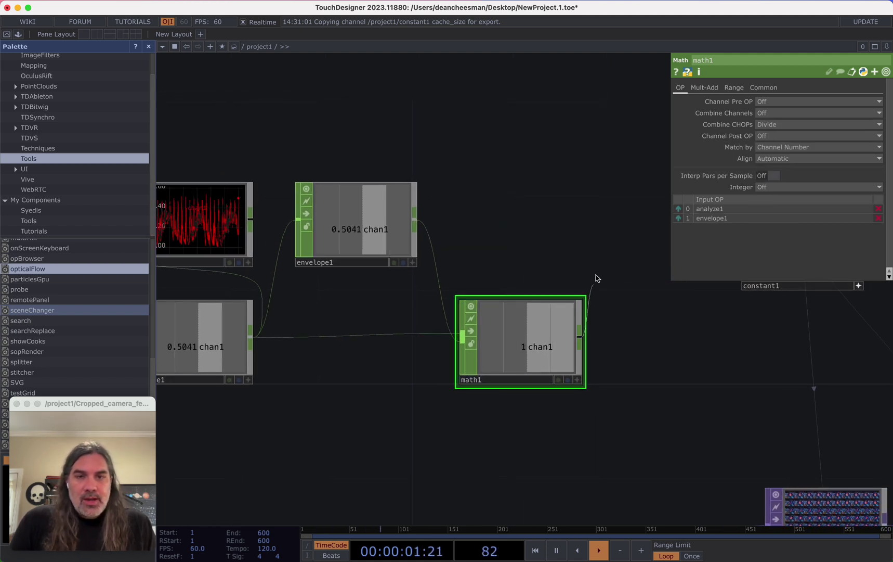
key(Tab)
text(trail)
key(Return)
click(522, 223)
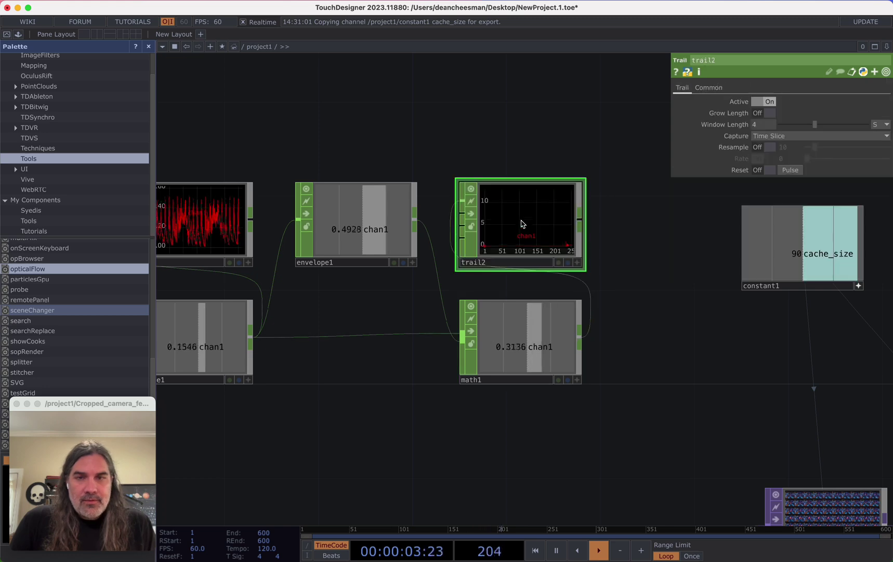
scroll(521, 223, up, 5)
scroll(562, 224, down, 2)
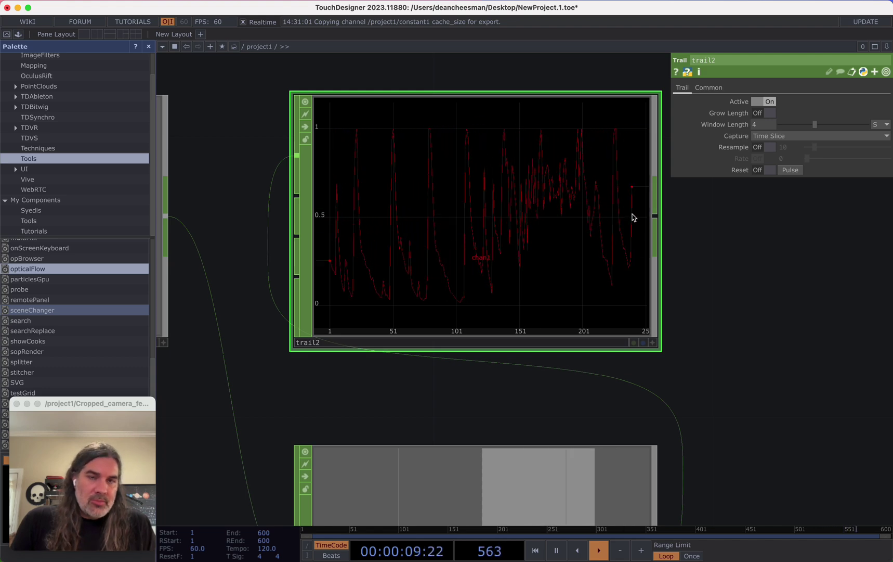
Step: Move constant1 farther away from trail2 and math1 to open up space for more audio operators
drag(741, 288, 509, 238)
scroll(509, 238, down, 3)
scroll(509, 238, down, 10)
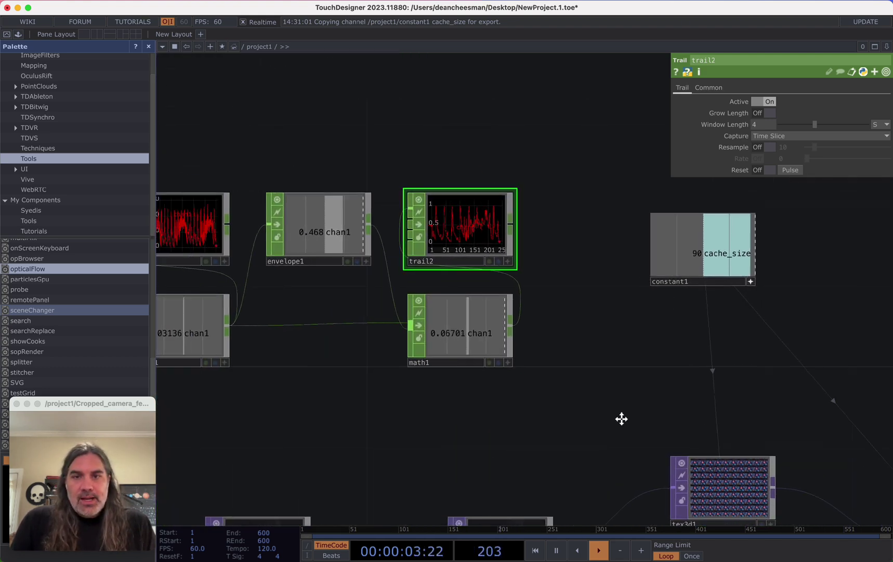
right_drag(635, 415, 315, 255)
drag(620, 338, 446, 332)
scroll(444, 329, up, 3)
scroll(442, 328, up, 3)
drag(602, 287, 535, 292)
click(535, 292)
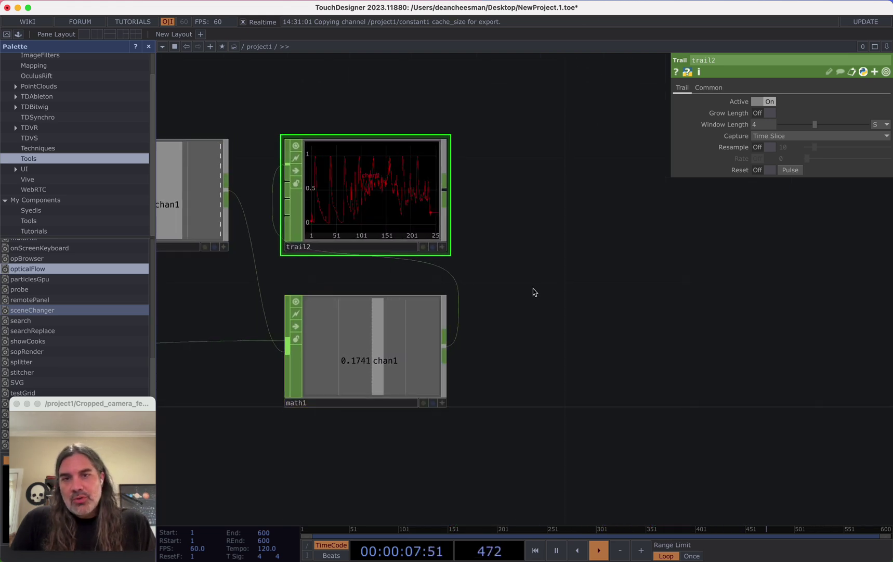
Step: Connect a Trigger CHOP to math1 and set its Trigger Threshold to 0.98
right_click(449, 347)
text(tr)
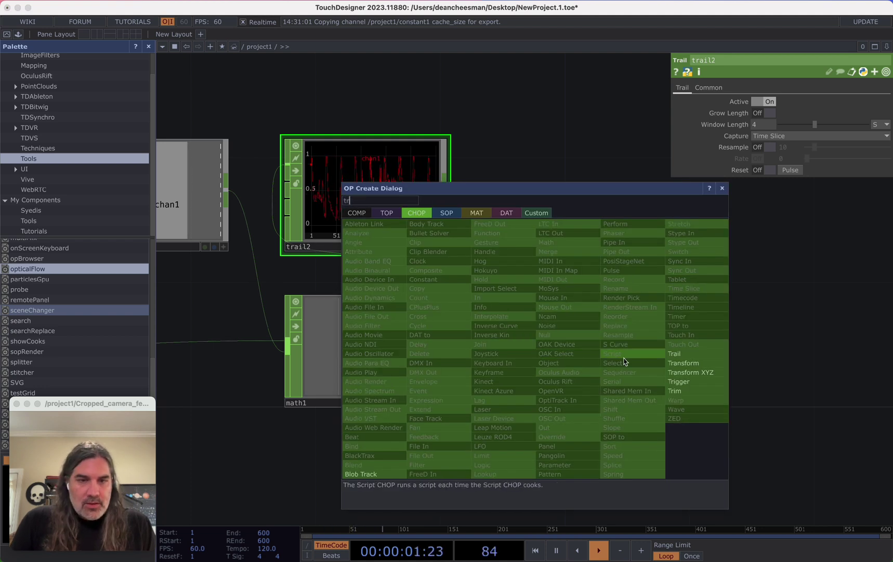
click(681, 381)
click(585, 385)
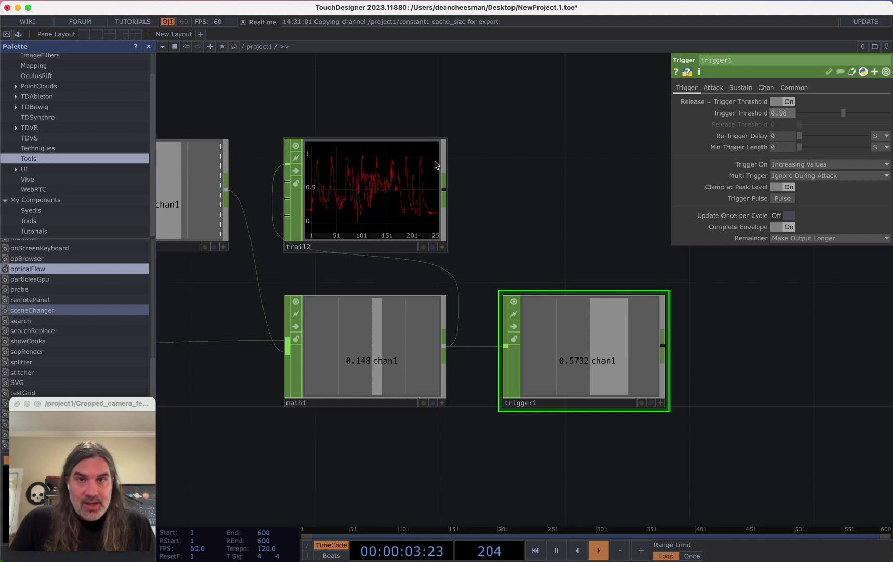
scroll(463, 208, right, 5)
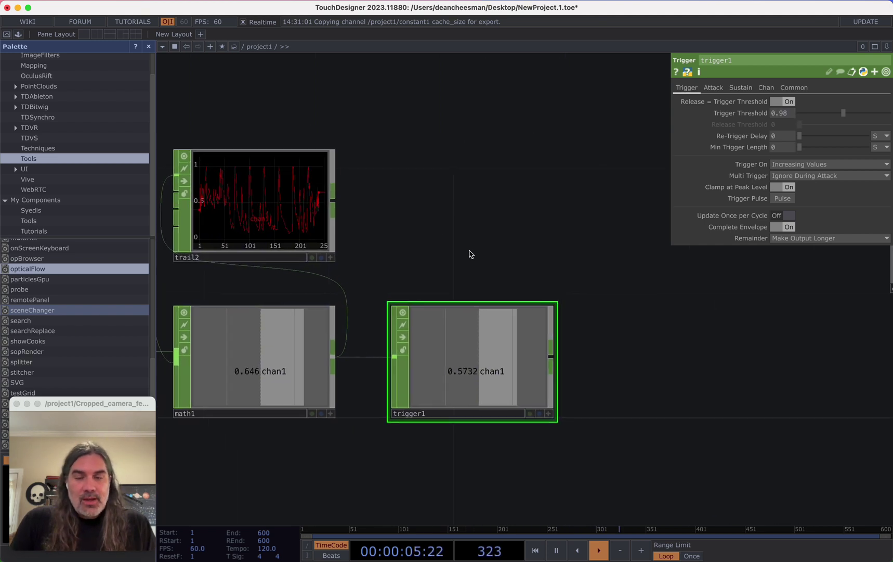
Step: Connect a Trail CHOP to trigger1, place it above that operator, and examine the triggered envelope
key(Tab)
text(tr)
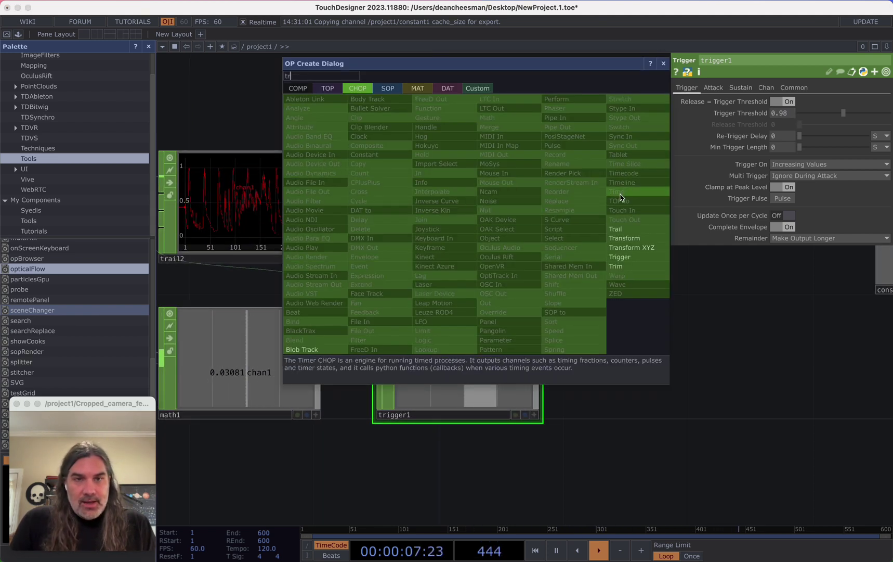
click(629, 229)
click(463, 208)
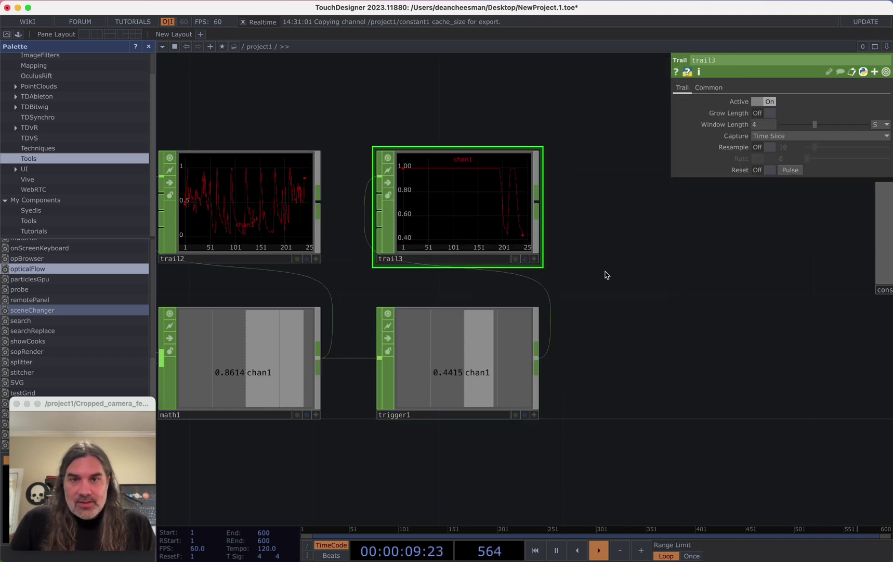
scroll(604, 273, left, 3)
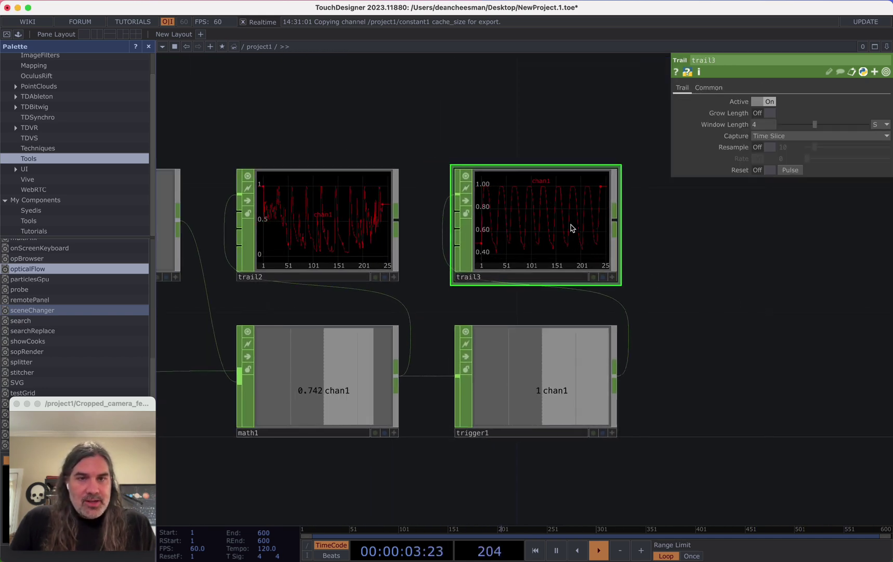
Step: Set trigger1's Attack Length to 0.2 and its Release Length to 0.3
click(548, 393)
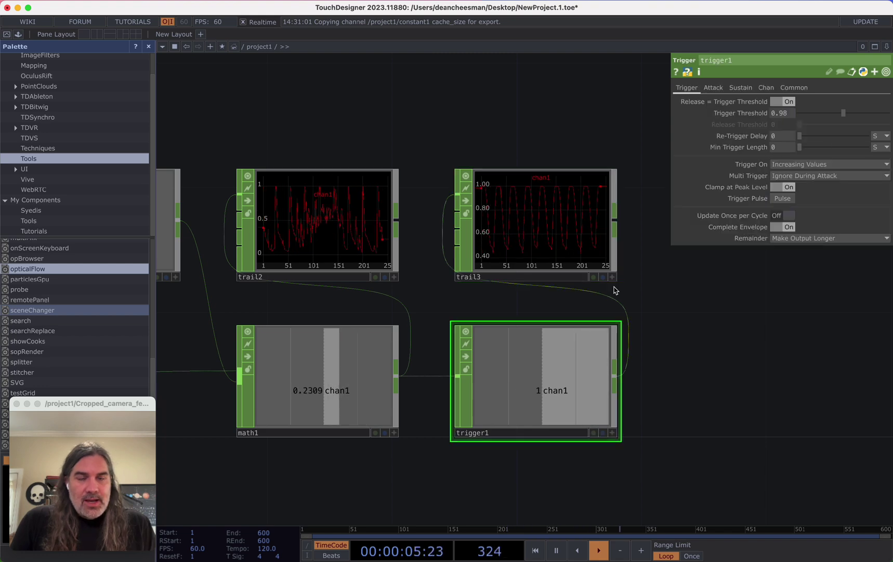
click(712, 88)
scroll(624, 249, up, 5)
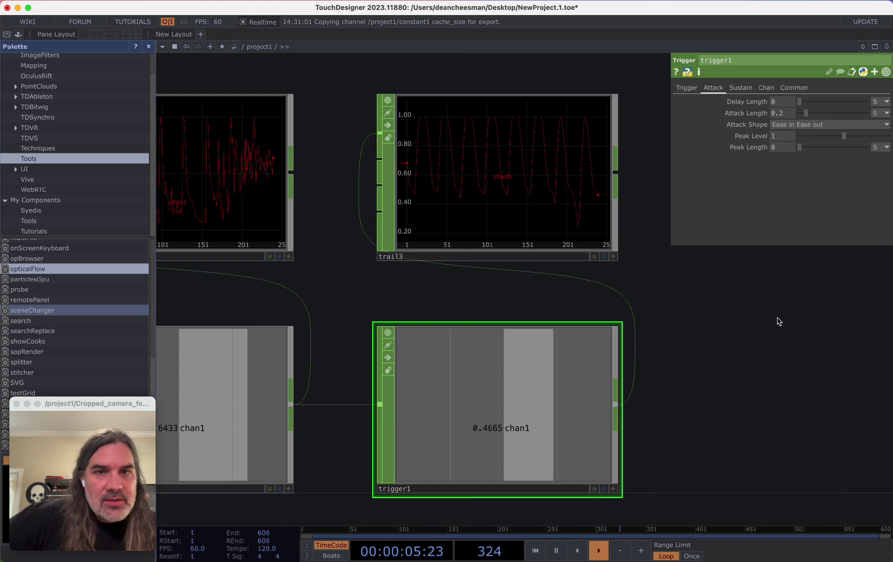
click(738, 88)
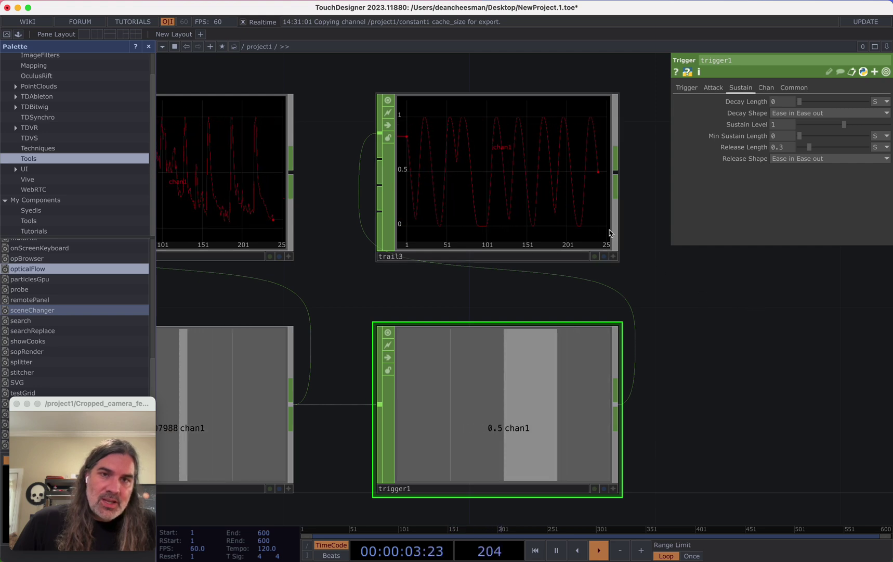
drag(677, 300, 592, 274)
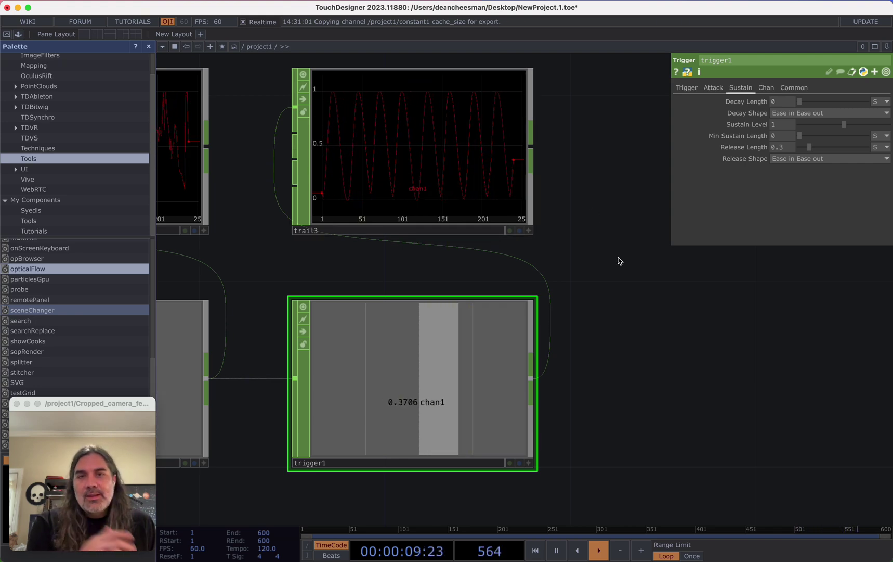
Step: Move the group of audio operators farther away from constant1 to make room after trigger1
scroll(624, 309, down, 5)
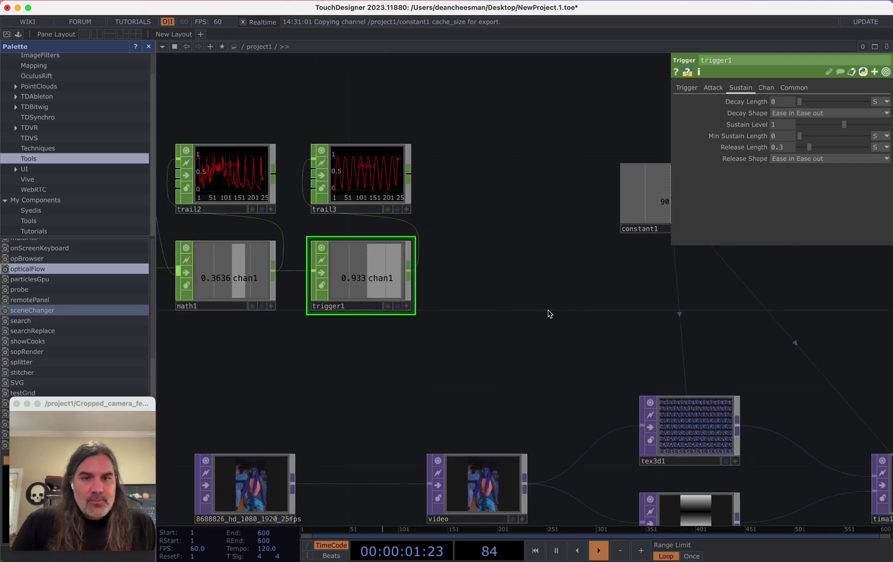
scroll(548, 313, down, 3)
scroll(549, 314, right, 2)
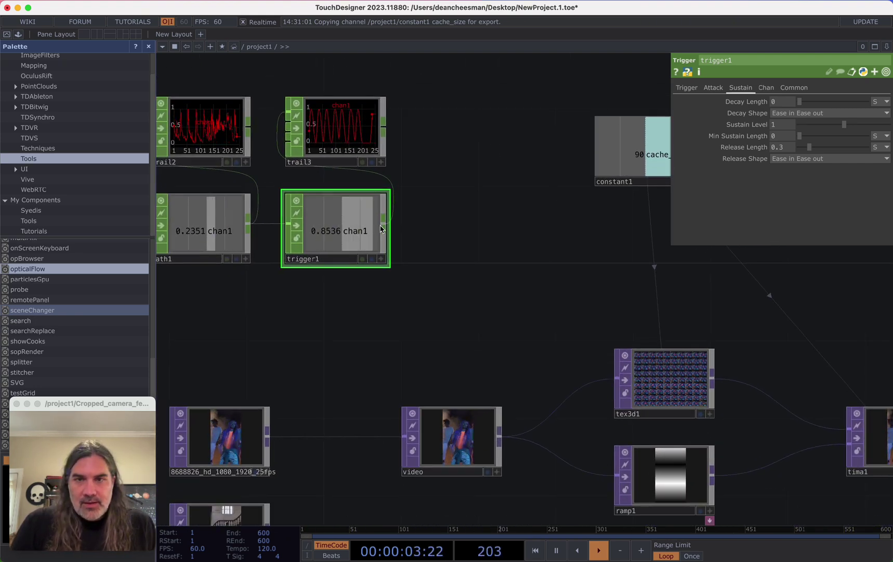
scroll(406, 250, down, 6)
scroll(468, 260, up, 4)
drag(494, 283, 575, 327)
right_drag(578, 326, 309, 211)
drag(536, 279, 416, 274)
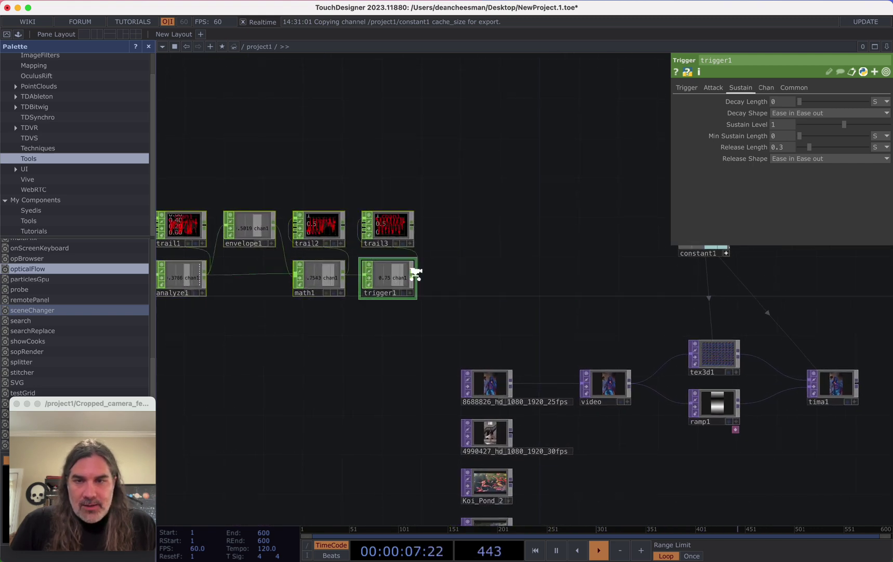
Step: Connect a Rename CHOP to trigger1 and have it rename all channels (*) to beat
scroll(416, 274, up, 3)
key(Tab)
text(r)
text(re)
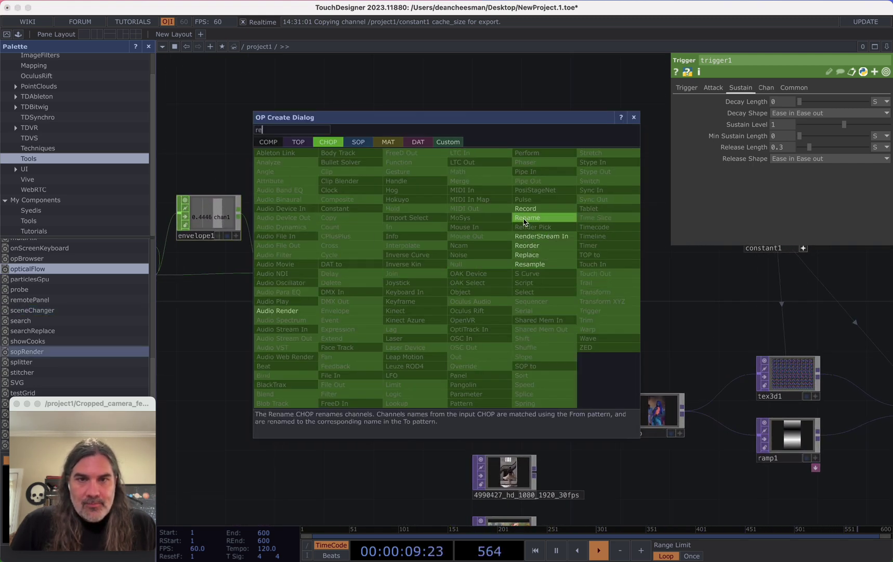
click(533, 218)
click(466, 279)
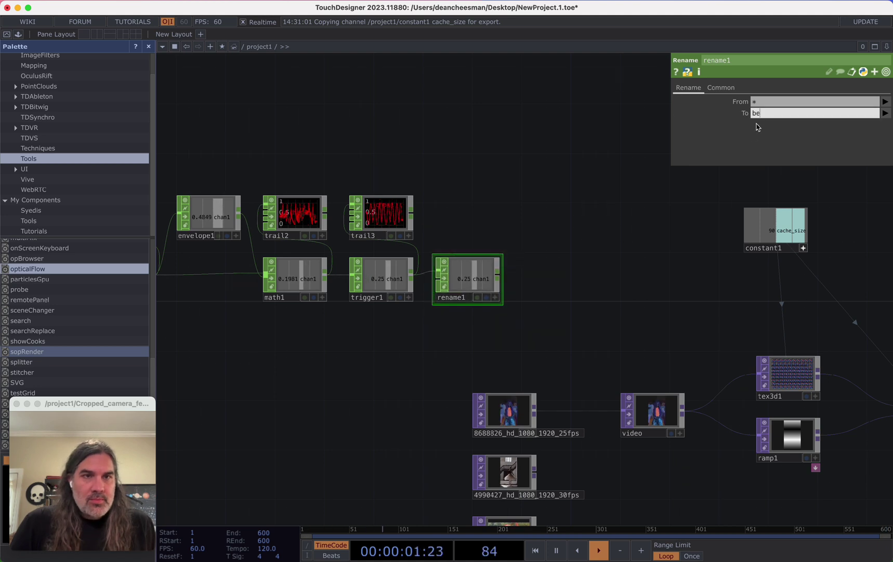
Step: Connect a Null CHOP to rename1 and name it beat
click(523, 279)
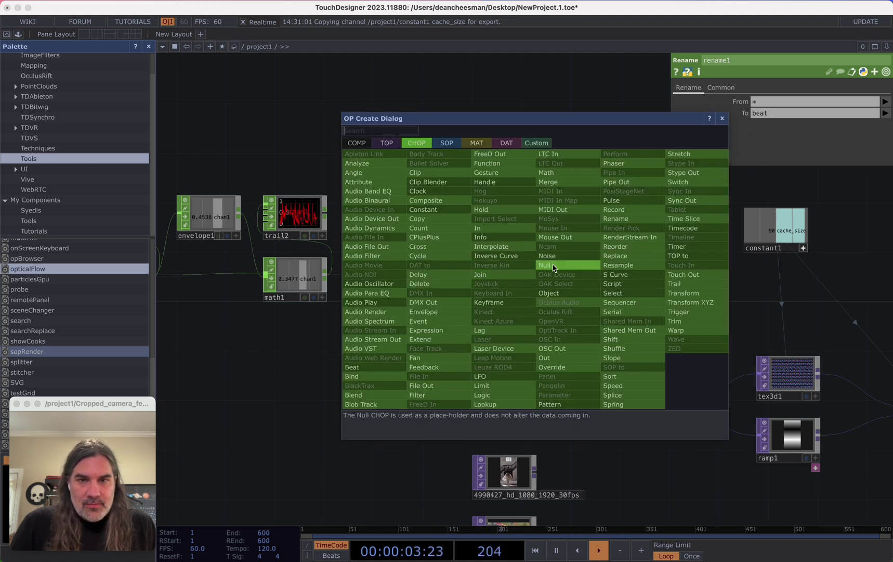
click(554, 266)
click(556, 279)
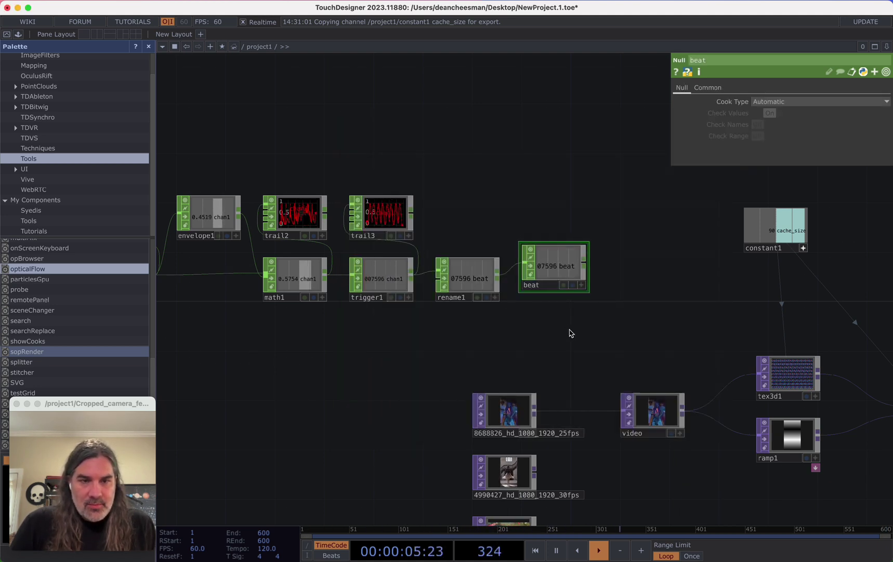
Step: Move ramp1 farther away from tima1 to open up space on the wire between them
scroll(569, 331, right, 10)
scroll(568, 332, down, 3)
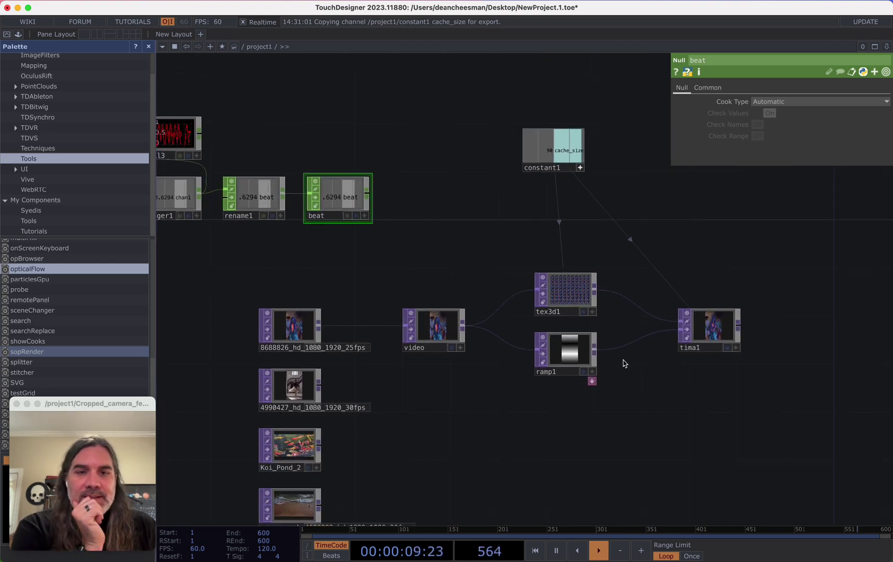
scroll(722, 344, up, 5)
scroll(618, 359, down, 3)
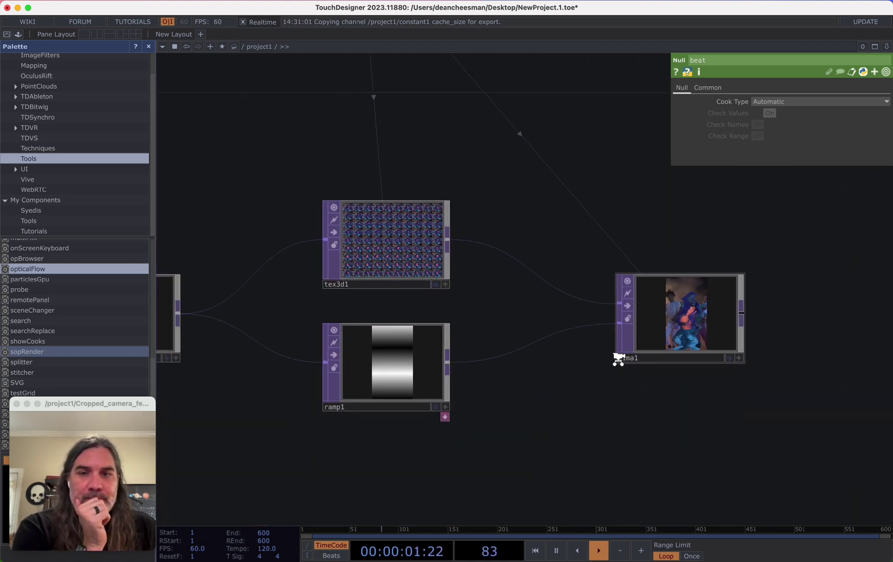
drag(446, 381, 378, 405)
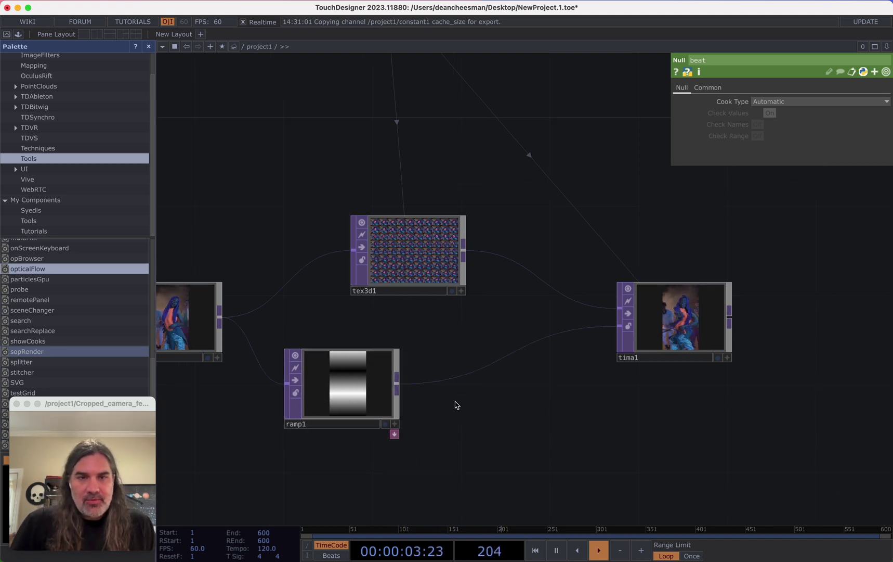
Step: Insert a Constant TOP between ramp1 and tima1 and review its Output parameters
scroll(468, 397, down, 1)
right_click(468, 380)
click(479, 367)
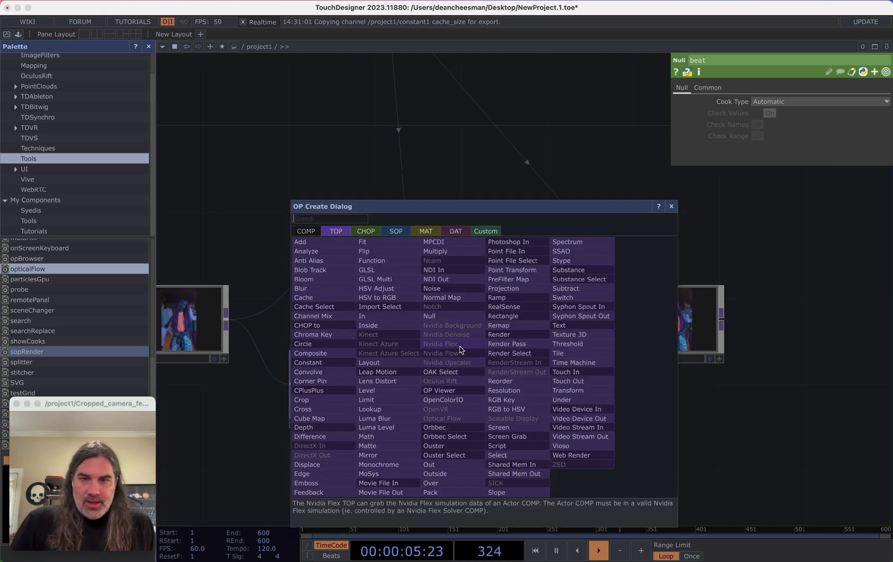
text(c)
click(334, 363)
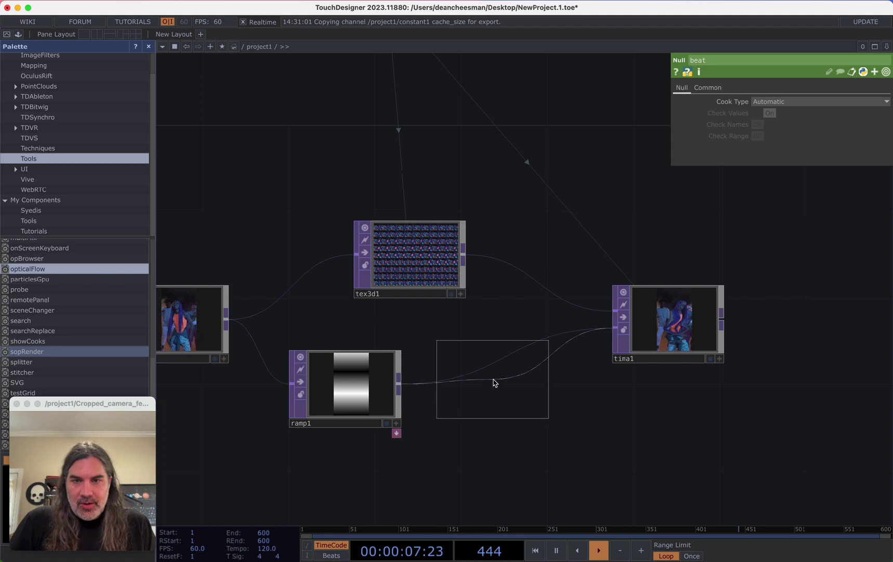
click(475, 389)
drag(584, 423, 667, 412)
scroll(666, 412, down, 1)
drag(698, 38, 700, 37)
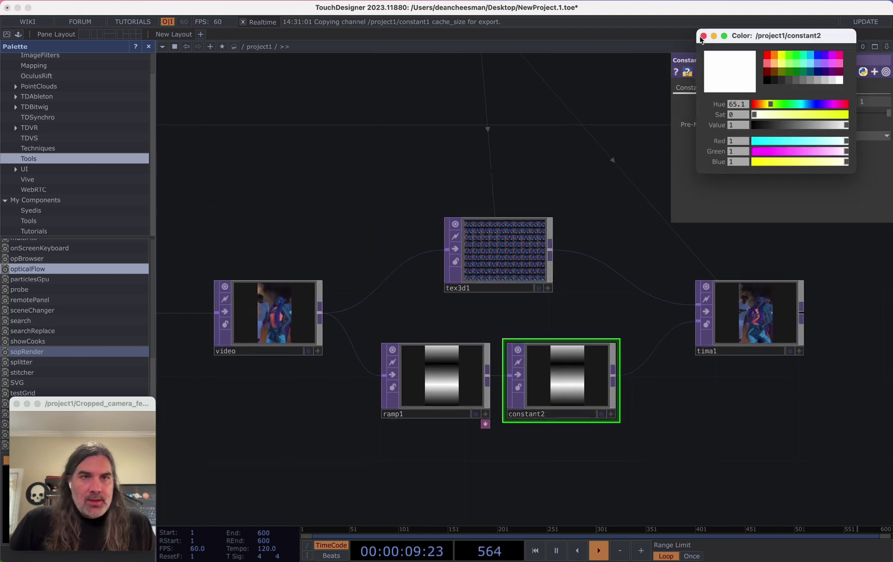
click(704, 36)
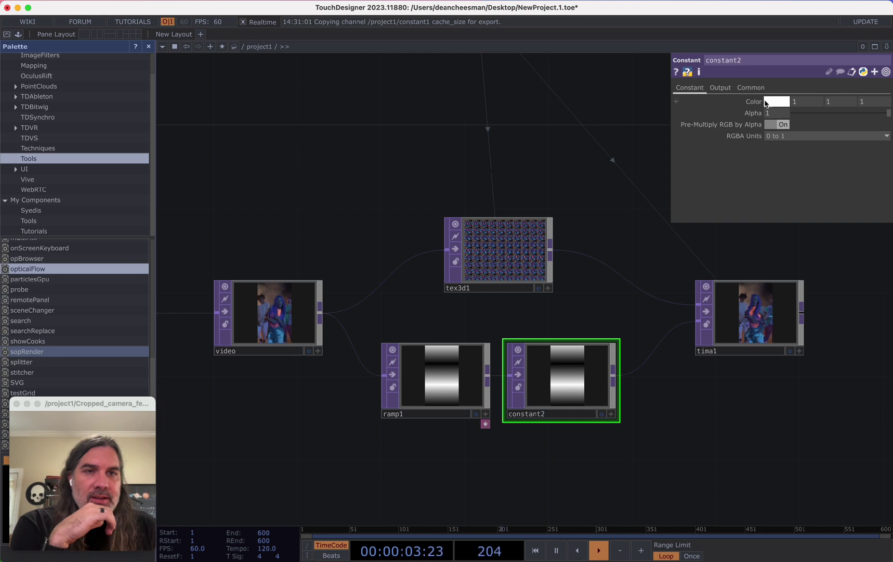
click(721, 89)
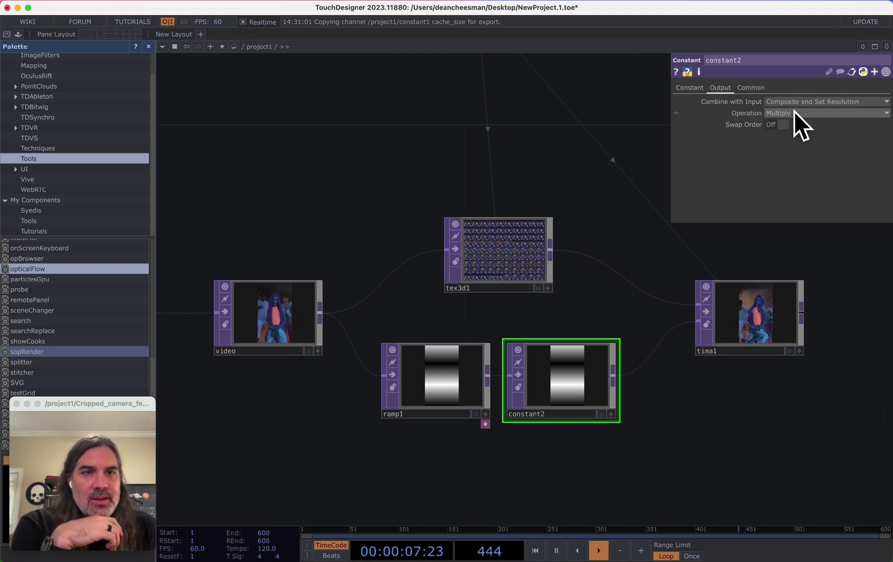
Step: Drive constant2's red, green and blue Color values with the beat channel of the beat Null
drag(603, 207, 622, 264)
scroll(612, 268, down, 1)
drag(406, 219, 532, 201)
click(288, 126)
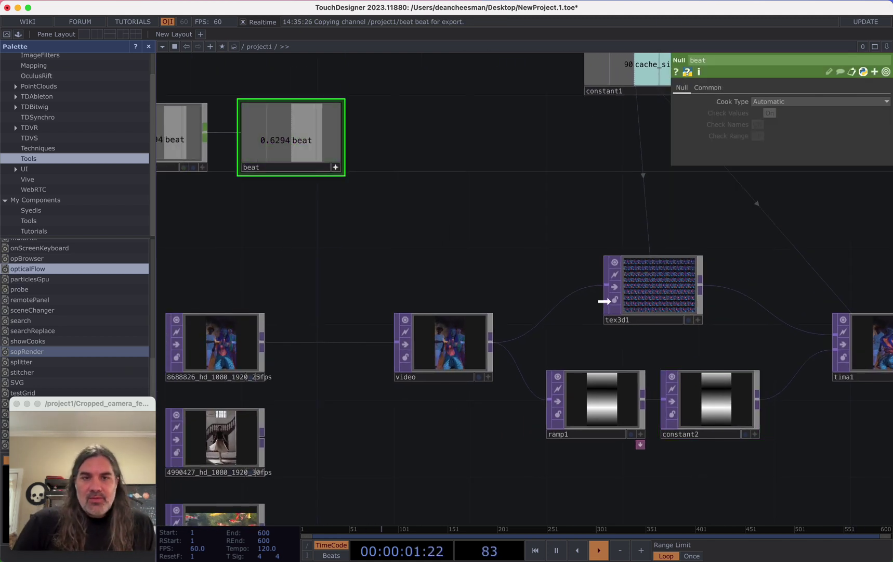
click(710, 401)
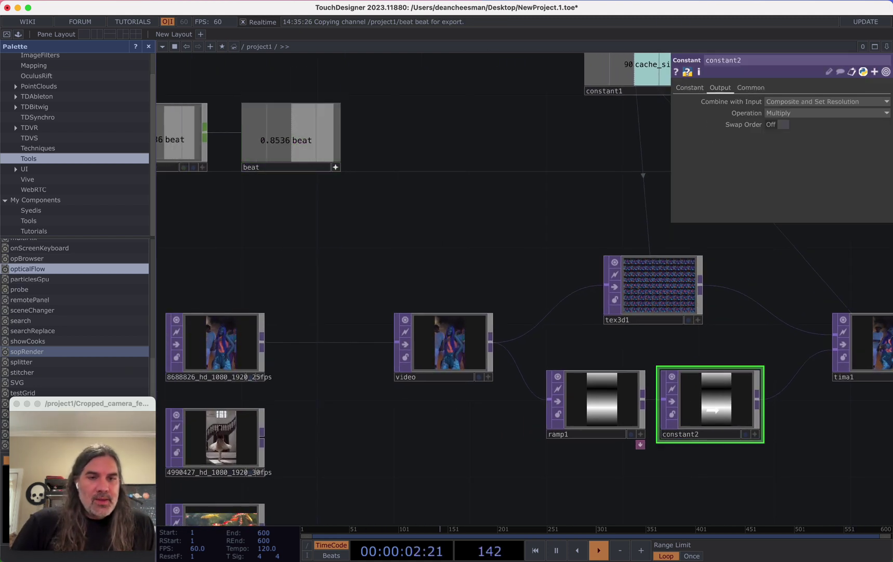
click(691, 87)
drag(690, 89, 758, 102)
click(763, 97)
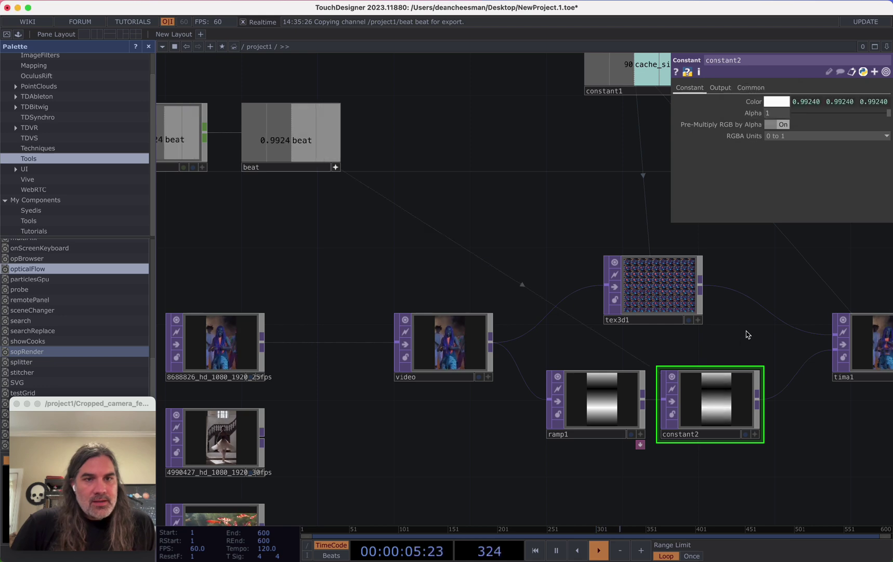
Step: Examine how the pulsing ramp in constant2 affects the Time Machine output in tima1
scroll(699, 399, up, 1)
scroll(699, 400, up, 2)
scroll(642, 323, right, 5)
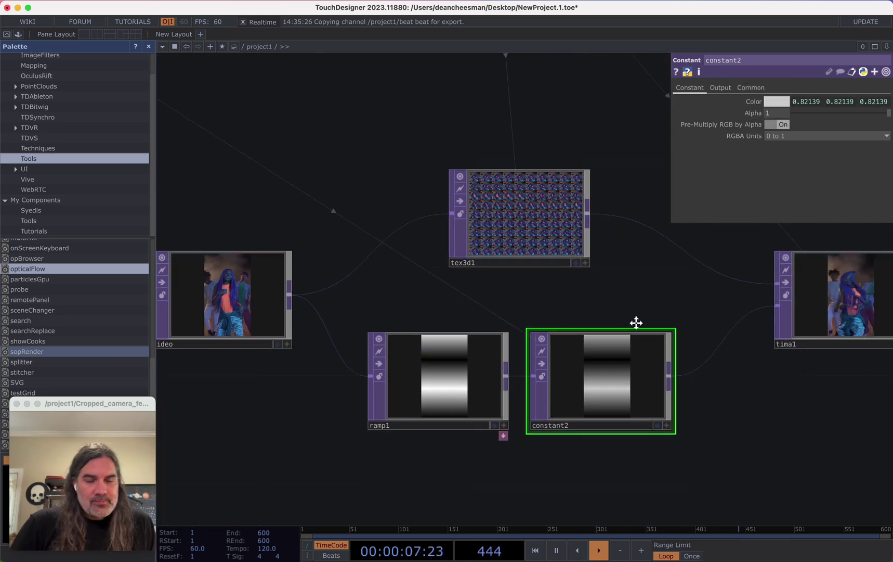
scroll(642, 331, right, 4)
scroll(612, 417, up, 5)
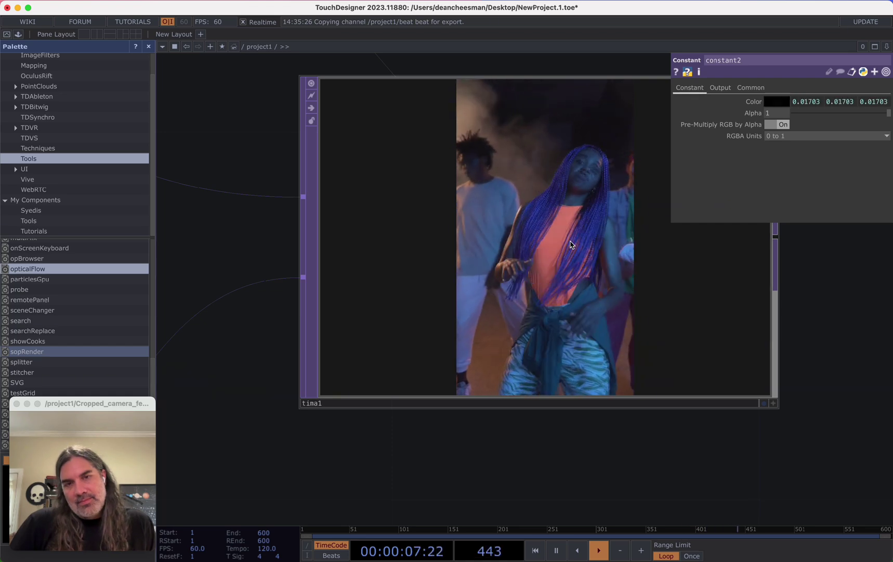
Step: Connect an Out TOP to tima1 and place it past the end of the chain
scroll(571, 241, down, 3)
scroll(669, 417, down, 5)
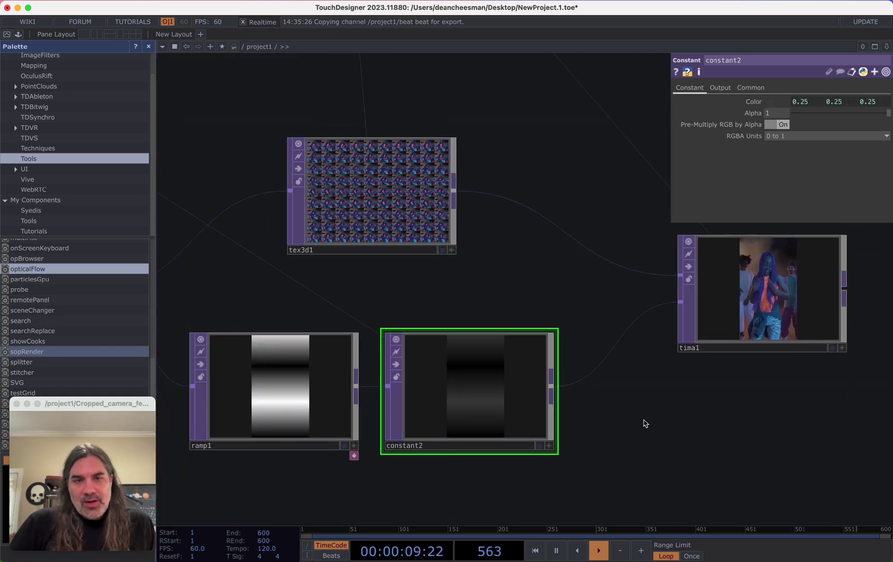
drag(645, 418, 479, 445)
scroll(738, 403, down, 3)
scroll(644, 436, down, 2)
scroll(644, 434, down, 5)
scroll(603, 434, up, 3)
scroll(628, 446, down, 1)
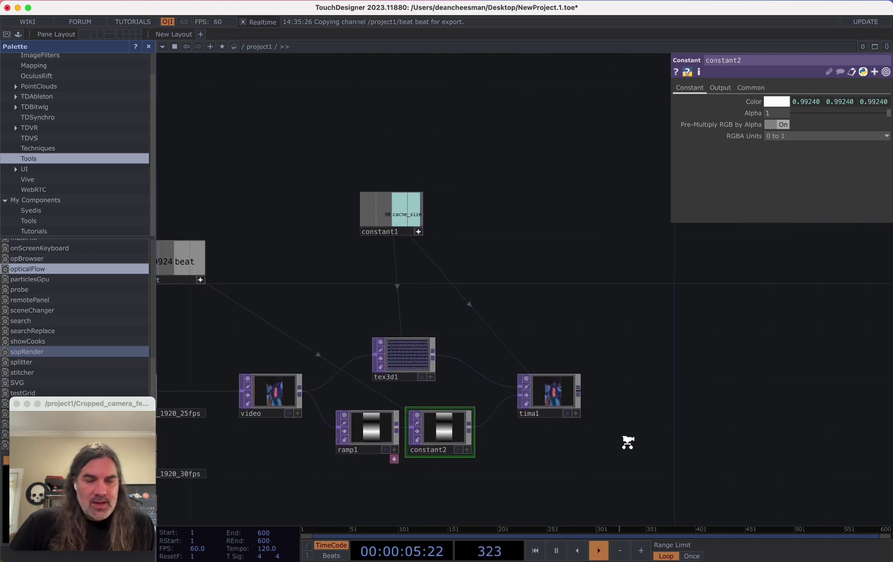
scroll(630, 445, up, 4)
drag(743, 362, 745, 362)
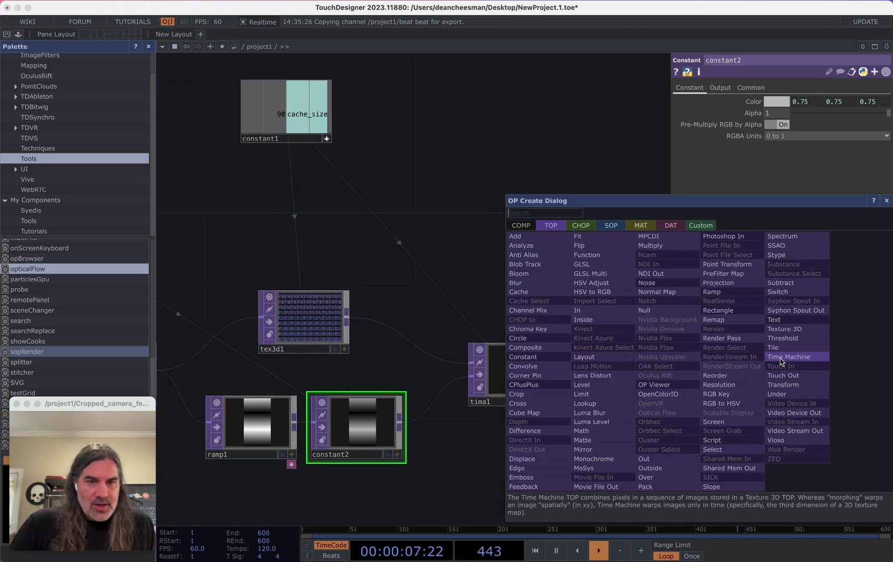
click(645, 458)
click(818, 372)
Step: Open out1's viewer in a separate window, shrink it, and move it clear of the network
right_click(818, 373)
click(803, 344)
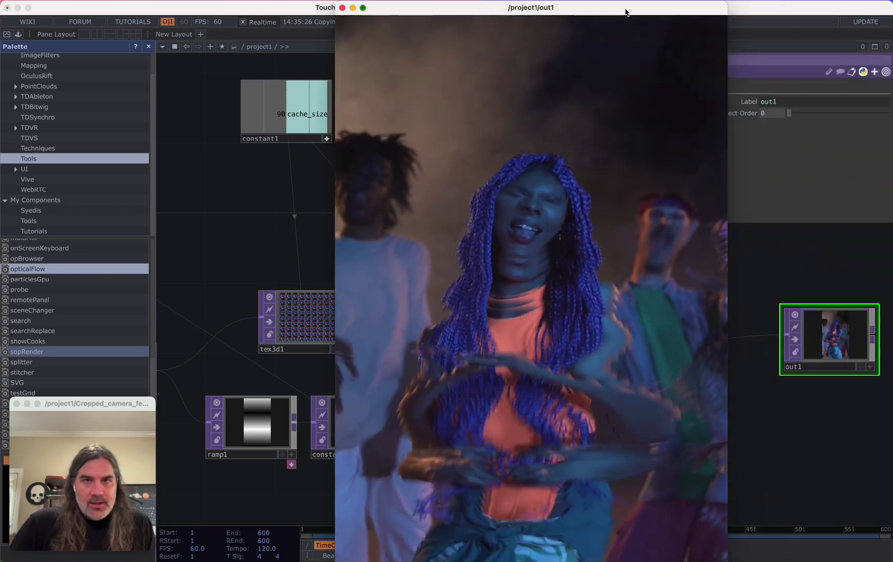
drag(626, 12, 175, 117)
drag(133, 142, 128, 41)
Step: Connect a Noise TOP to video, place it below ramp1, and open its Output parameters
drag(418, 312, 550, 321)
scroll(550, 323, down, 3)
drag(372, 472, 415, 439)
scroll(412, 425, up, 4)
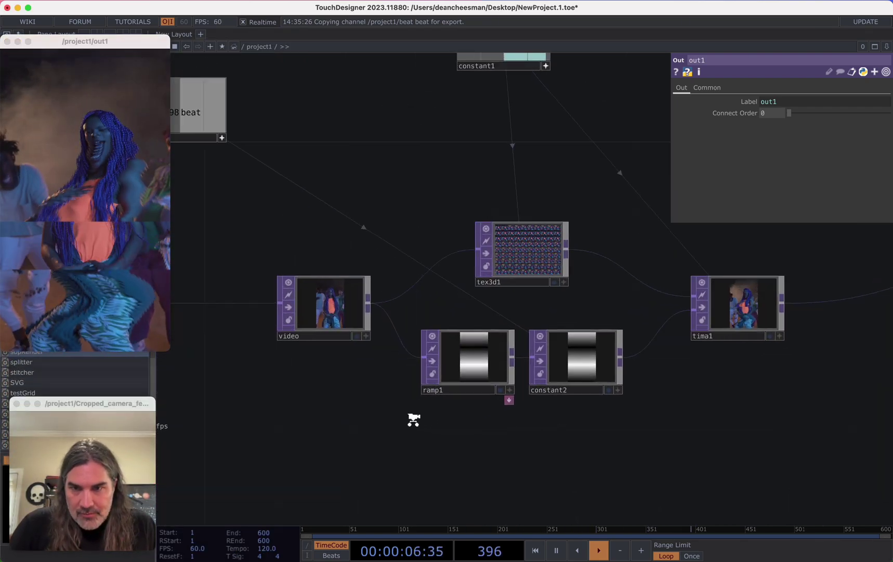
click(367, 290)
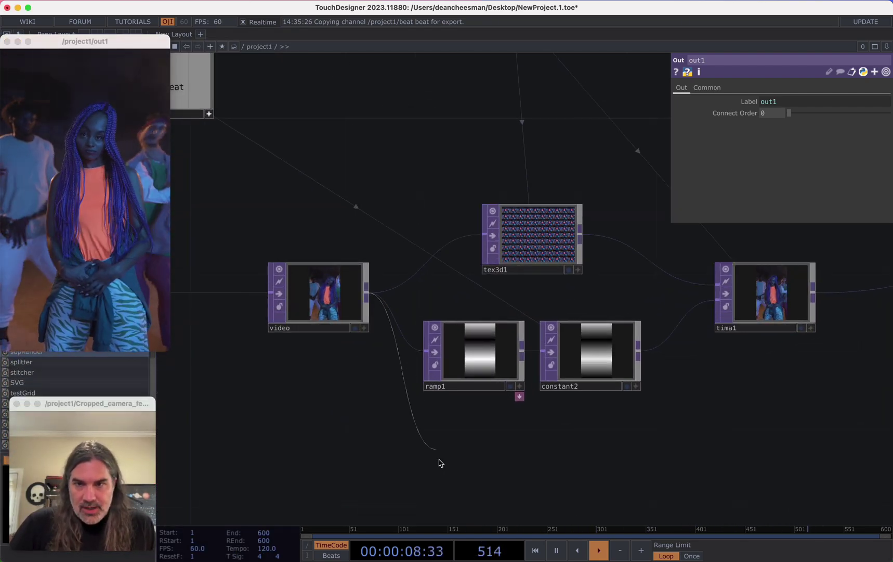
click(439, 462)
text(null)
key(Return)
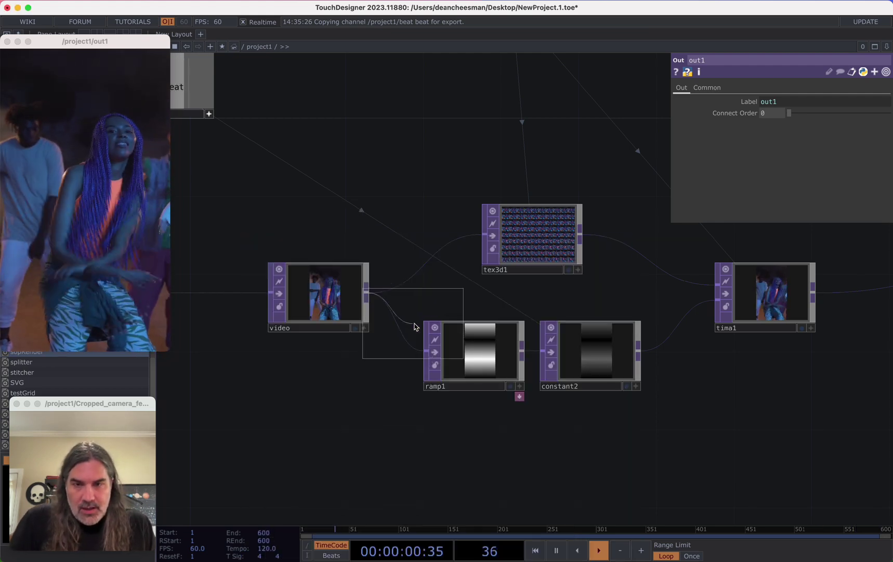
click(466, 464)
click(744, 87)
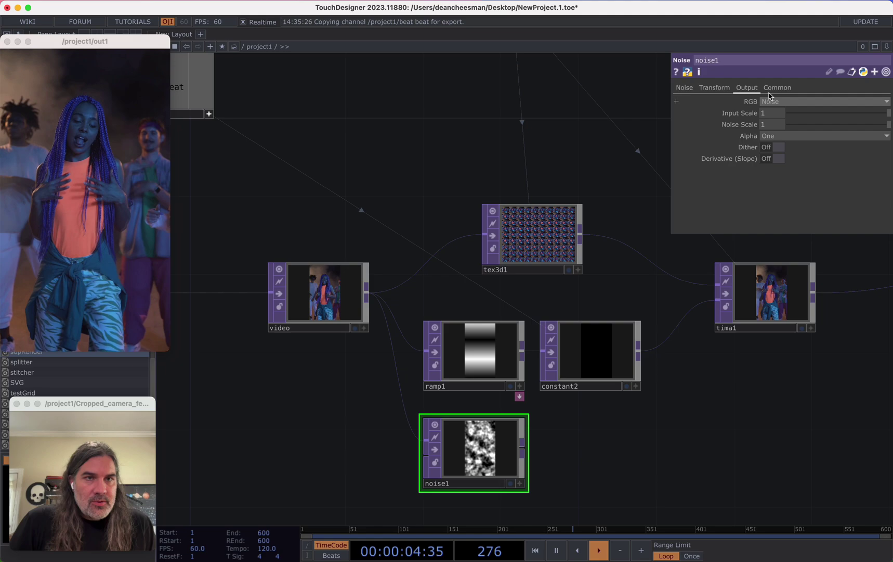
Step: Duplicate constant2 and place the copy directly beside noise1
scroll(489, 456, up, 4)
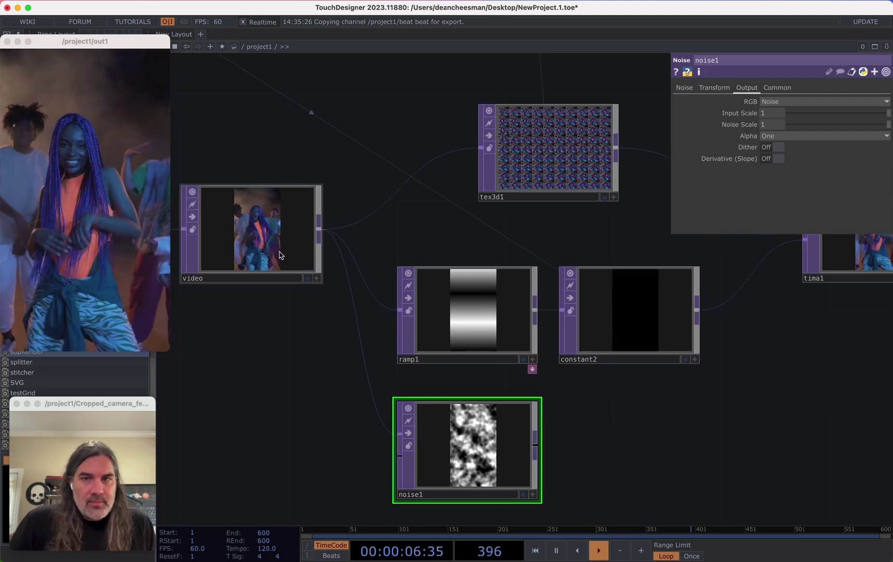
scroll(638, 417, down, 3)
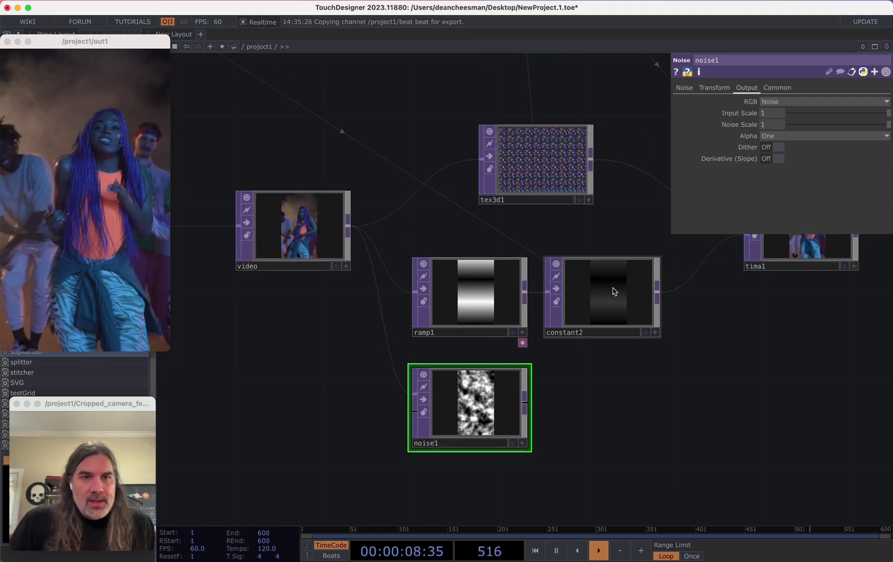
click(613, 307)
key(ctrl+v)
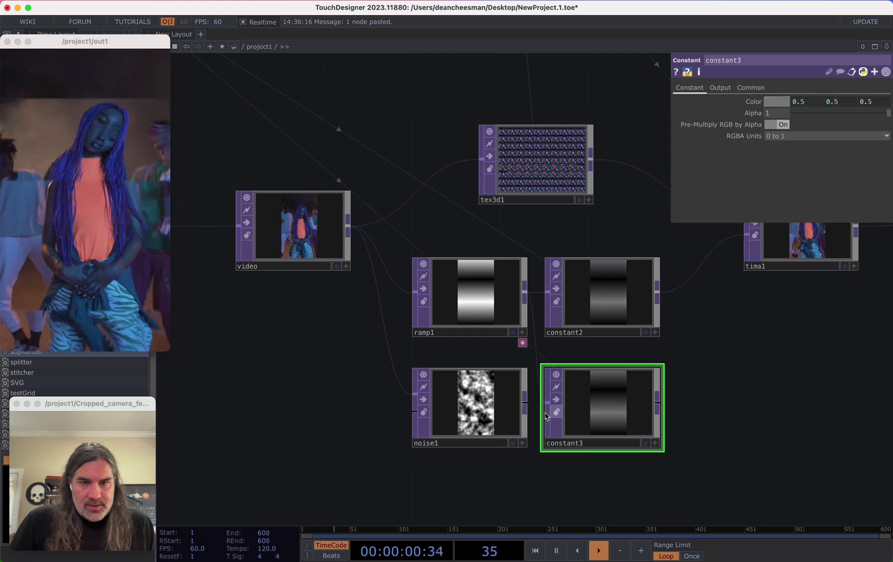
Step: Feed noise1 into constant3, open noise1's Noise parameters, and connect constant3 to tima1's second input in place of constant2
scroll(604, 416, up, 1)
click(487, 404)
click(690, 89)
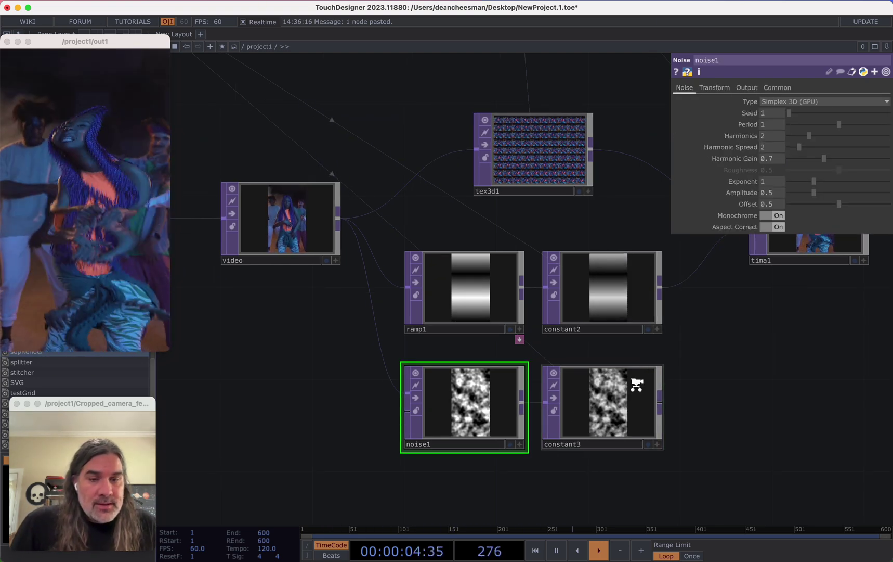
scroll(638, 387, up, 1)
drag(660, 404, 694, 270)
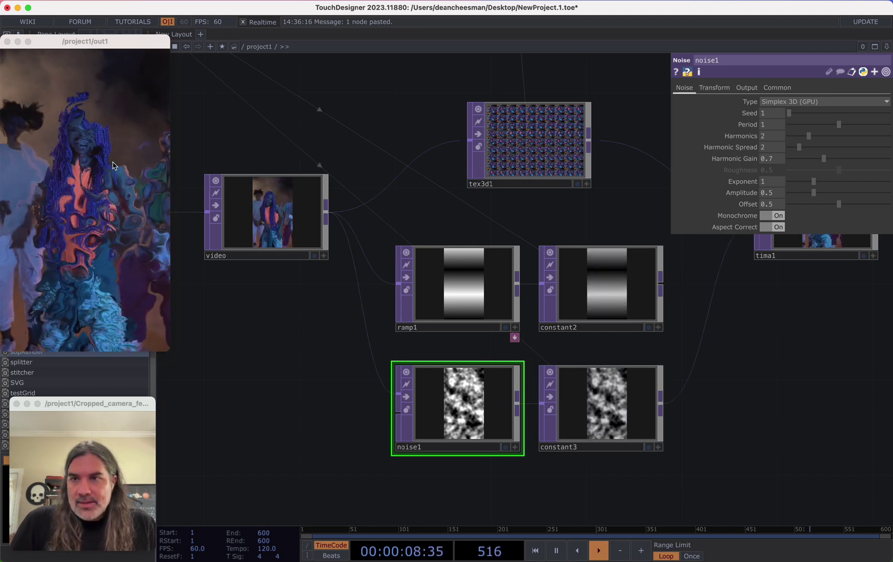
Step: Set noise1's Period to 2, Harmonics to 1 and Harmonic Gain to 0.31
scroll(407, 426, up, 3)
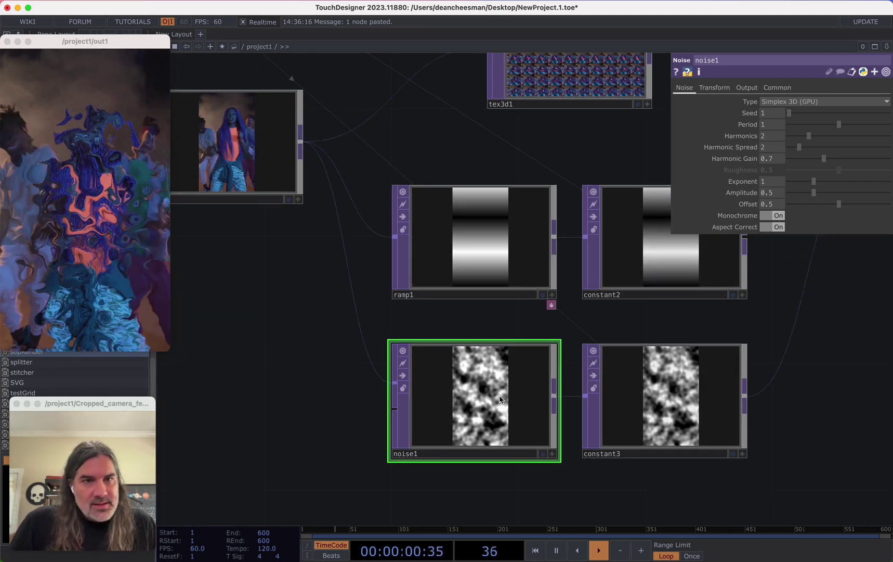
drag(852, 125, 890, 125)
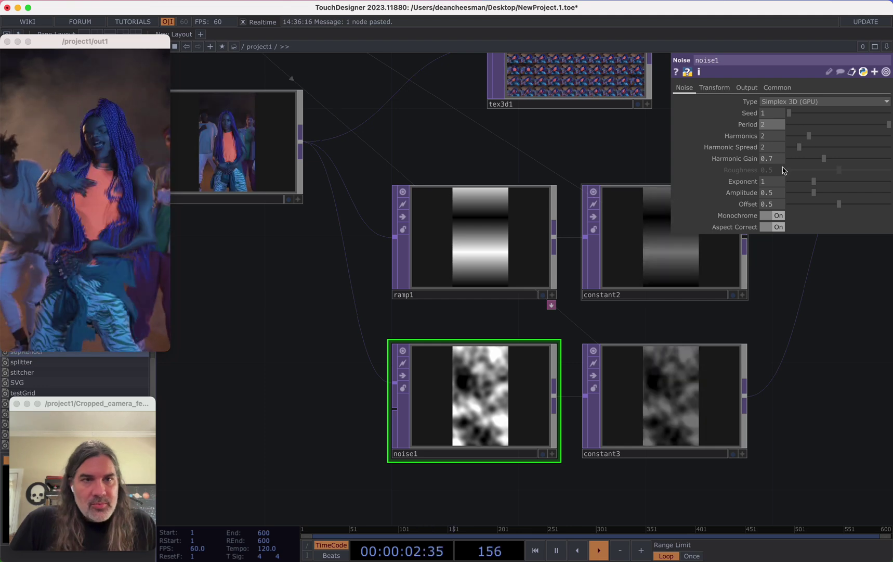
drag(818, 160, 804, 164)
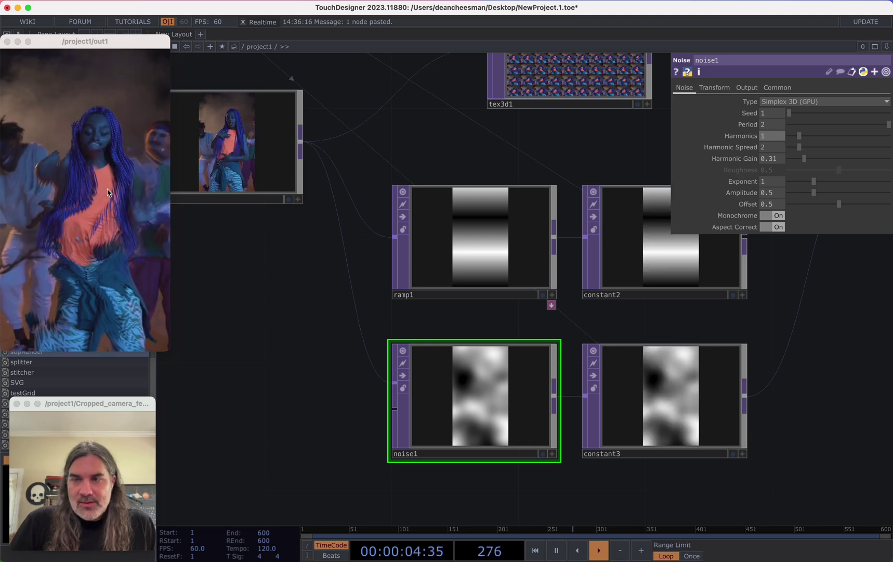
Step: Enlarge the out1 window and connect the ballet clip 4990427_hd_1080_1920_30fps to video to preview the noise displacement
scroll(819, 360, right, 2)
scroll(811, 362, down, 3)
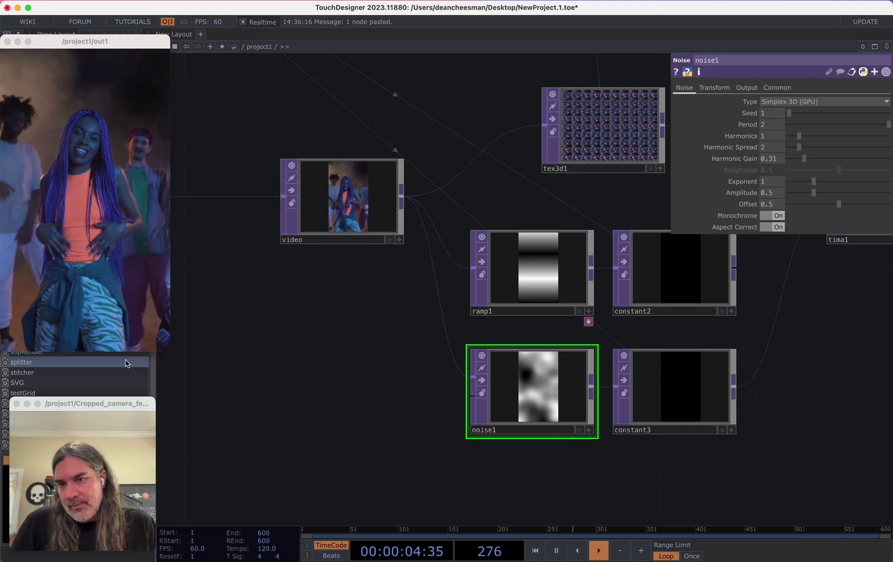
drag(166, 349, 298, 423)
drag(331, 391, 461, 418)
scroll(461, 419, down, 5)
scroll(417, 407, up, 5)
drag(455, 352, 532, 284)
drag(536, 203, 584, 180)
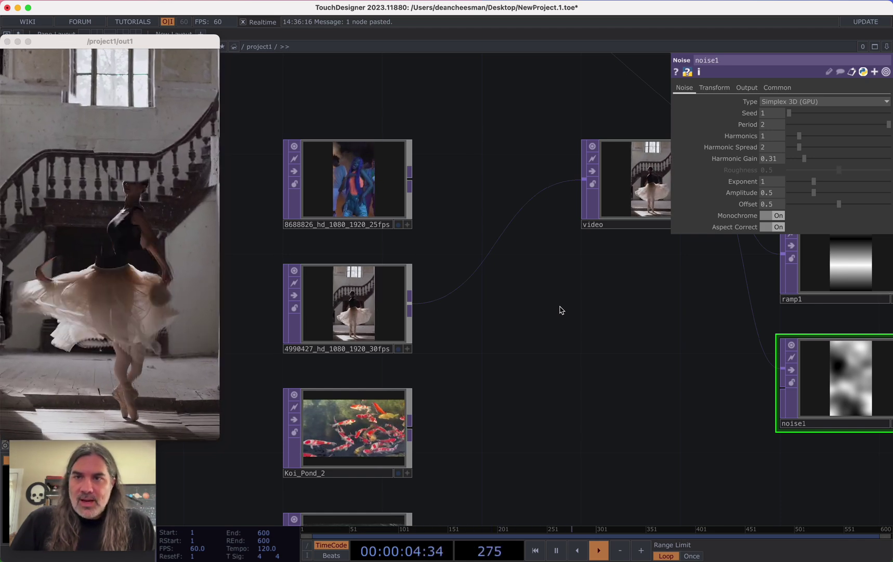
scroll(334, 348, up, 5)
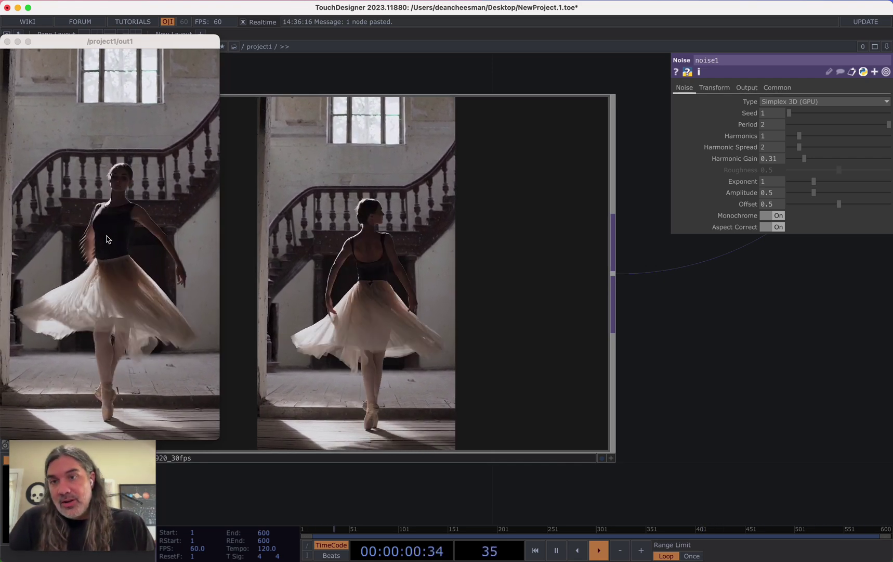
Step: Connect Koi_Pond_2 to video as the source, and reposition and enlarge the out1 window
scroll(675, 393, down, 5)
drag(675, 303, 576, 124)
drag(552, 364, 594, 155)
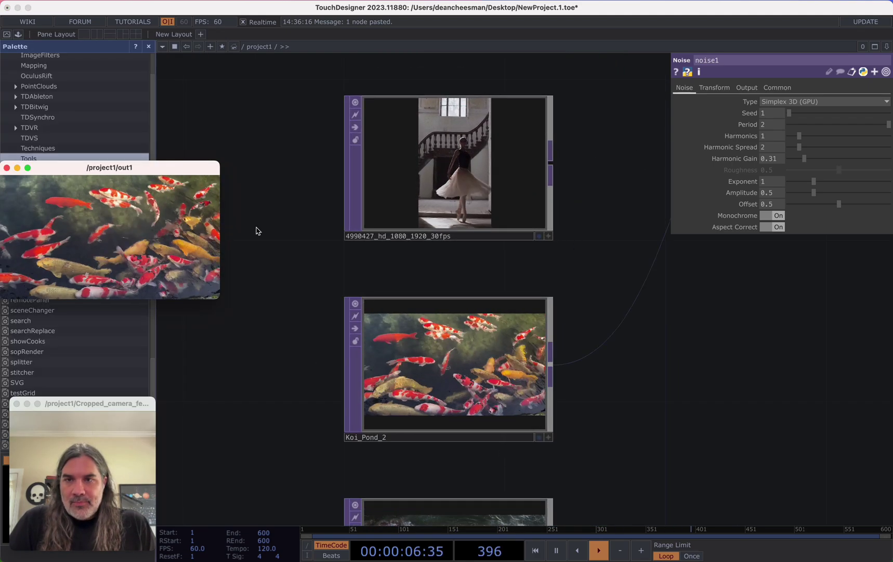
drag(164, 173, 204, 55)
drag(258, 181, 474, 300)
drag(628, 400, 391, 435)
middle_drag(392, 438, 419, 398)
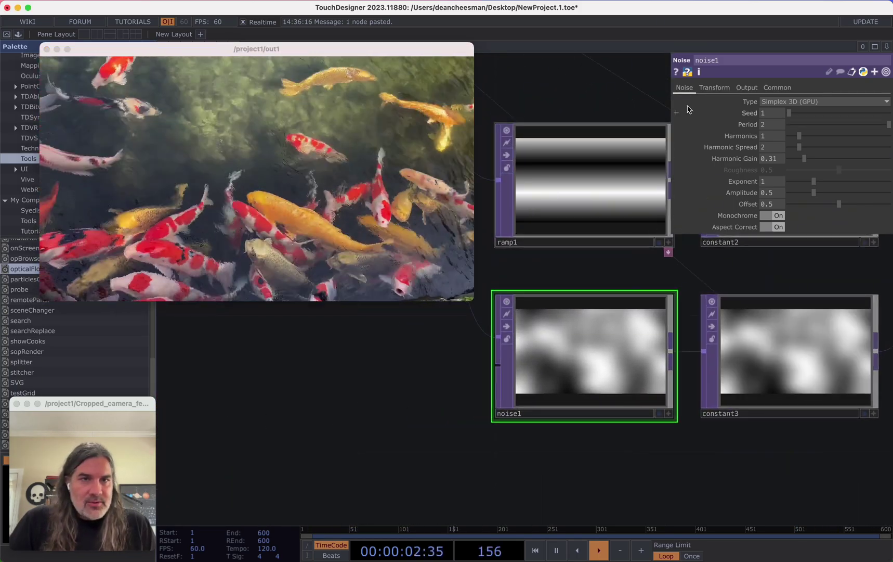
Step: Animate noise1 by driving its Z Translate with a continuously increasing time value, and check the moving noise pattern
click(714, 87)
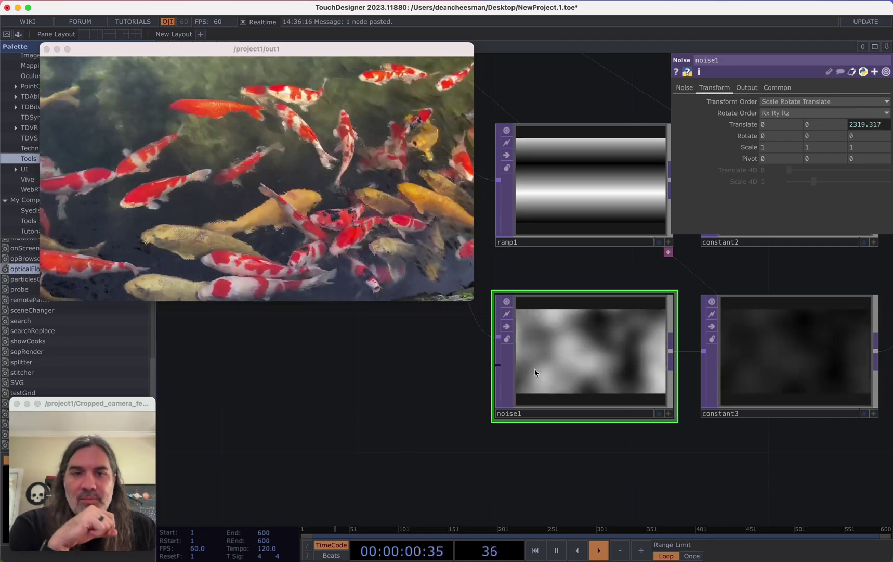
scroll(421, 420, down, 5)
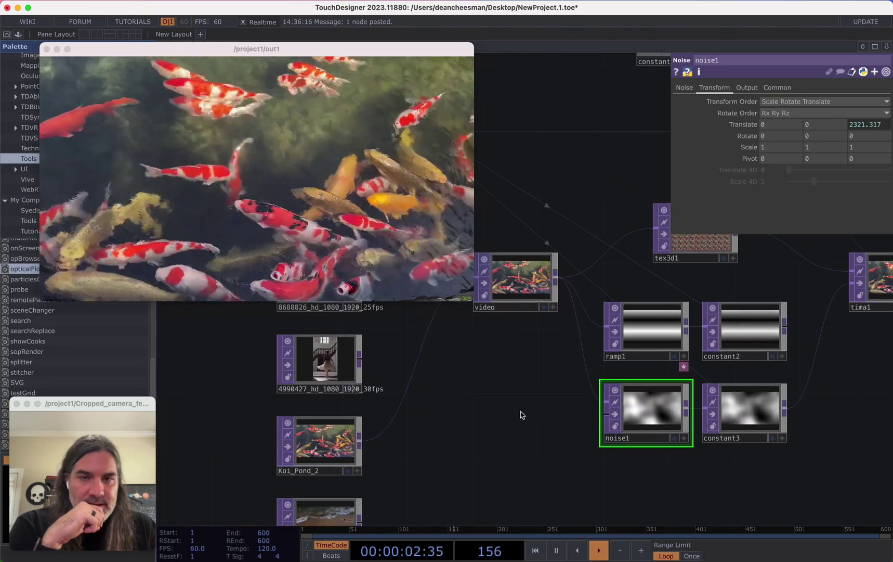
scroll(569, 411, down, 2)
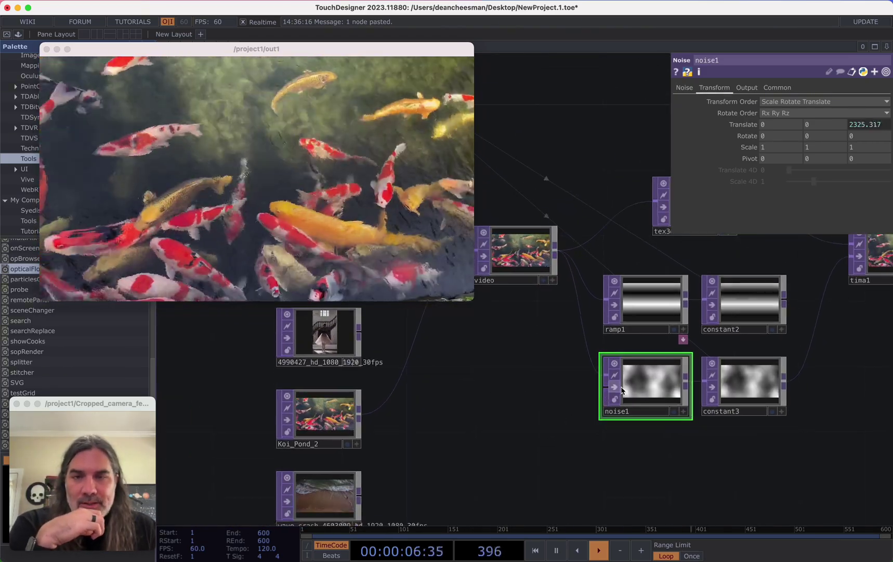
scroll(632, 387, up, 4)
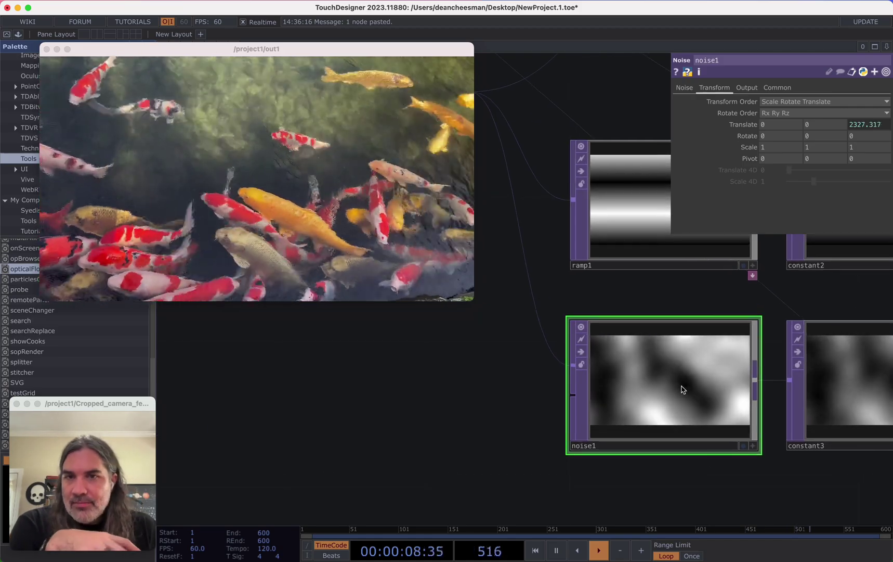
Step: Connect the clip wave_crash_4603009_hd_1920_1080_30fps to video in place of Koi_Pond_2
scroll(604, 375, down, 4)
scroll(561, 395, down, 2)
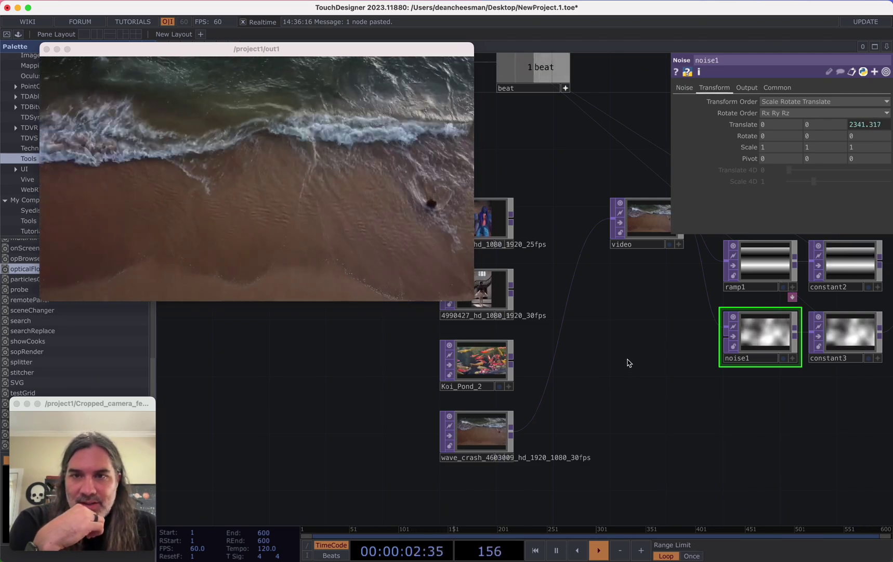
drag(631, 376, 513, 431)
Step: Move the out1 node farther away from tima1 to make room for more operators between them
scroll(550, 411, down, 3)
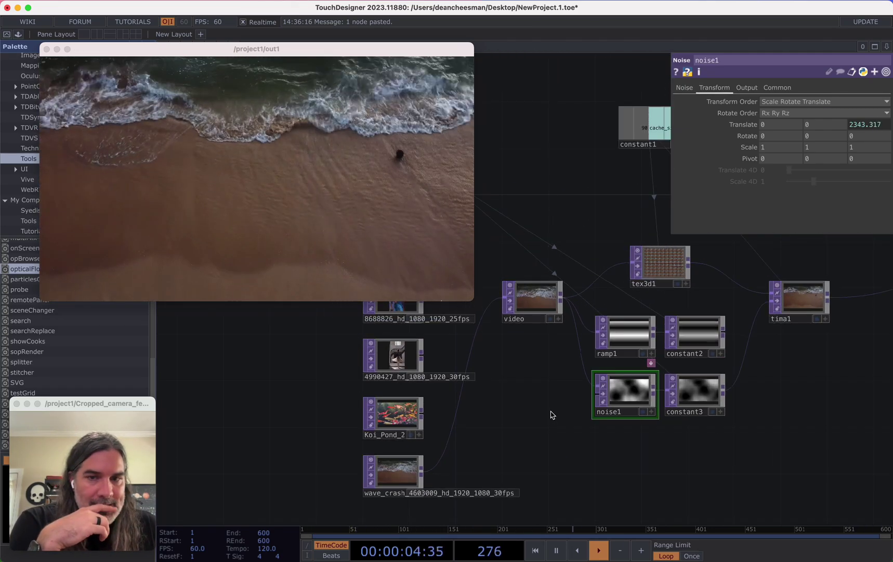
scroll(552, 415, down, 2)
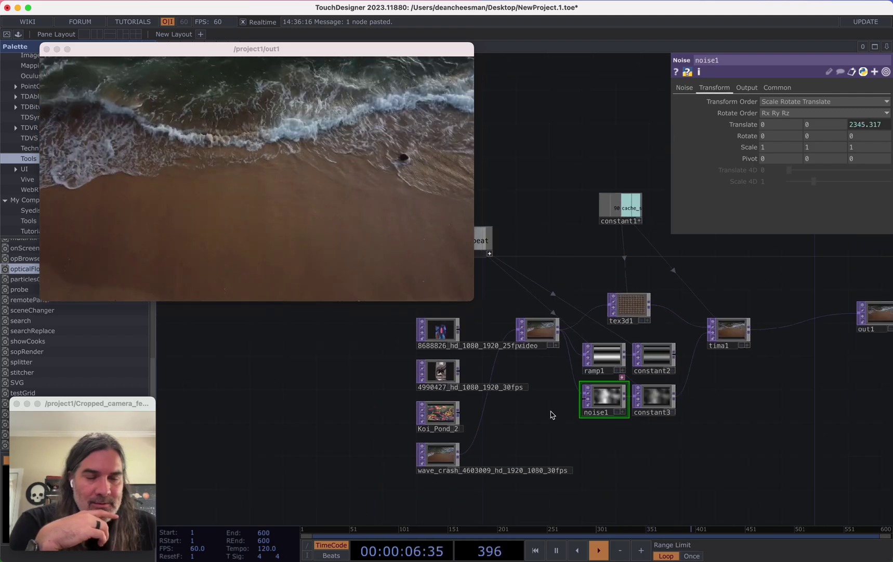
scroll(662, 456, down, 8)
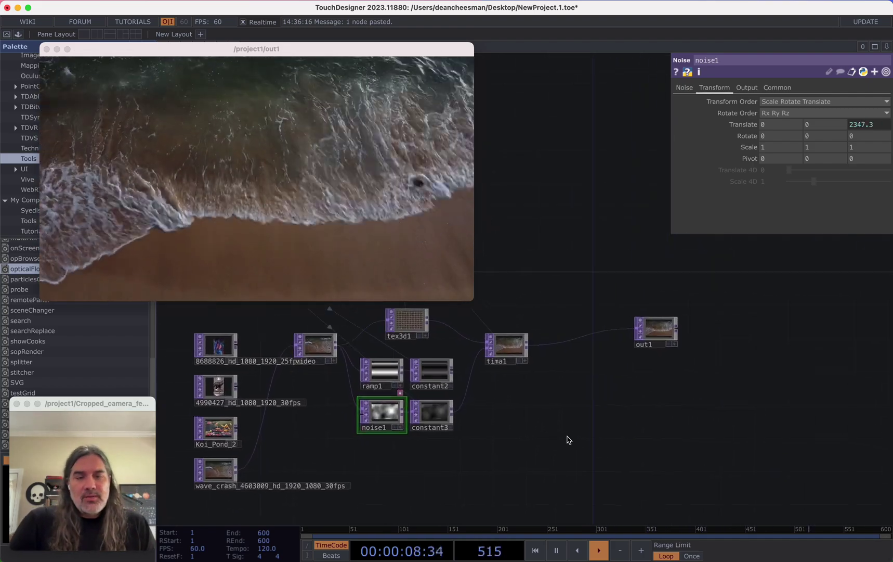
scroll(576, 434, down, 2)
scroll(584, 414, up, 6)
drag(588, 401, 766, 383)
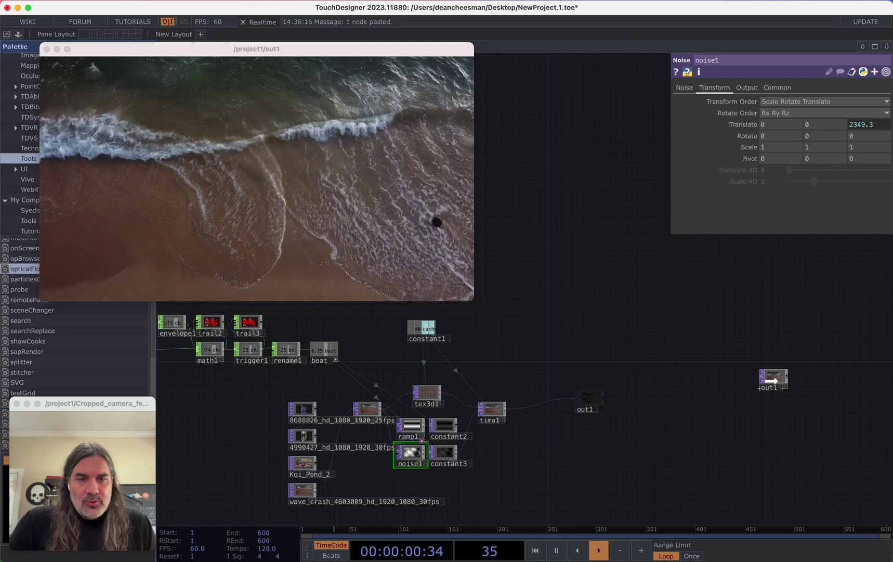
Step: Add the opticalFlow palette component to the network in the free space between tima1 and out1
scroll(520, 416, up, 5)
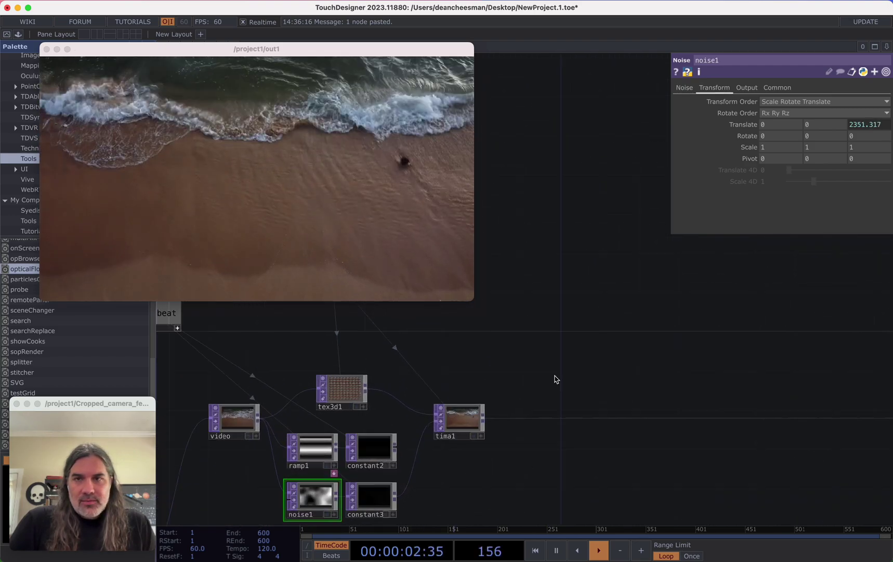
drag(523, 368, 530, 324)
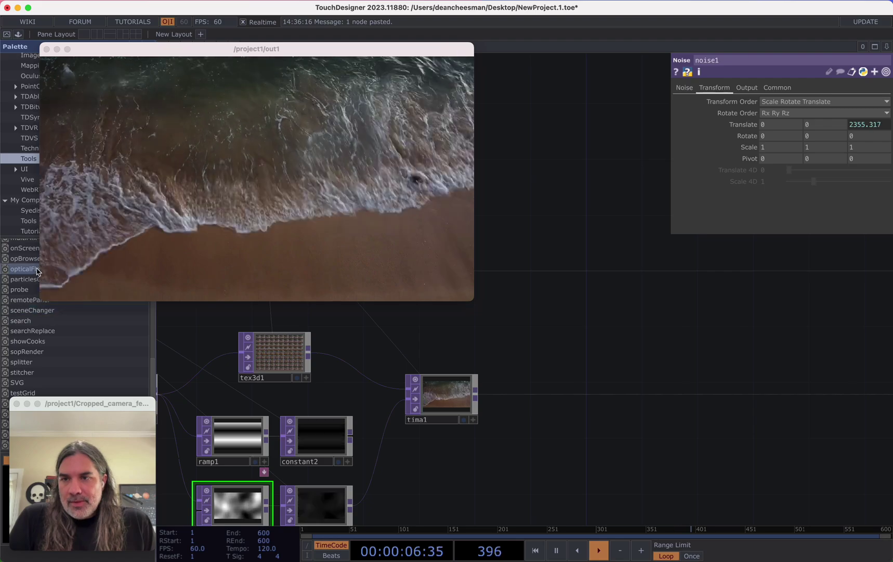
click(569, 341)
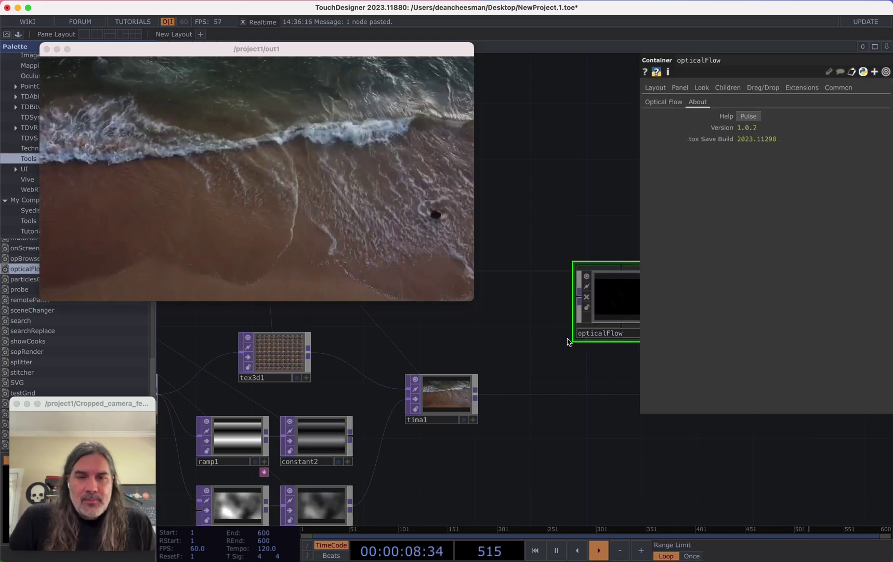
Step: Move the out1 window away from the palette and the network nodes and shrink it
drag(218, 49, 363, 48)
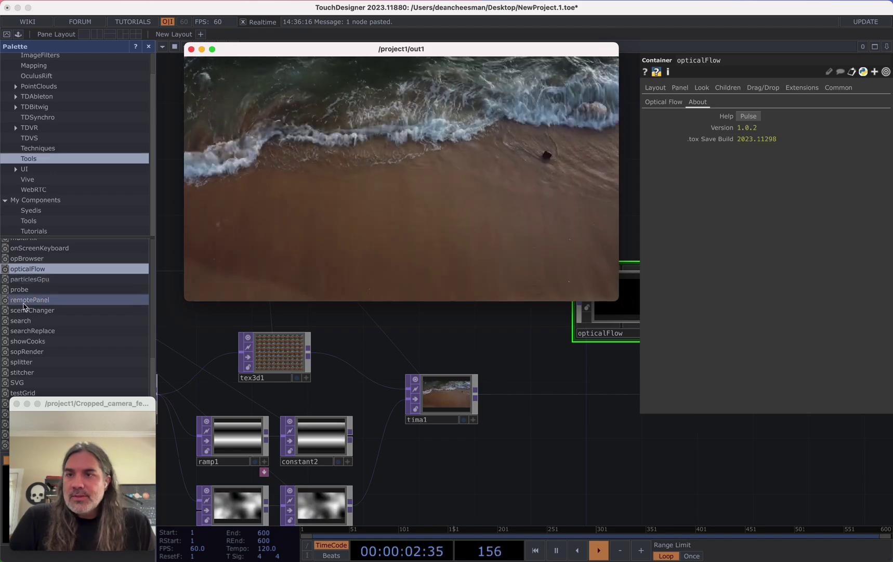
drag(468, 49, 284, 36)
drag(434, 286, 319, 211)
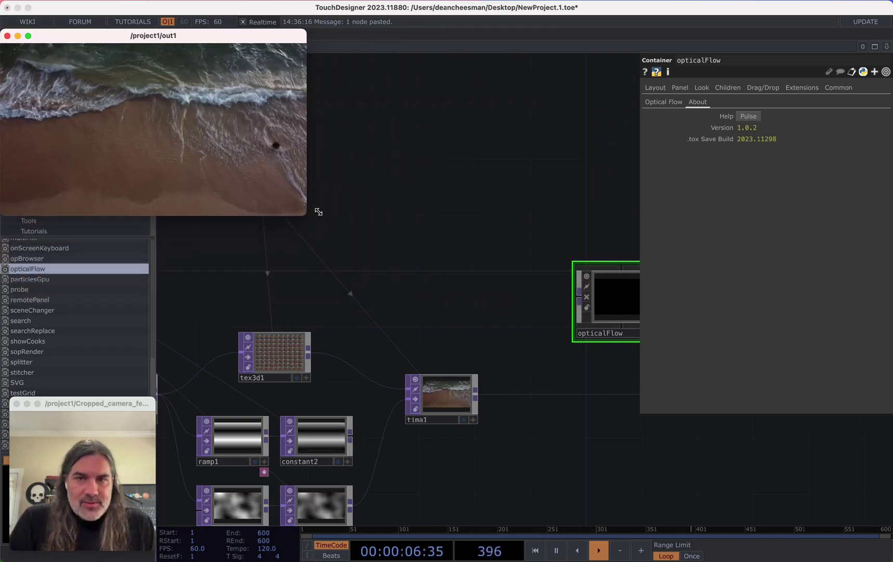
Step: Connect tima1's output to opticalFlow's input and inspect the motion image in its viewer up close
drag(501, 339, 431, 307)
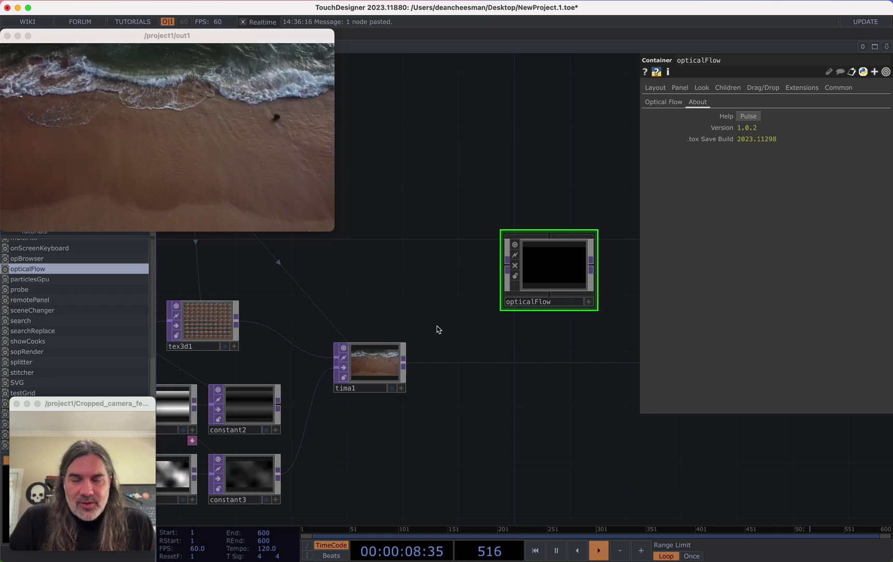
drag(506, 260, 405, 360)
scroll(553, 270, up, 10)
scroll(563, 277, down, 10)
scroll(564, 277, up, 6)
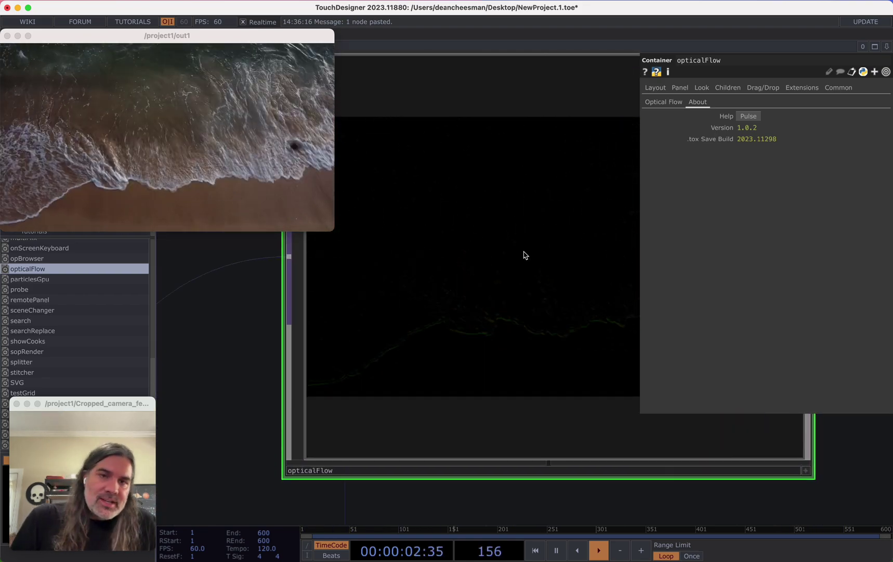
scroll(509, 240, down, 3)
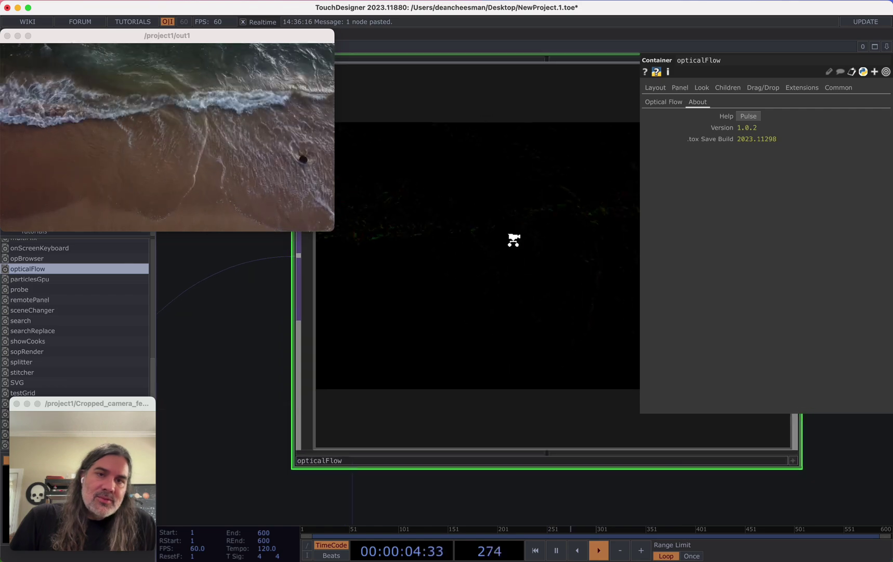
drag(263, 385, 215, 423)
scroll(314, 347, down, 1)
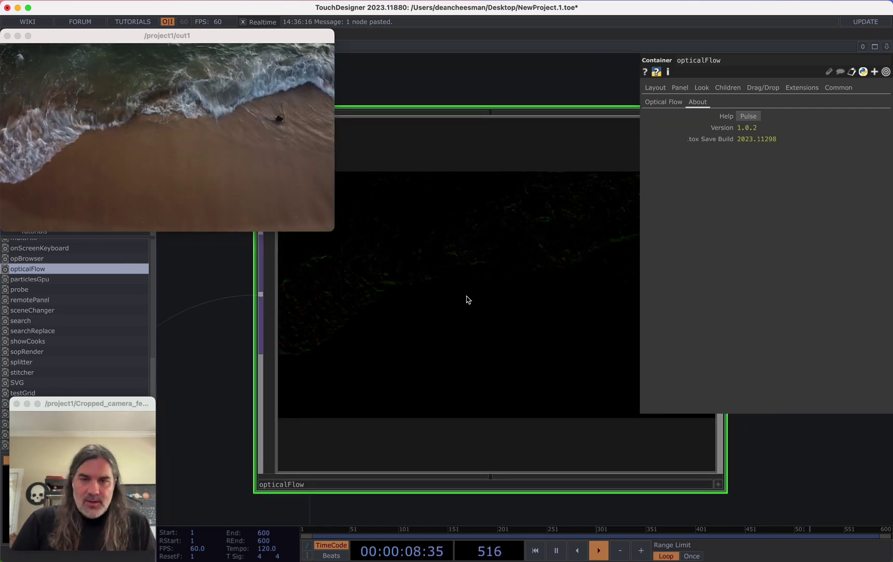
Step: Display opticalFlow's output as normalized, split RGBA channels and examine the red and green channel ranges
key(n)
drag(449, 96, 496, 202)
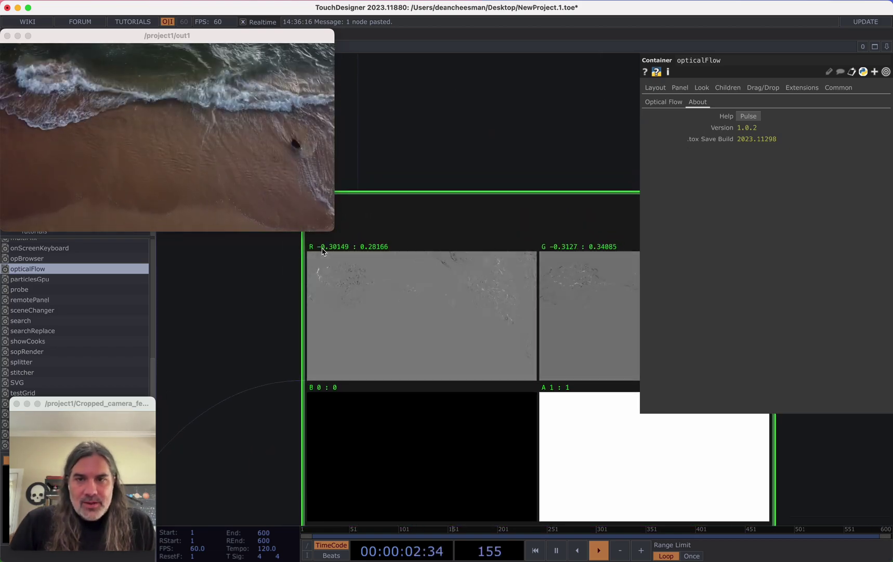
drag(534, 159, 466, 177)
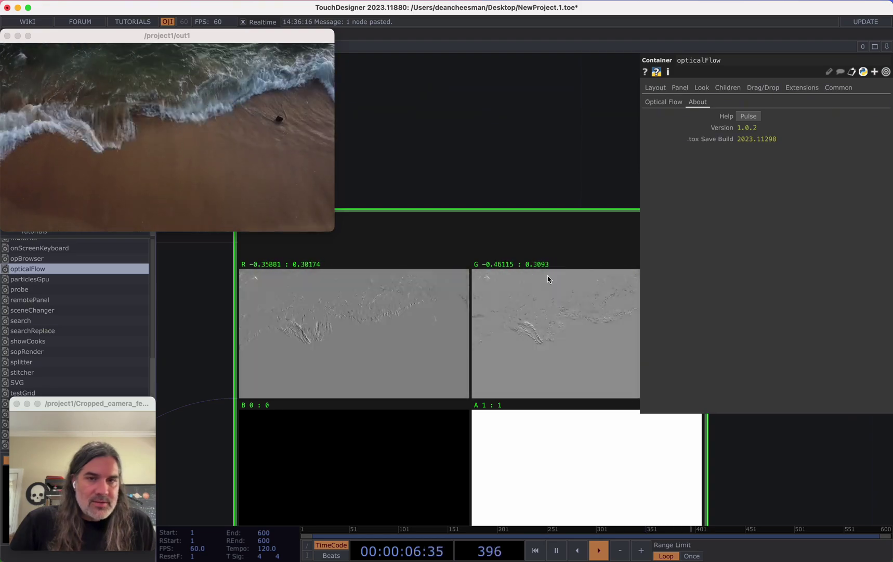
drag(474, 138, 586, 190)
scroll(474, 147, down, 5)
click(727, 496)
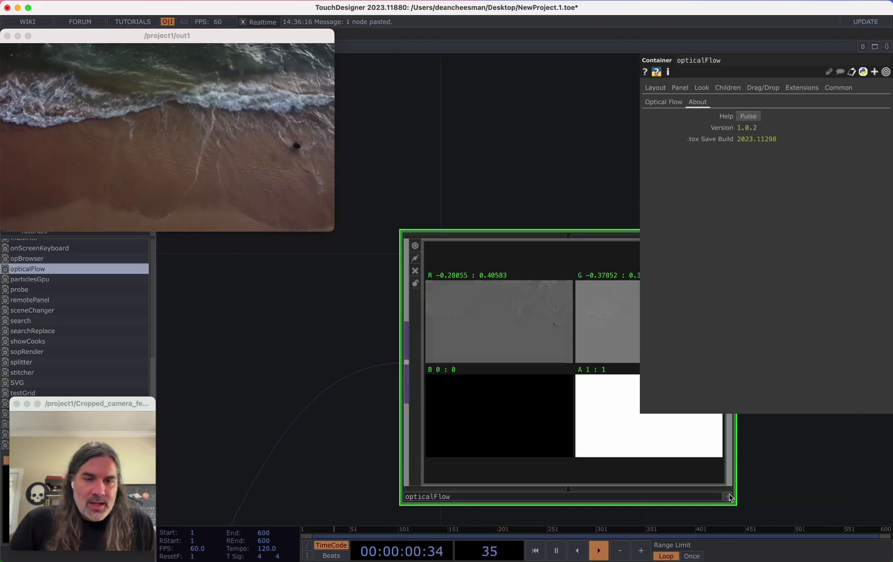
click(728, 496)
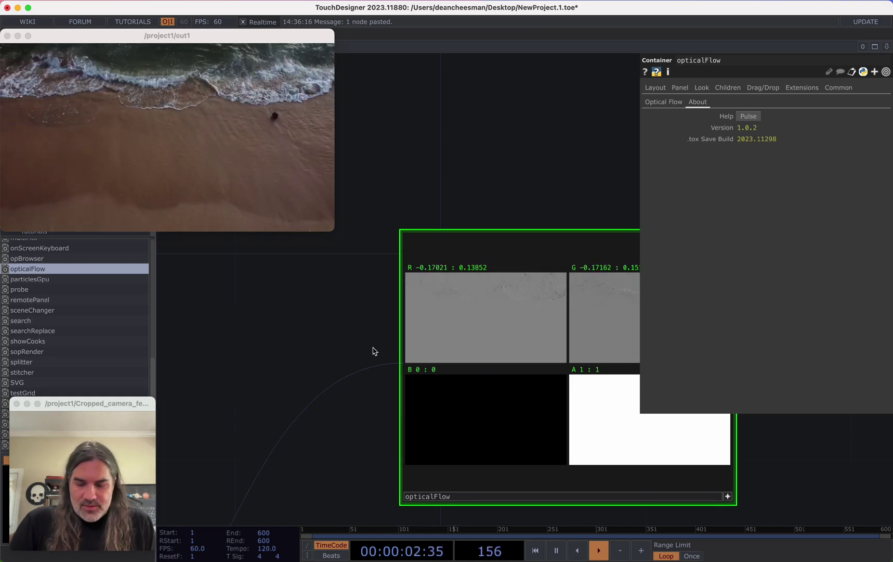
Step: Return opticalFlow's viewer from the normalized split channels to its plain combined image
key(a)
key(a)
key(s)
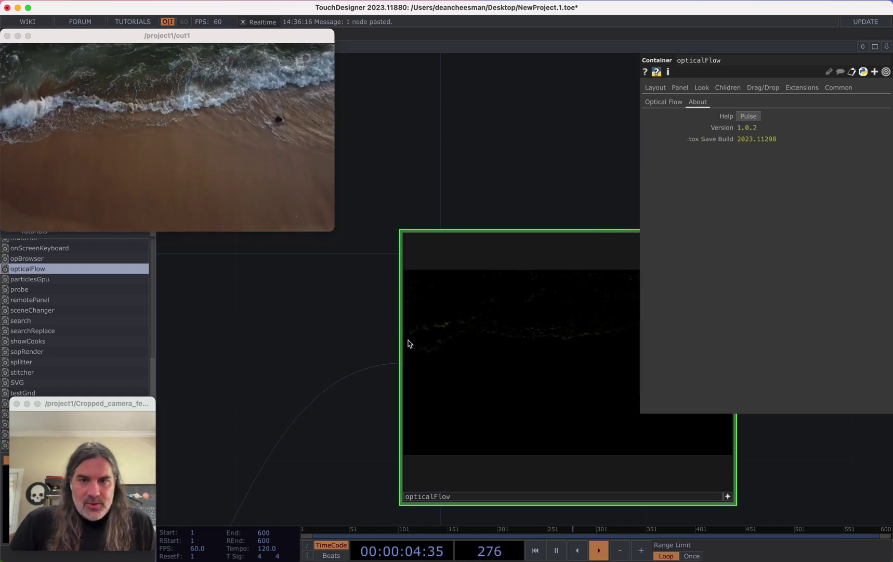
drag(319, 331, 337, 280)
scroll(337, 279, down, 5)
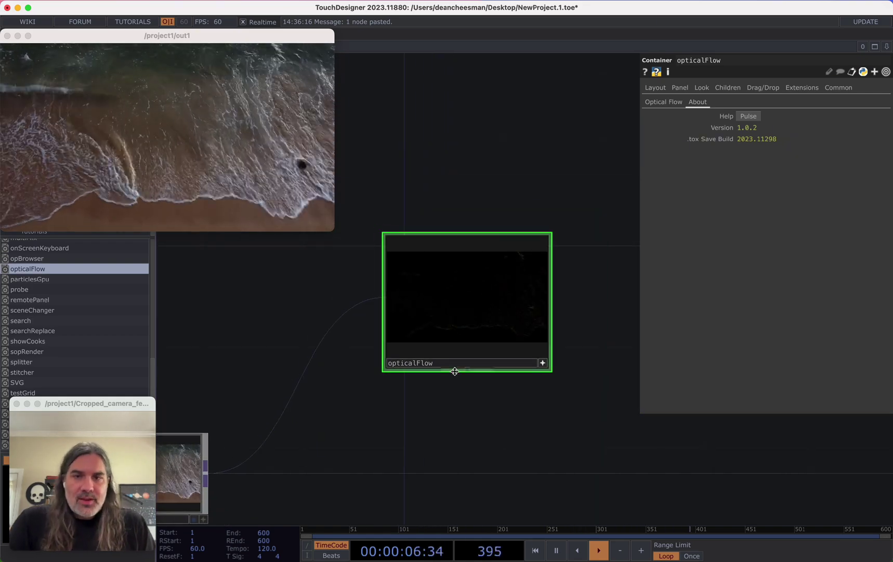
Step: Examine opticalFlow's motion image up close and compare it with the waves in the out1 video
drag(472, 365, 490, 333)
drag(421, 381, 489, 433)
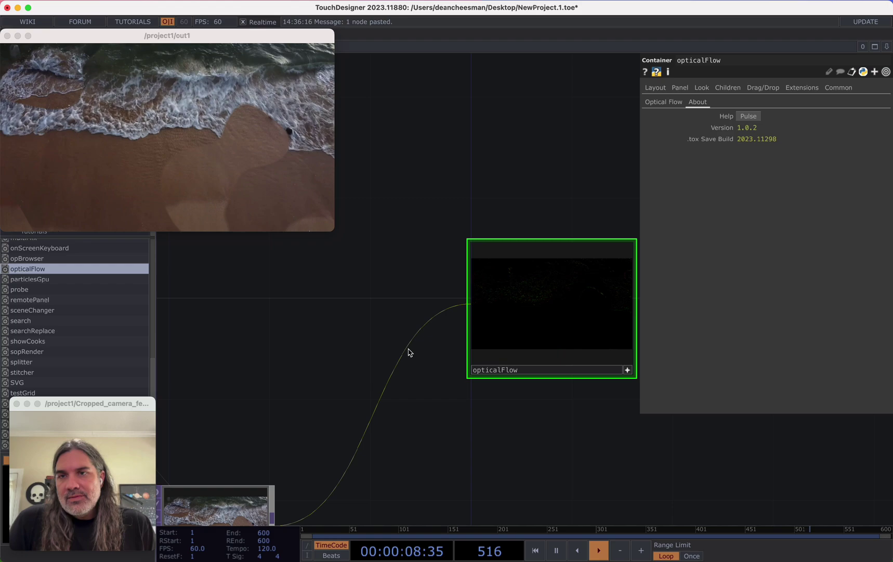
right_click(408, 353)
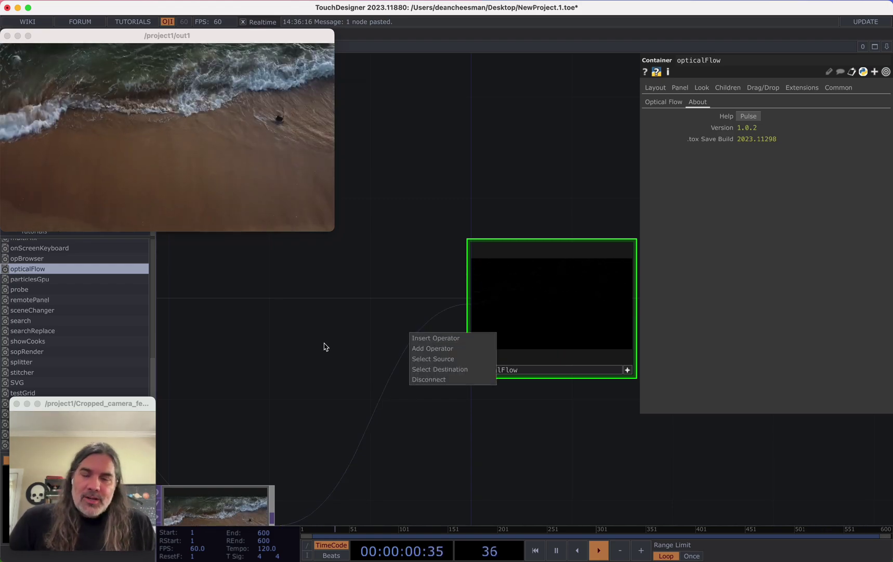
click(358, 347)
scroll(606, 314, up, 10)
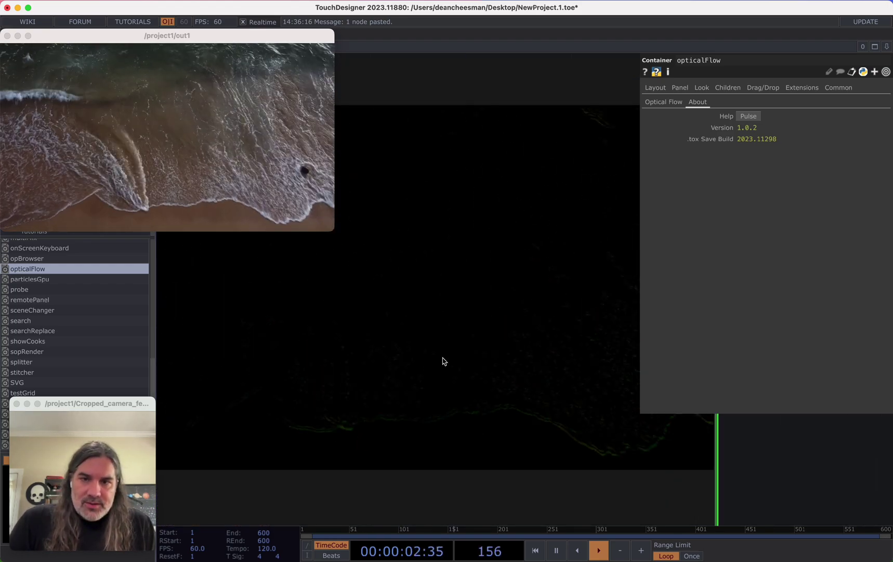
scroll(519, 354, down, 1)
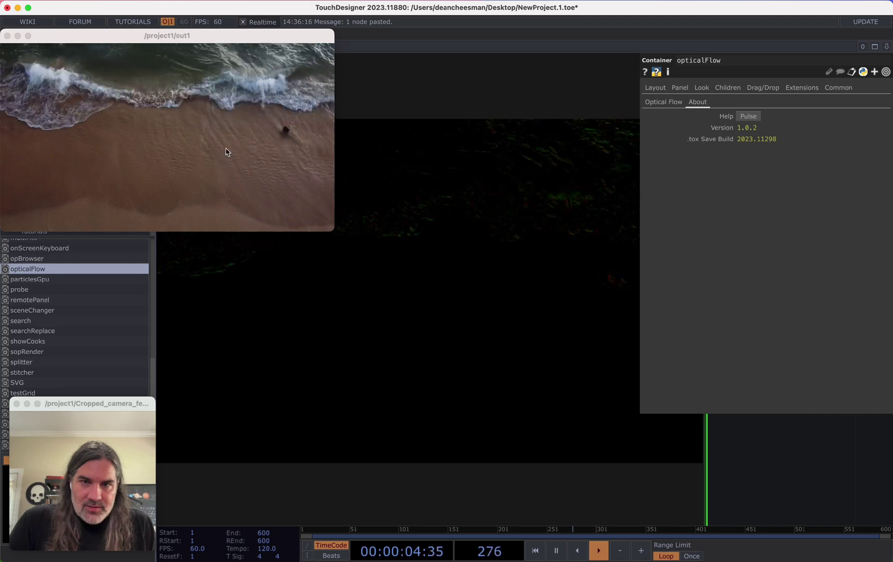
scroll(518, 280, down, 6)
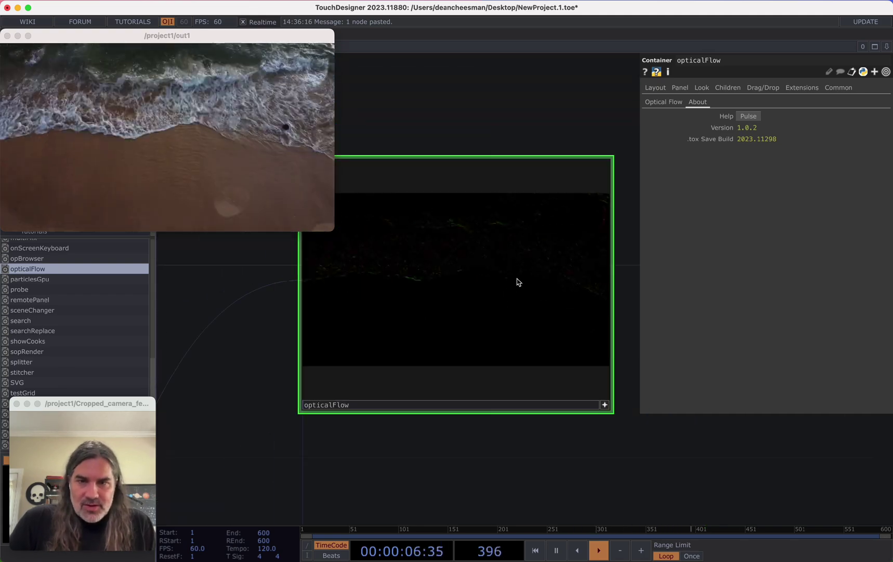
Step: Insert a Resolution TOP on the wire between tima1 and opticalFlow
drag(370, 466, 549, 459)
scroll(548, 459, down, 2)
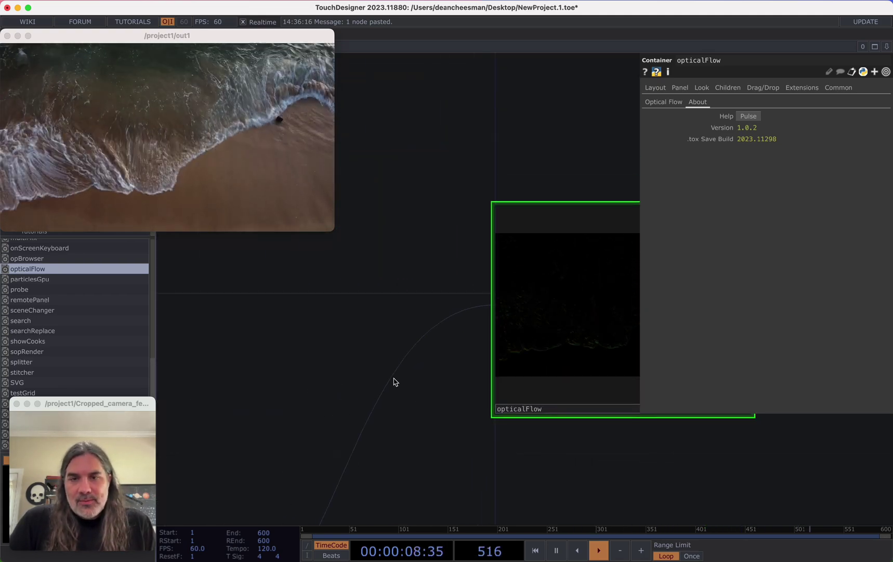
right_click(395, 382)
click(401, 374)
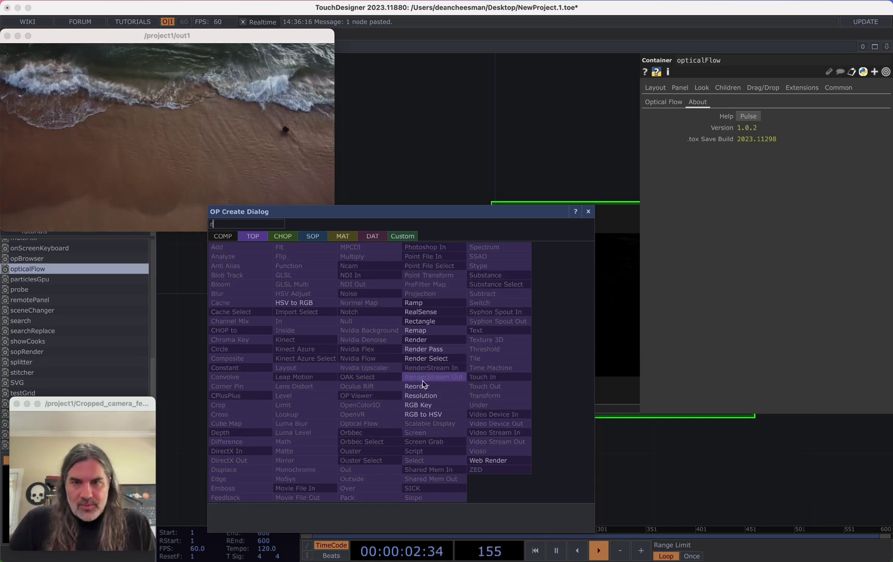
click(420, 395)
click(331, 361)
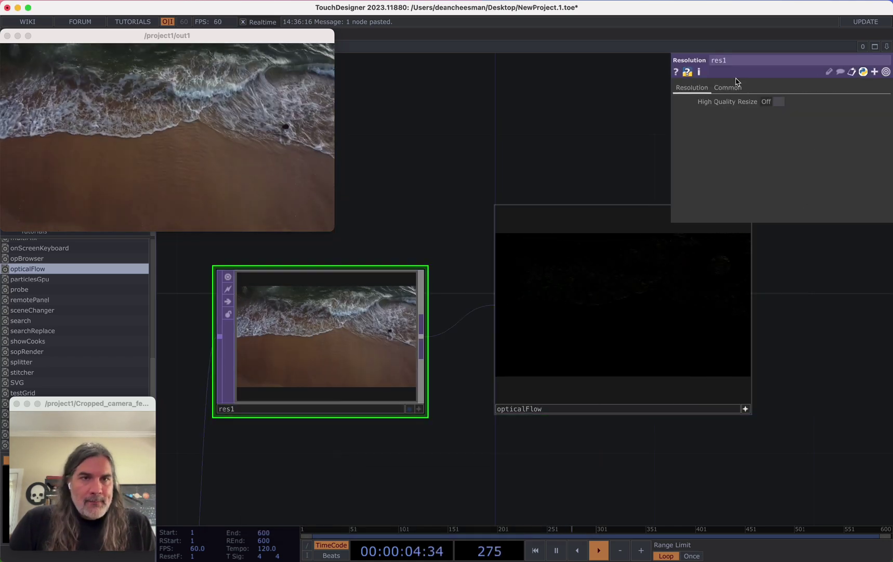
Step: Set res1's output resolution to Eighth and check the motion image in opticalFlow up close
click(731, 87)
click(784, 101)
click(780, 114)
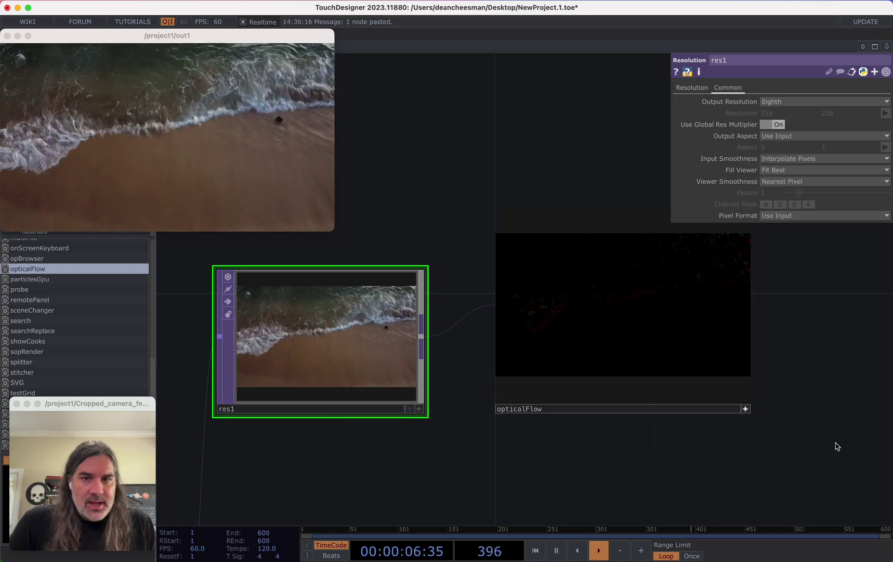
drag(892, 416, 639, 417)
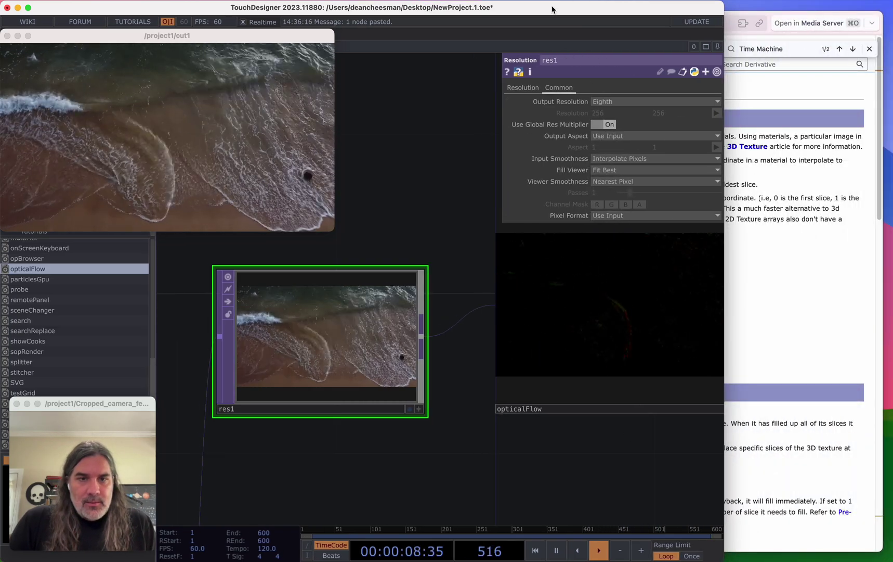
double_click(553, 10)
scroll(576, 363, up, 5)
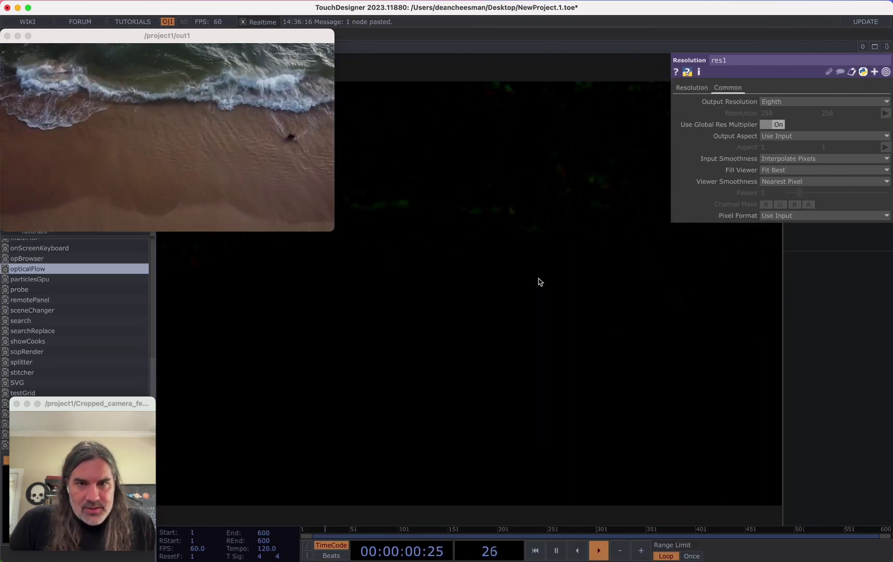
Step: Add a Resolution TOP after opticalFlow and set its output resolution to 8X
scroll(541, 280, down, 5)
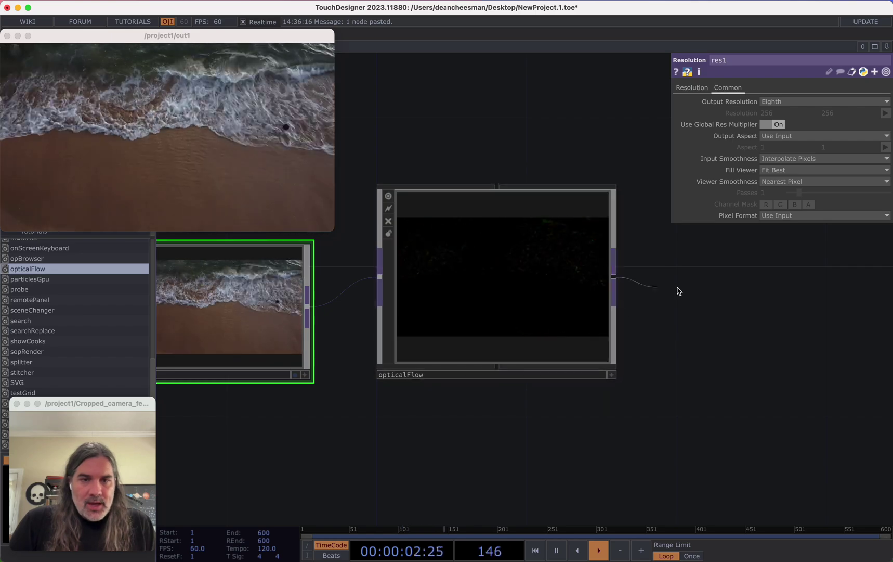
click(659, 291)
text(re)
click(717, 315)
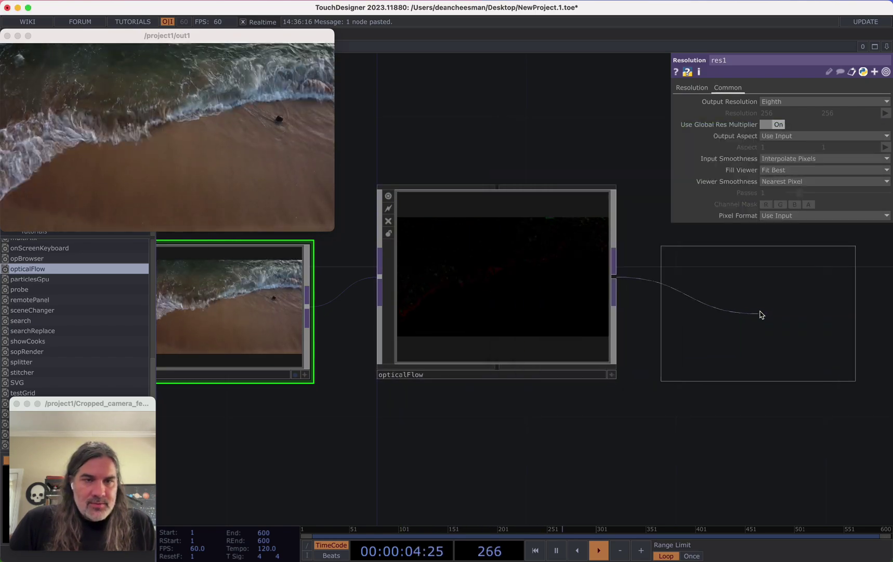
click(728, 313)
scroll(514, 413, right, 4)
click(799, 104)
click(785, 175)
scroll(638, 319, up, 3)
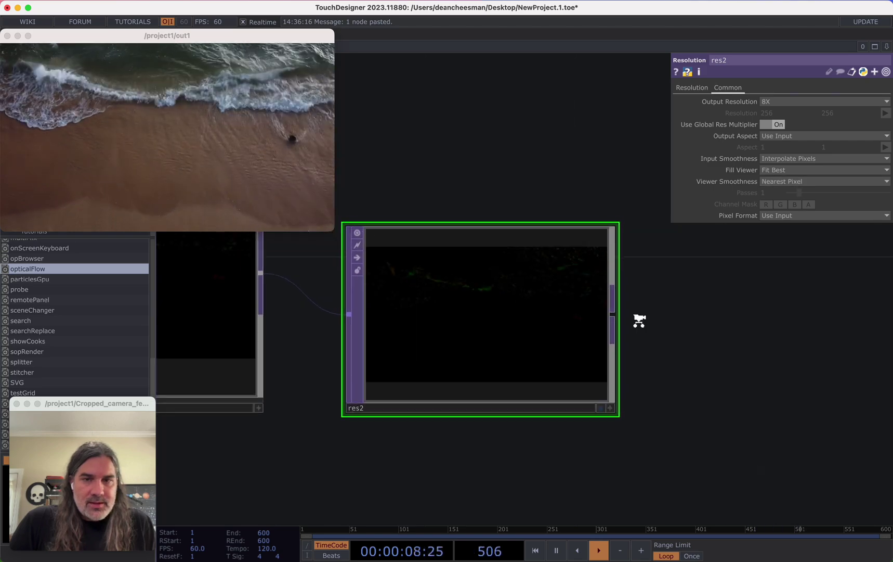
Step: Add a Limit TOP fed by res2's output
scroll(682, 323, down, 6)
drag(652, 322, 458, 347)
scroll(472, 333, up, 3)
click(510, 334)
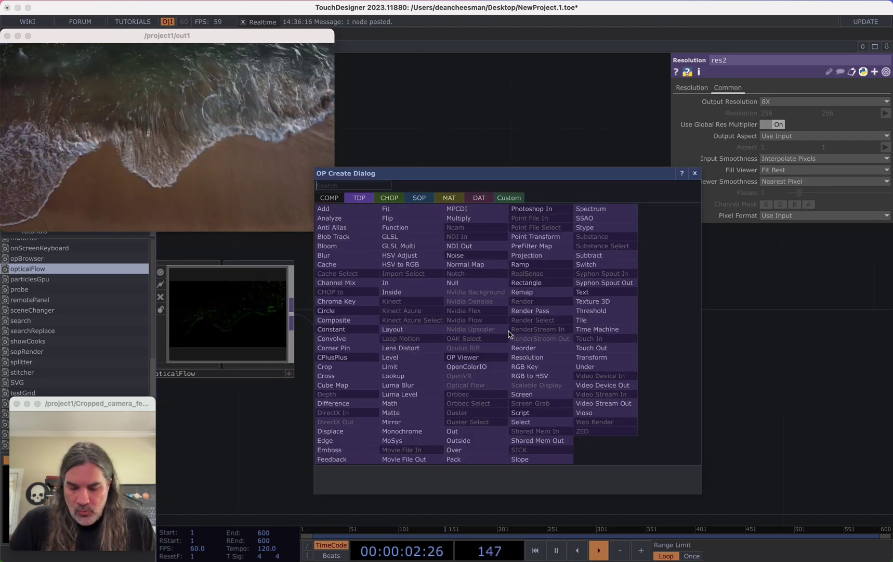
click(405, 369)
click(531, 345)
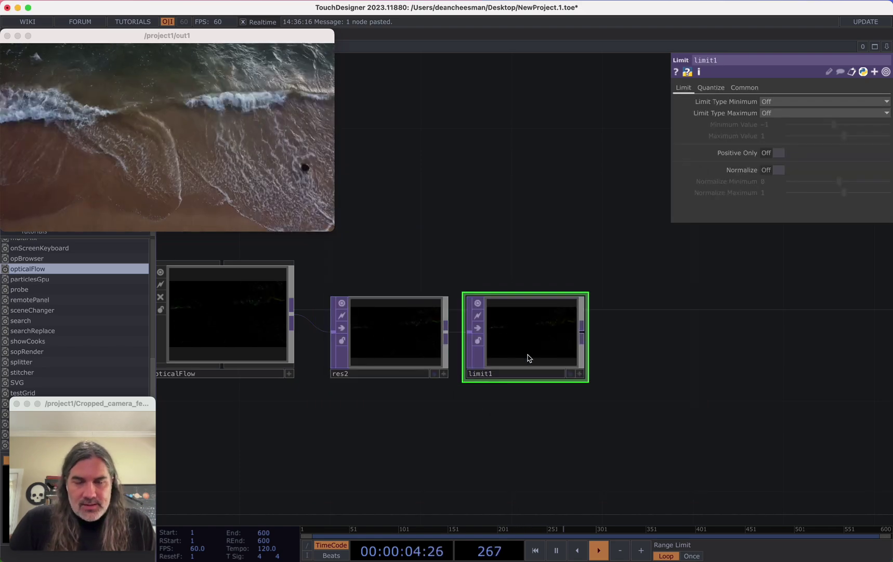
Step: Turn on Positive Only for limit1 and compare its image with res2's
scroll(530, 345, up, 5)
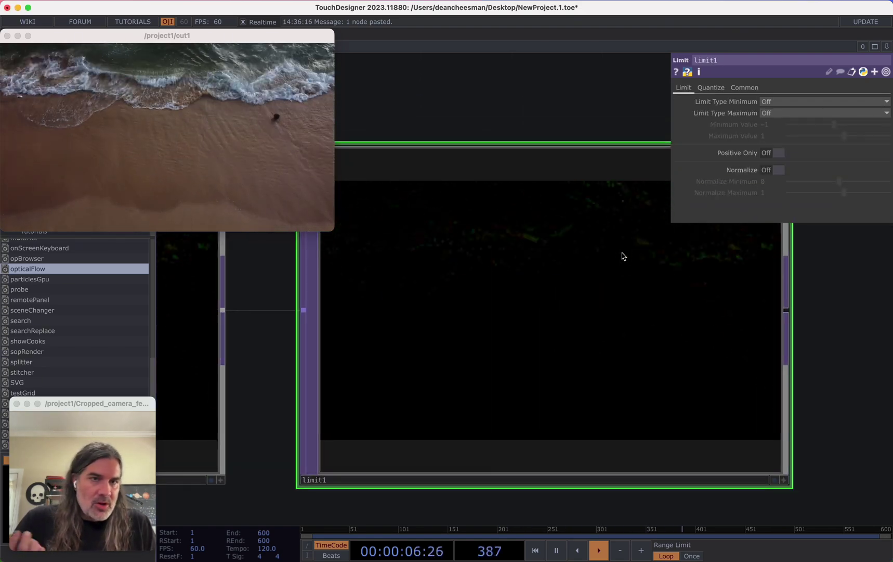
click(772, 153)
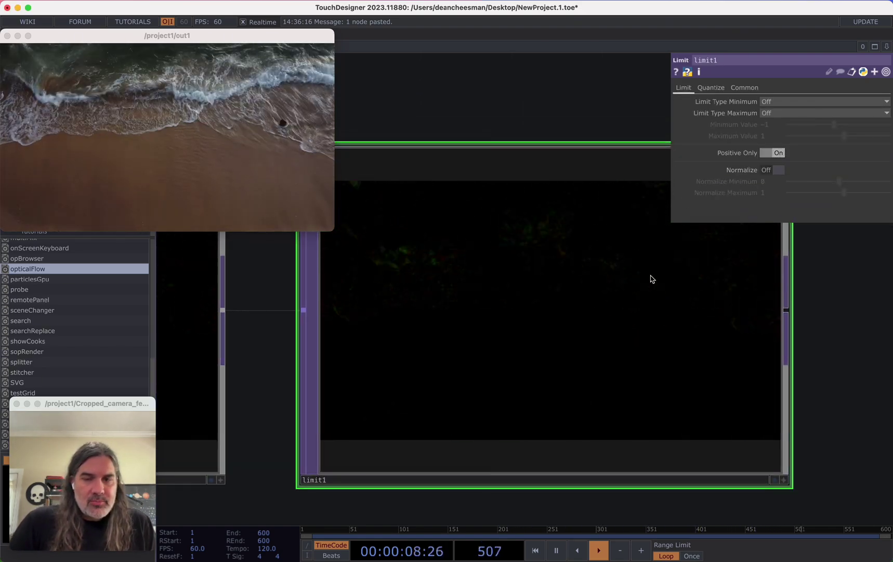
scroll(626, 281, down, 4)
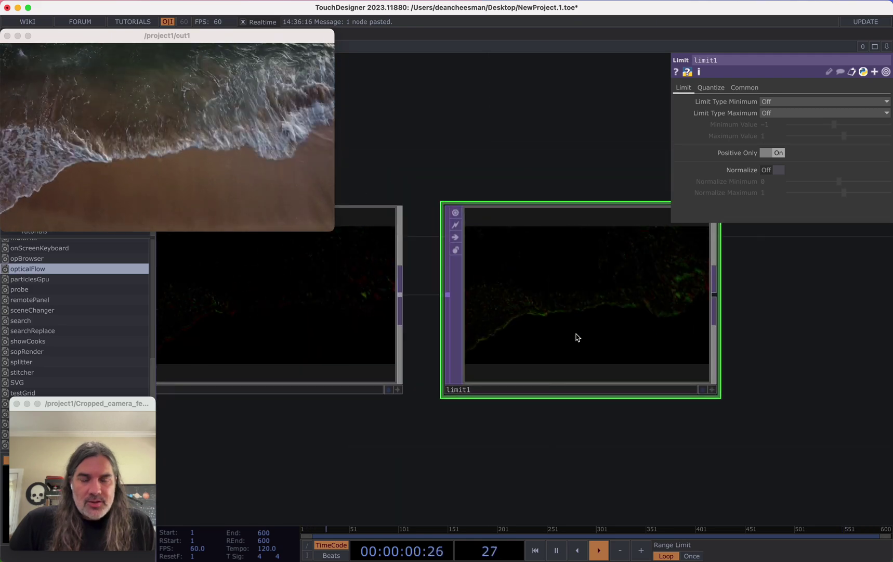
scroll(581, 315, up, 5)
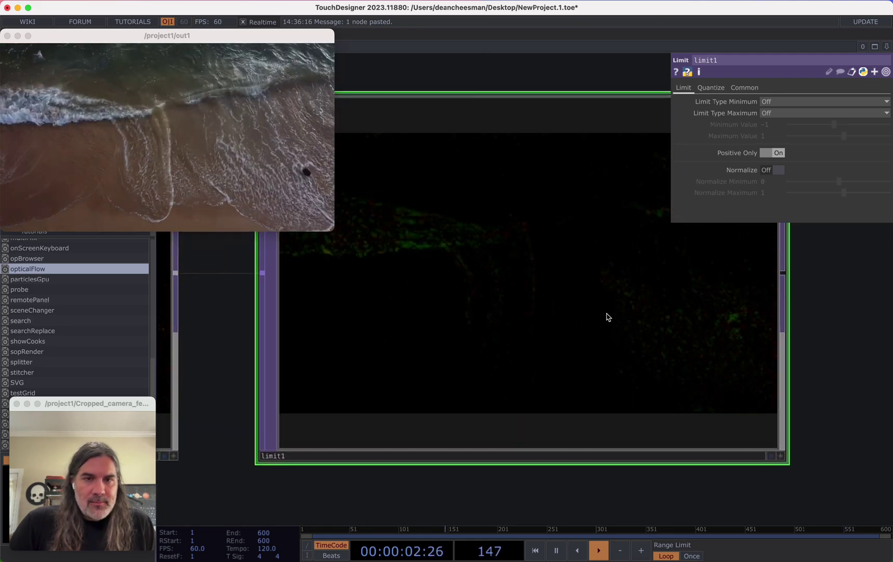
Step: Examine limit1's red and green channel ranges in a normalized split view, and restore its plain combined image
key(a)
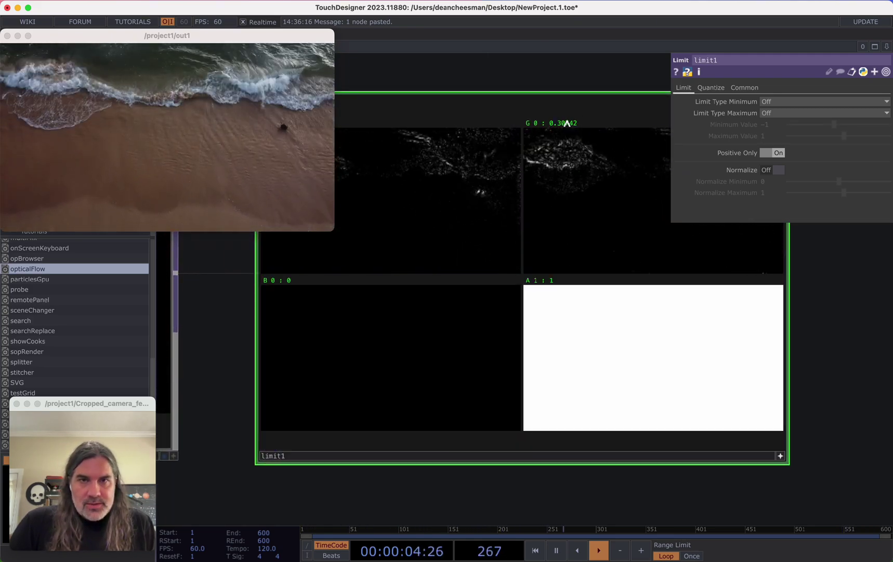
drag(488, 76, 533, 178)
scroll(519, 198, down, 1)
scroll(518, 198, down, 1)
scroll(558, 279, down, 2)
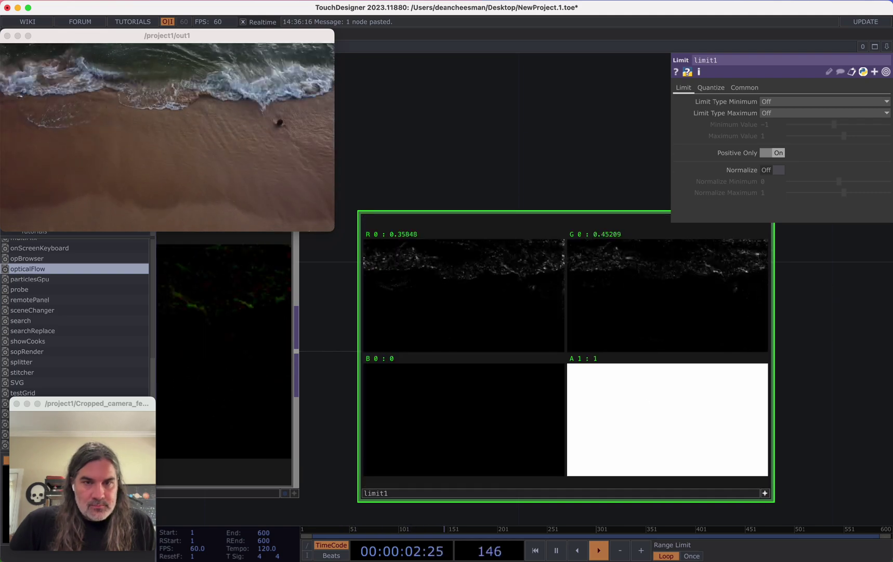
click(767, 493)
scroll(607, 309, down, 4)
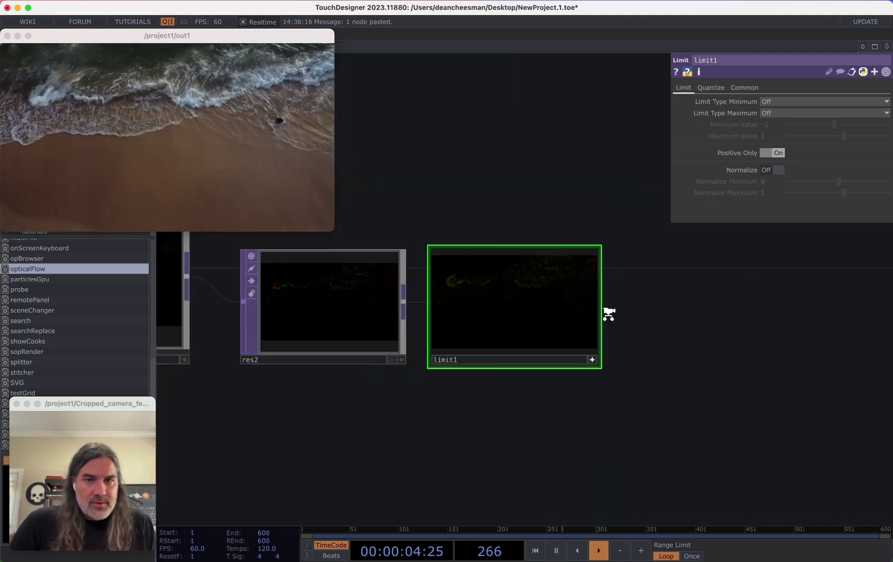
Step: Add a Threshold TOP fed by limit1's output
scroll(620, 316, up, 5)
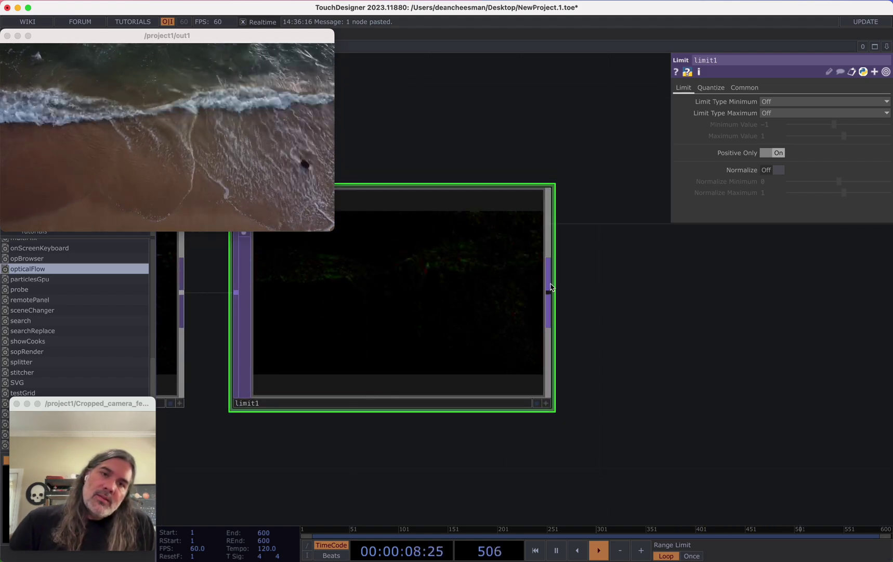
click(668, 289)
text(th)
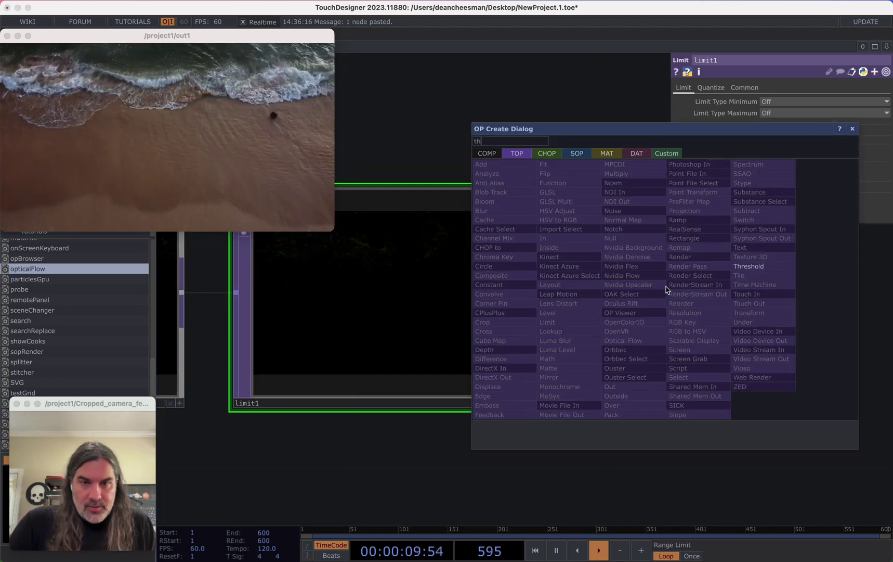
click(769, 269)
Step: Set thresh1's threshold to about 0.067 while checking the isolated motion areas up close
click(820, 134)
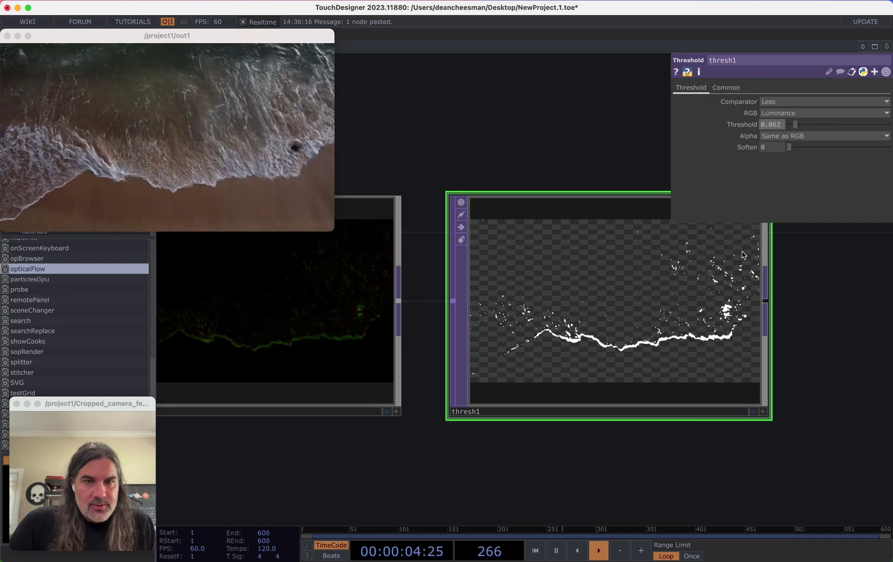
scroll(658, 300, up, 5)
scroll(658, 301, down, 2)
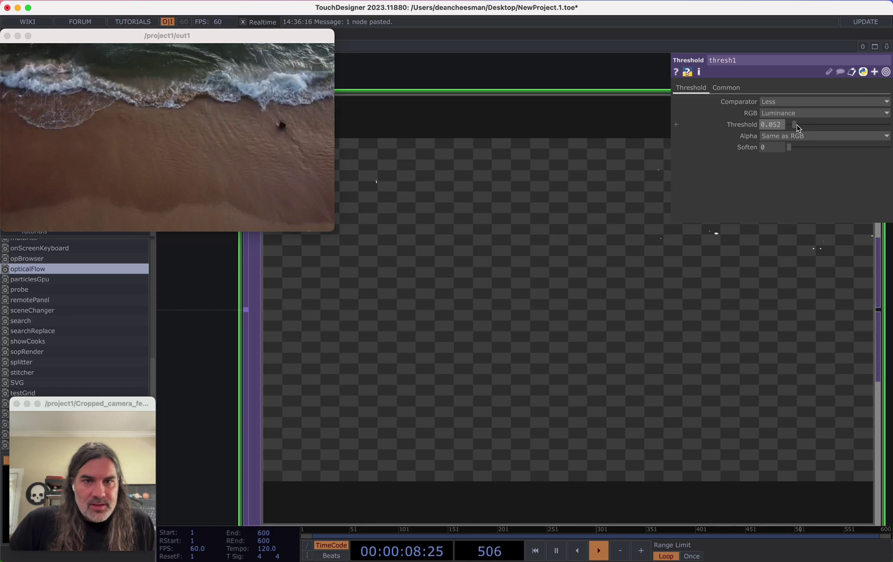
drag(798, 128, 800, 128)
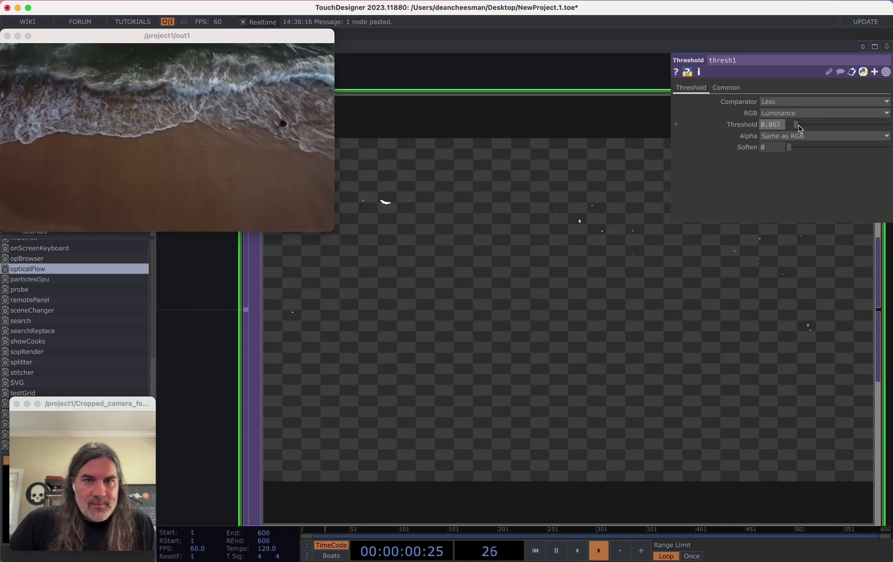
scroll(634, 255, down, 3)
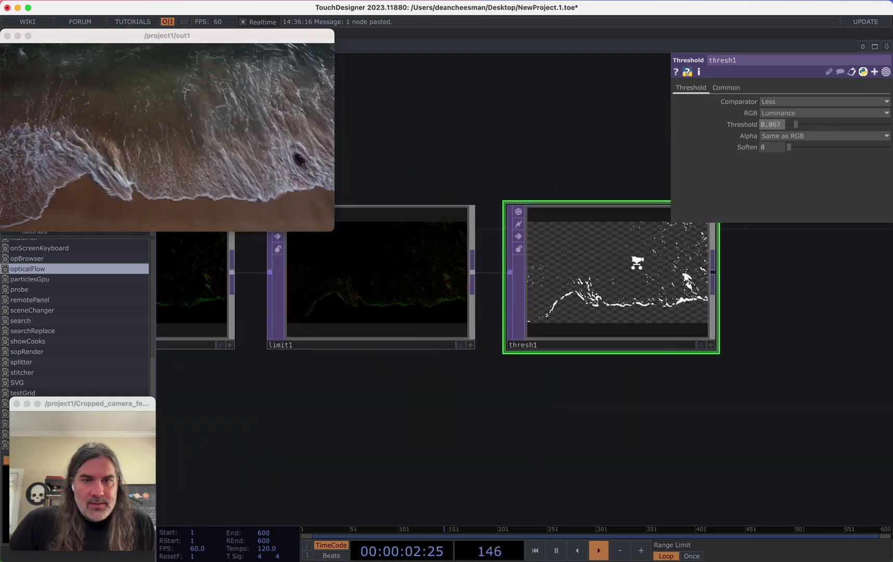
Step: Shift res2, limit1 and thresh1 together away from opticalFlow to make room for another node
drag(582, 311, 721, 311)
scroll(529, 375, down, 5)
drag(439, 337, 469, 332)
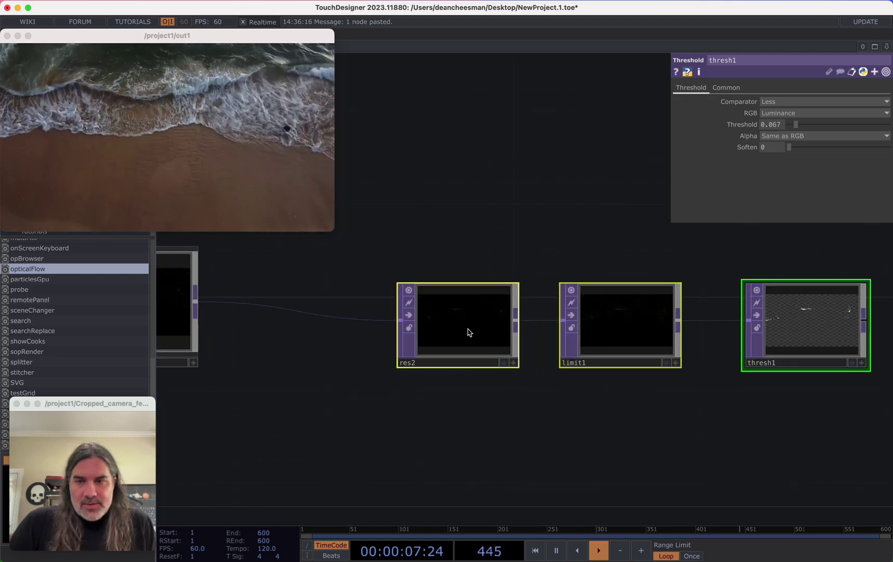
Step: Insert a Blur TOP on the wire between opticalFlow and res2 and check the result in thresh1
right_click(306, 317)
click(318, 302)
text(blu)
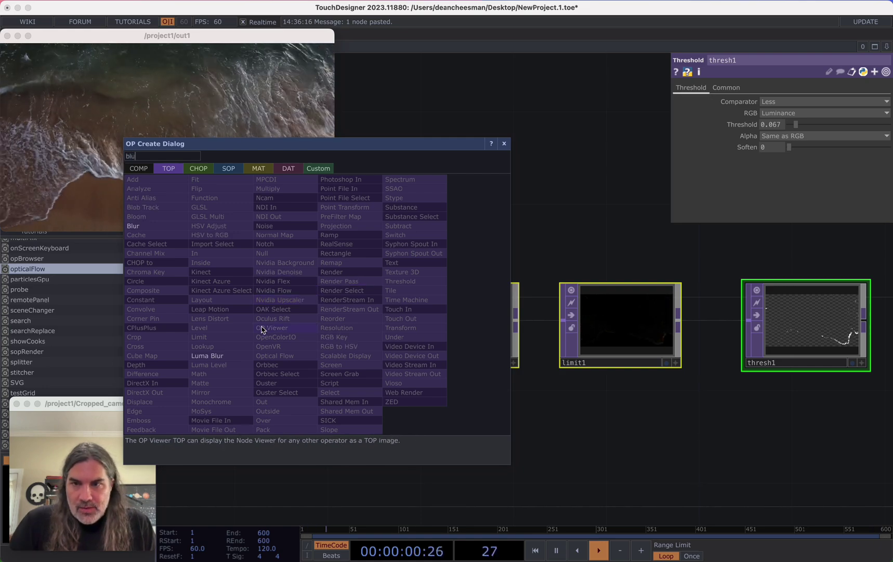
click(135, 226)
click(319, 334)
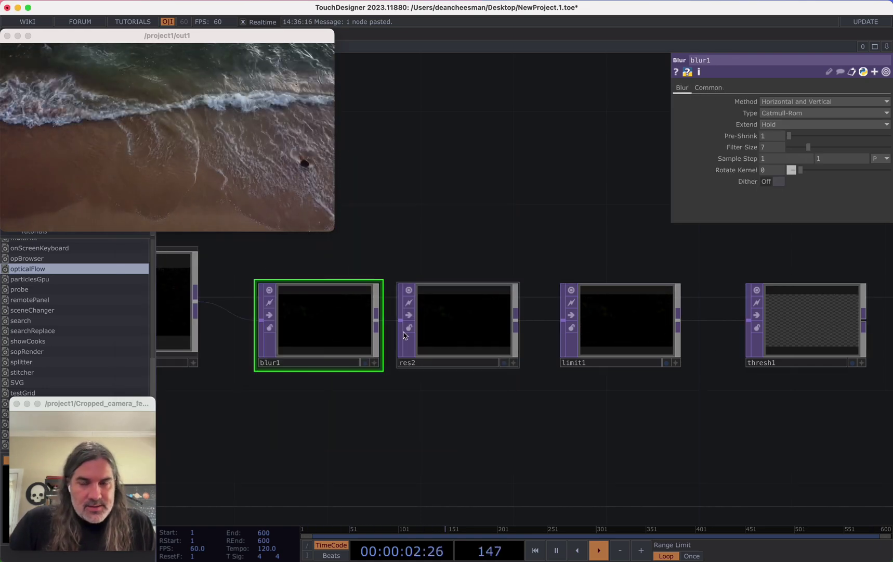
scroll(871, 335, up, 6)
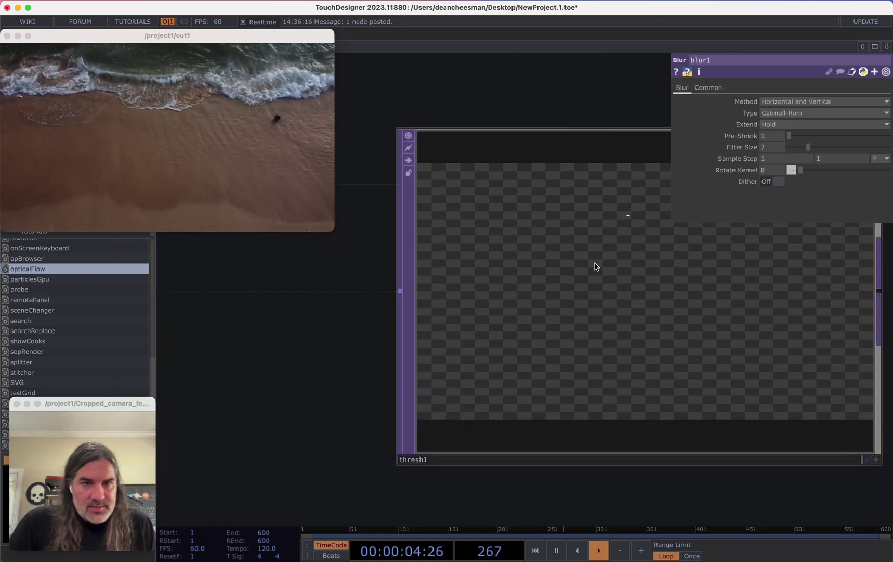
Step: Set blur1's filter size to 5 while checking the motion areas in thresh1
drag(567, 108, 491, 165)
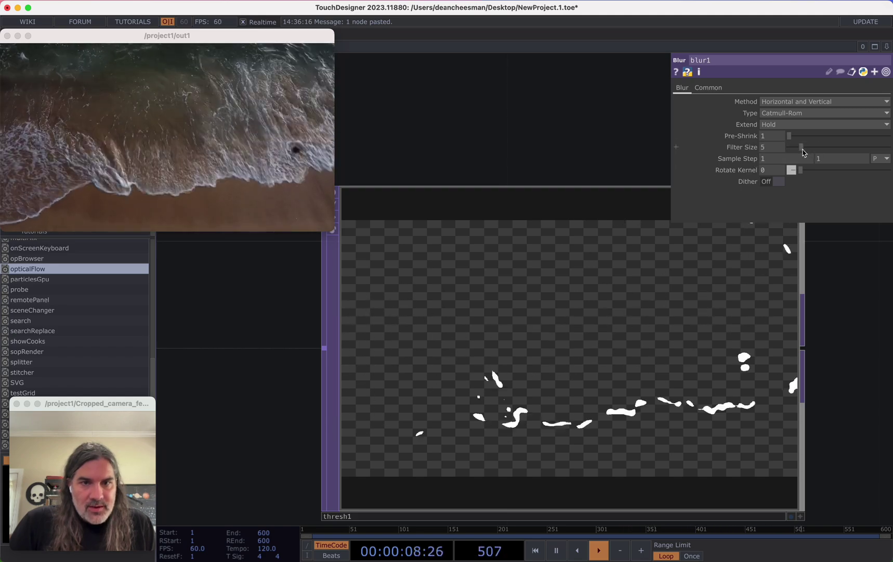
scroll(658, 336, down, 6)
drag(743, 351, 607, 344)
scroll(525, 306, up, 4)
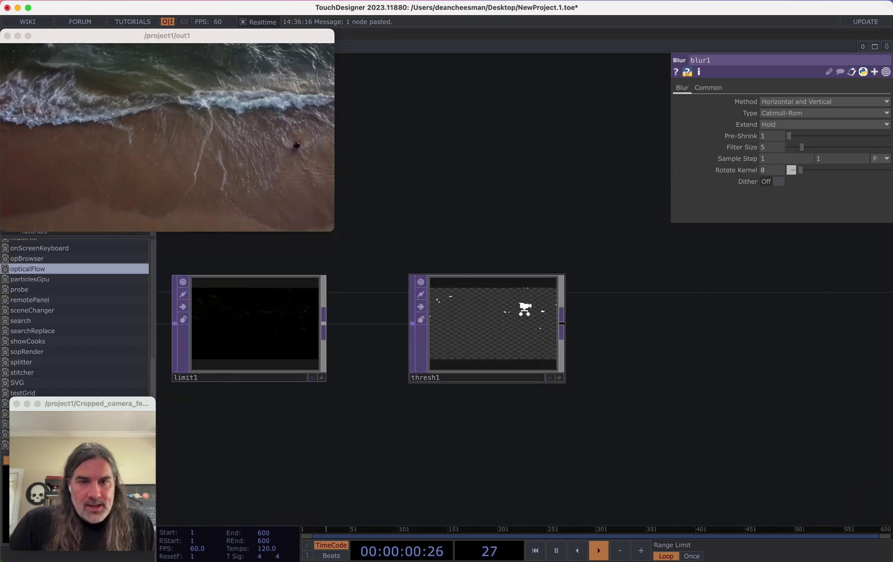
Step: Add a Bloom TOP fed by thresh1's output
drag(556, 325, 514, 332)
click(534, 333)
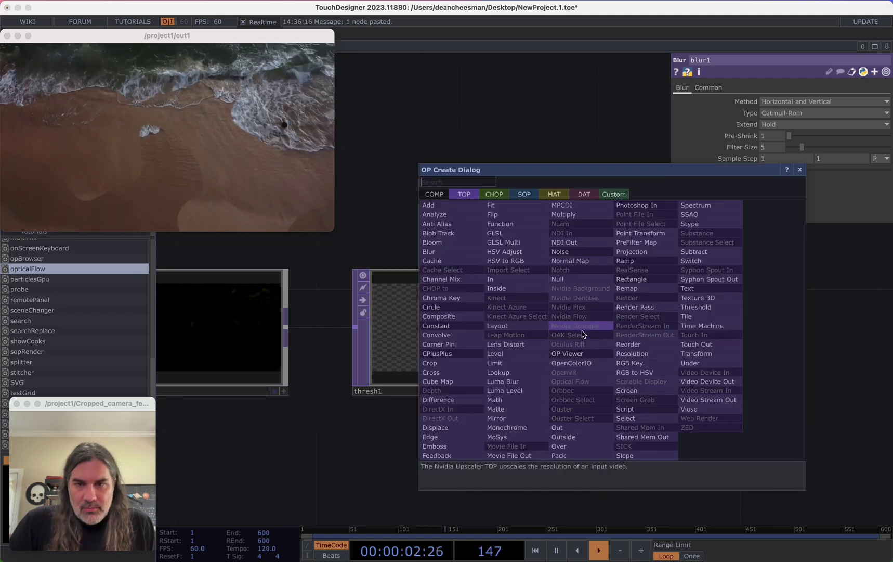
text(b)
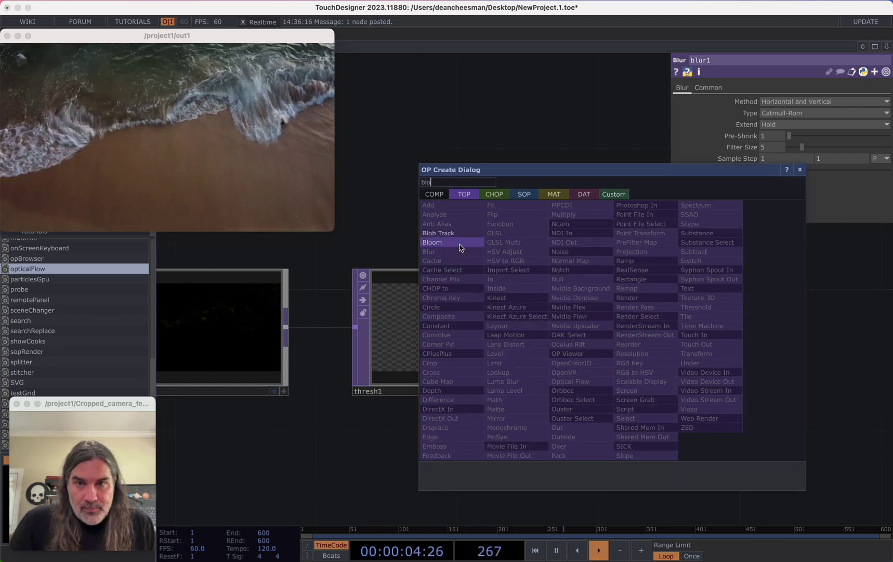
text(lo)
click(459, 242)
click(626, 323)
drag(626, 323, 682, 339)
Step: Set bloom1 to output only the bloom and raise its bloom intensity to 2.16
scroll(694, 343, up, 3)
scroll(693, 344, up, 1)
click(794, 222)
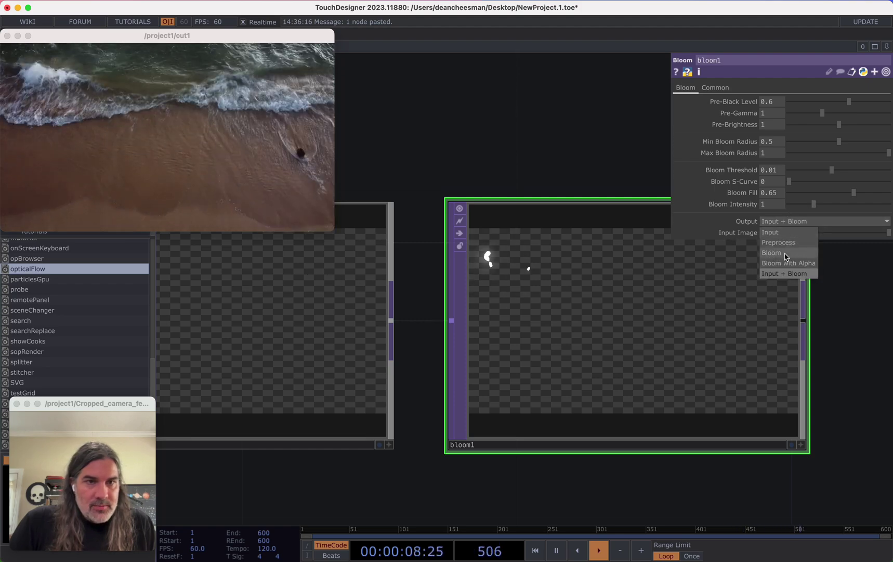
click(785, 253)
scroll(858, 312, right, 3)
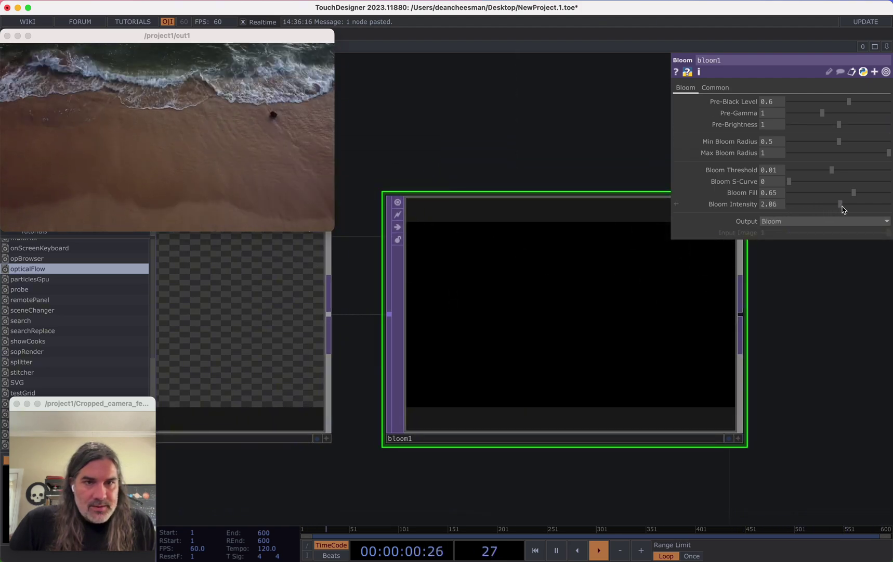
drag(842, 207, 845, 207)
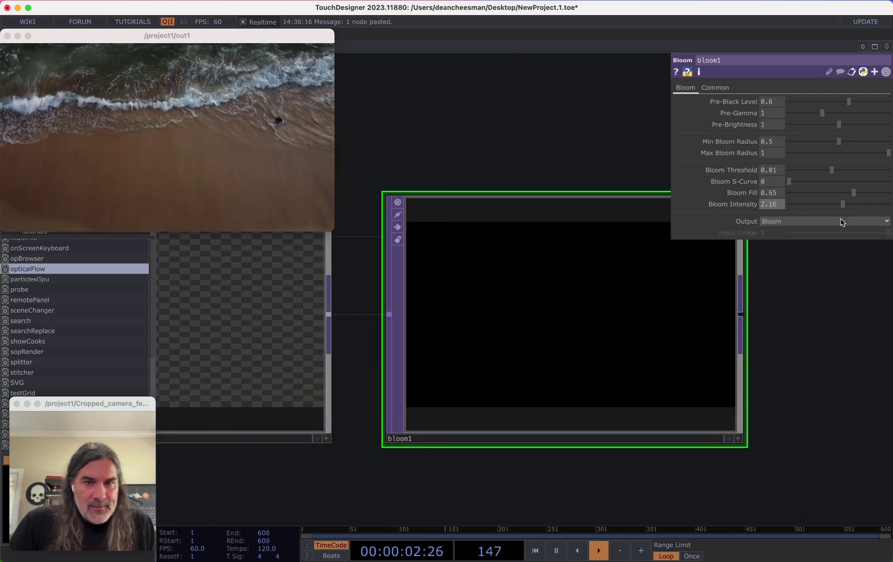
Step: Move out1 farther along the network to make room for a compositing node before it
scroll(808, 343, down, 5)
drag(818, 383, 613, 339)
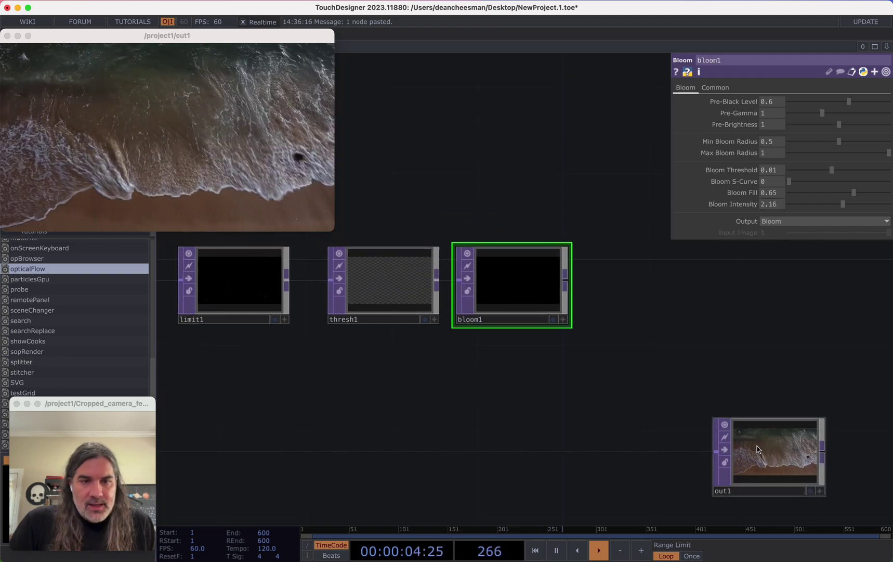
drag(756, 451, 820, 451)
Step: Add an Add TOP fed by bloom1's output and place it beside the main video chain
drag(583, 286, 496, 274)
click(480, 275)
key(Tab)
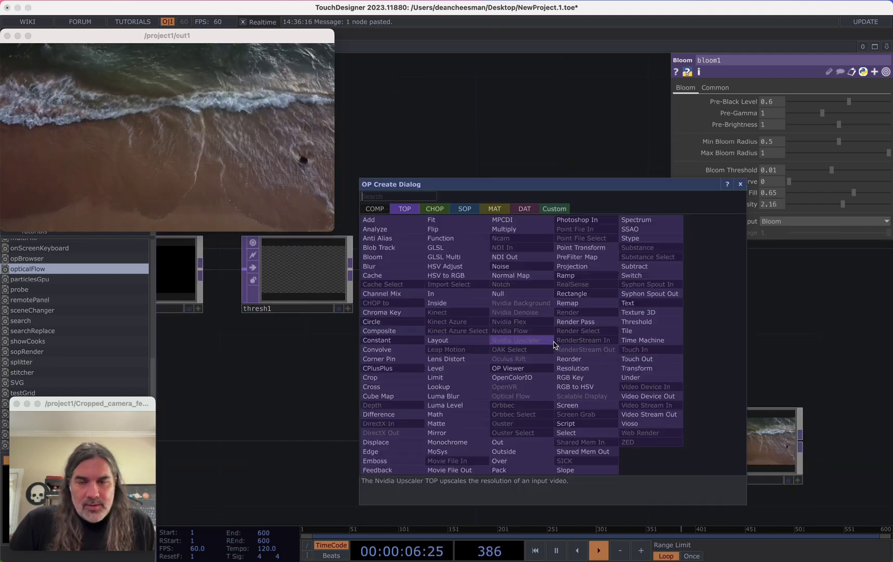
text(ad)
key(Return)
click(564, 409)
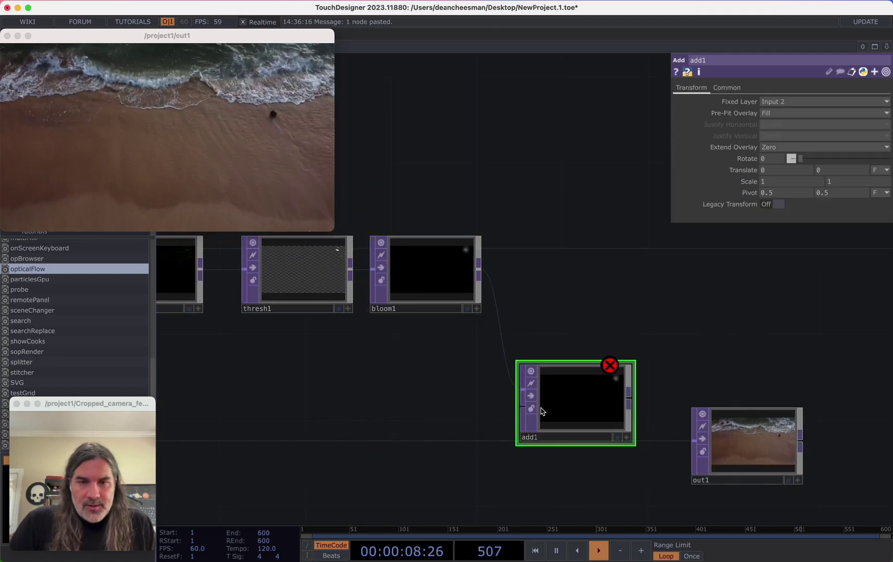
Step: Wire the main video chain into add1's second input and feed add1's output into out1
click(478, 441)
drag(622, 395, 600, 375)
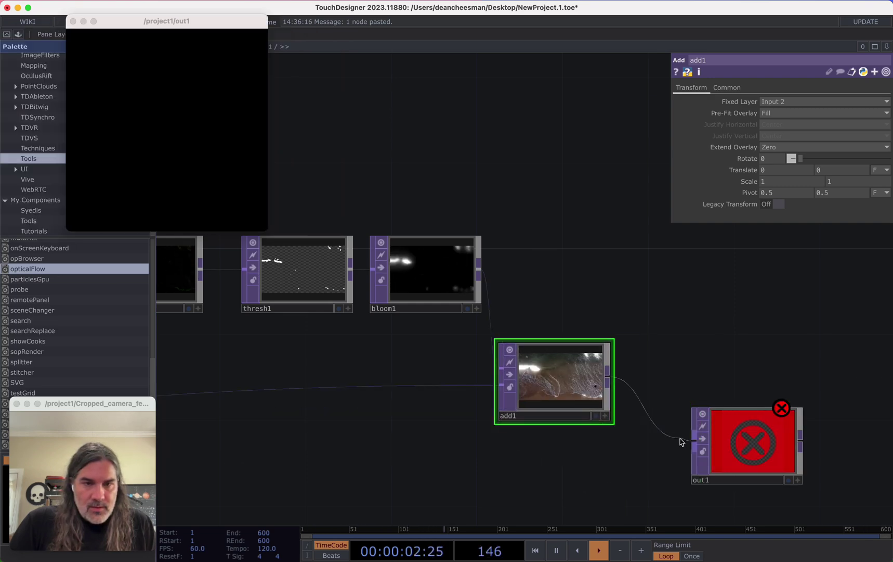
click(679, 441)
Step: Enlarge the floating out1 viewer and move it clear of the operator parameters
drag(283, 188, 731, 440)
drag(403, 59, 332, 35)
Step: Lower thresh1's threshold to 0.041 while watching the glow in the out1 viewer
drag(748, 324, 817, 335)
scroll(827, 338, down, 3)
drag(657, 417, 481, 319)
drag(585, 405, 676, 425)
drag(596, 439, 725, 499)
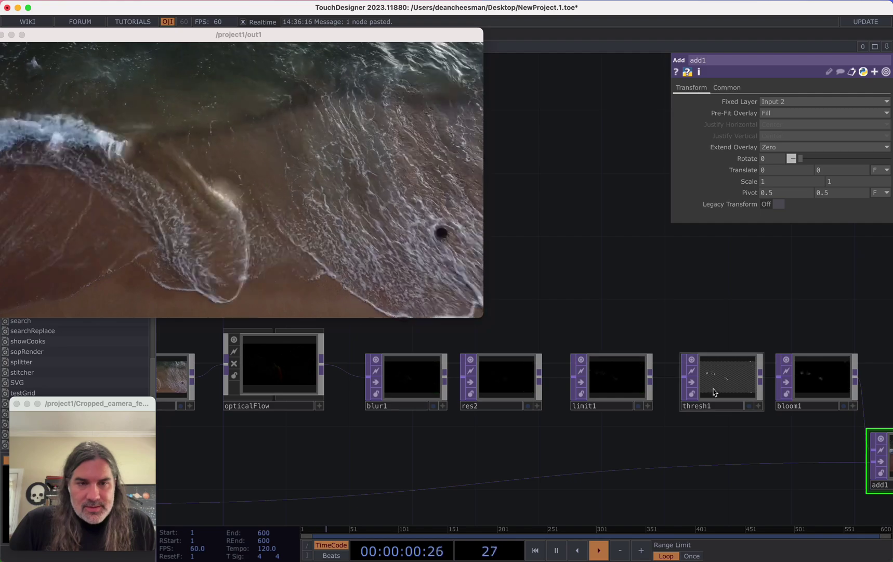
click(722, 379)
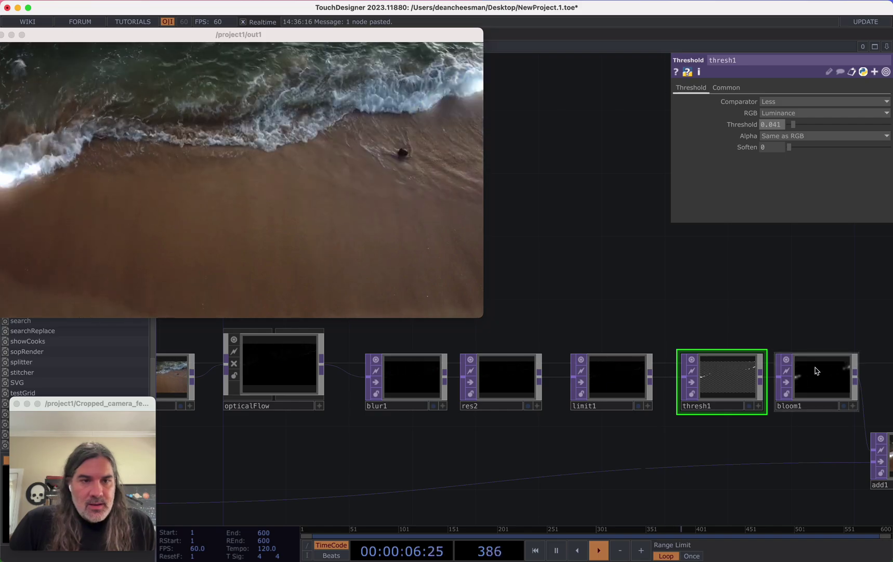
Step: Shift out1 and add1 away from bloom1 to make room for another node between them
drag(673, 331, 529, 323)
drag(668, 416, 628, 415)
drag(720, 443, 719, 459)
drag(709, 356, 533, 353)
drag(679, 488, 790, 473)
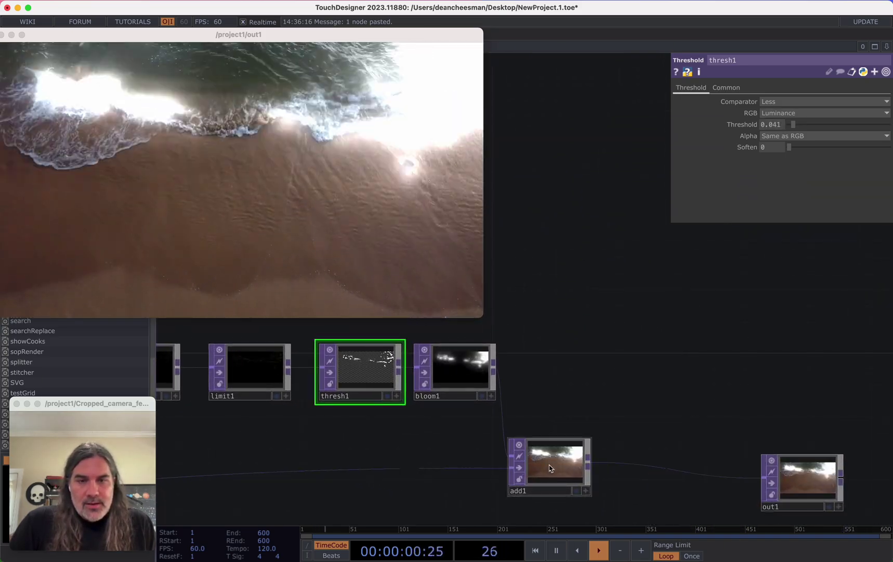
drag(551, 469, 645, 468)
Step: Insert a Constant TOP on the wire between bloom1 and add1
right_click(531, 385)
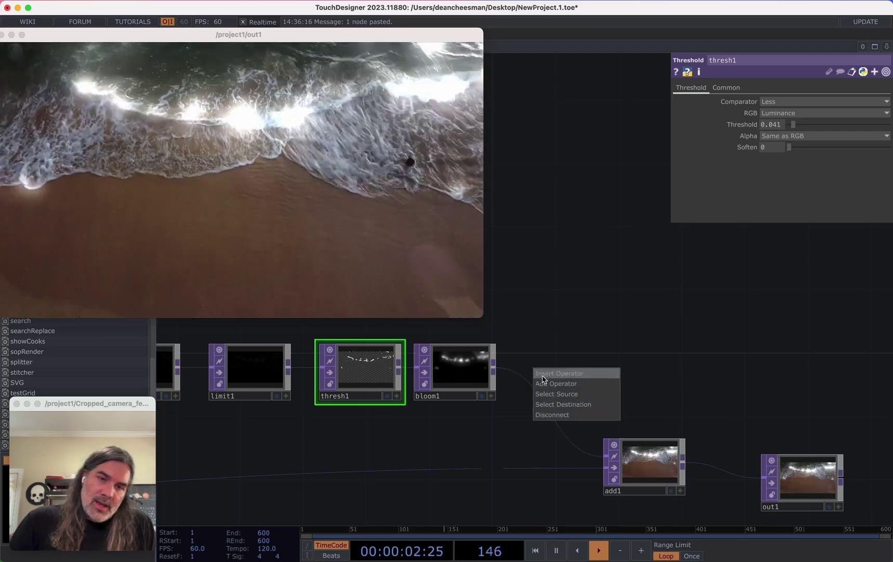
click(551, 373)
text(c)
click(372, 372)
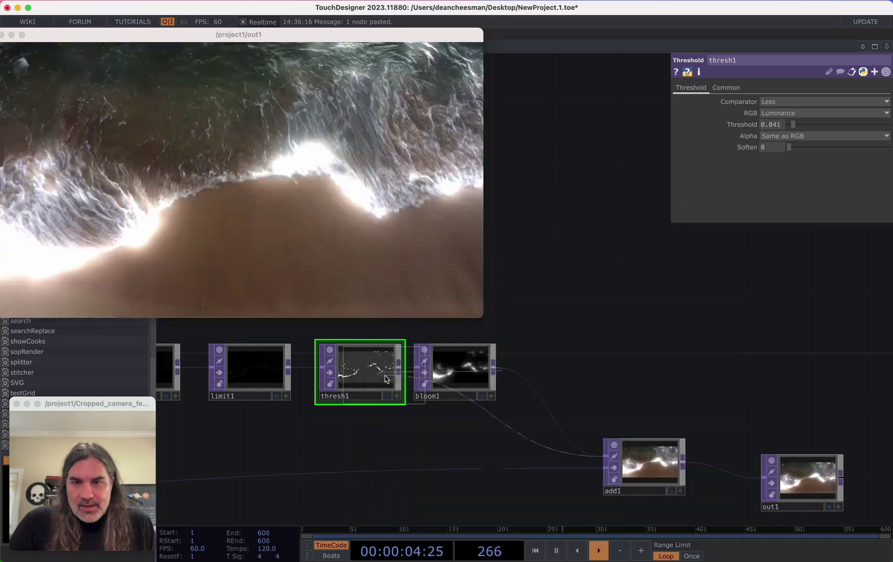
click(539, 370)
Step: Try several tints such as pale yellow and pink as constant4's color, and restore it to white
click(784, 100)
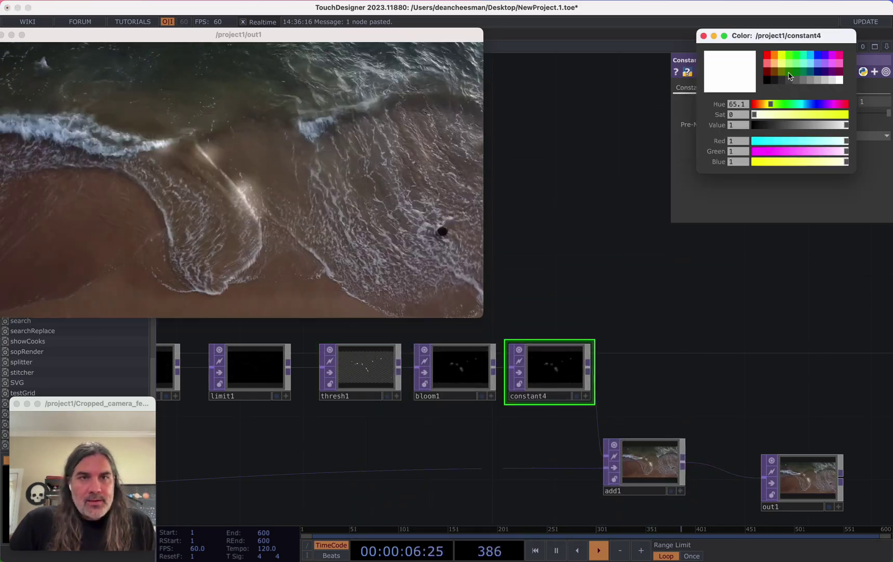
click(783, 67)
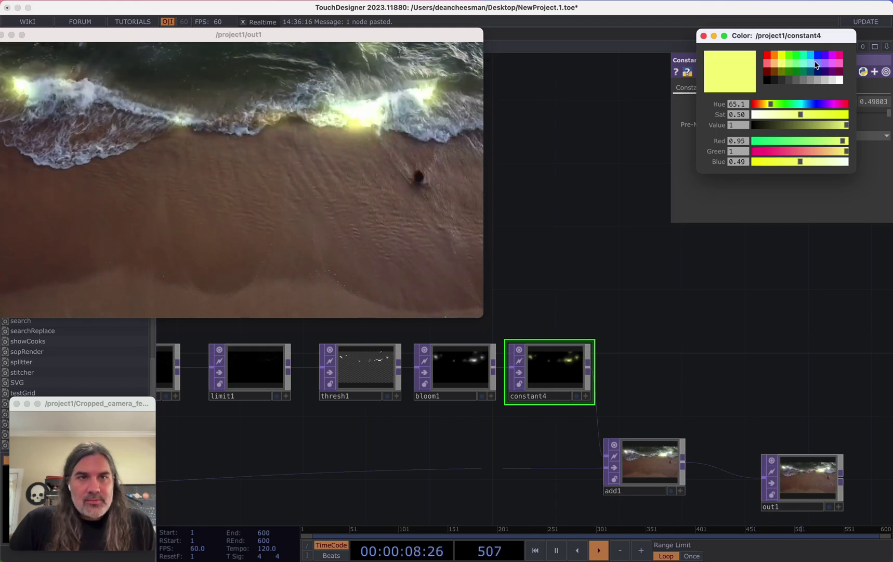
click(813, 65)
click(805, 63)
click(841, 66)
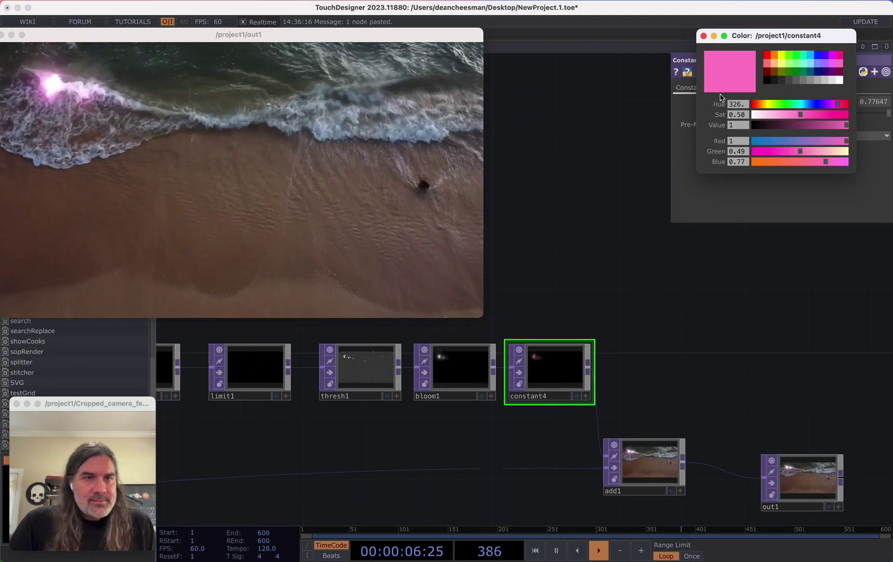
click(840, 82)
click(704, 36)
Step: Feed the 8688826_hd_1080_1920_25fps clip into the video node and resize the out1 viewer to review the glow
drag(612, 290, 751, 302)
scroll(751, 301, down, 10)
scroll(700, 312, up, 10)
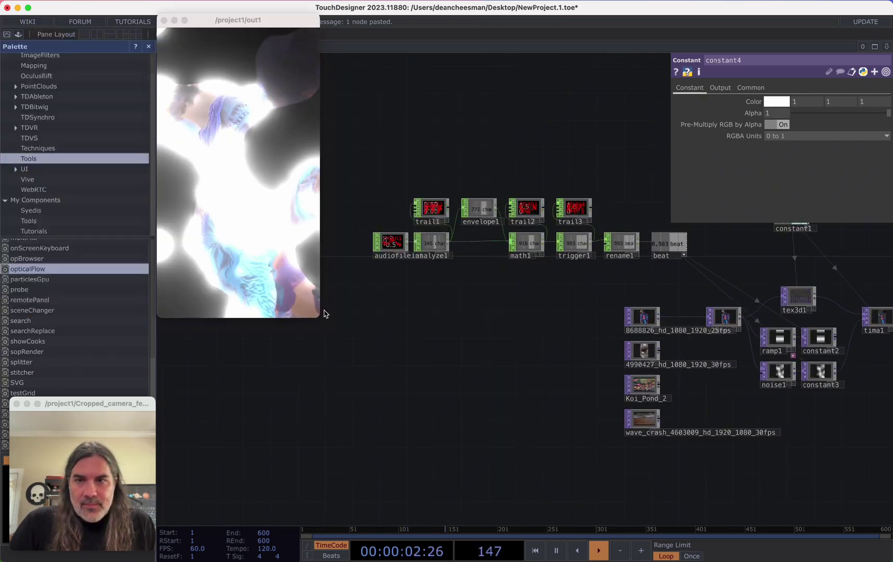
drag(319, 315, 471, 420)
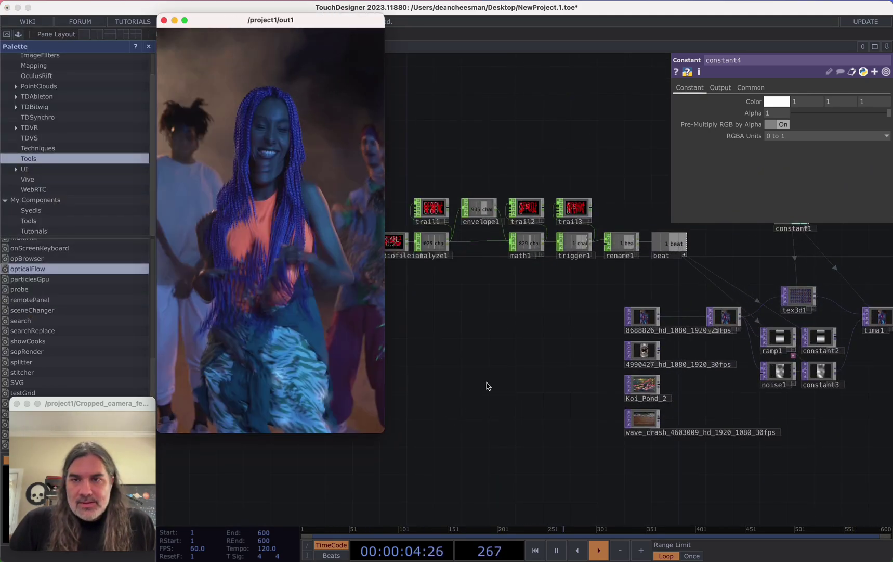
scroll(437, 405, down, 1)
scroll(698, 353, up, 8)
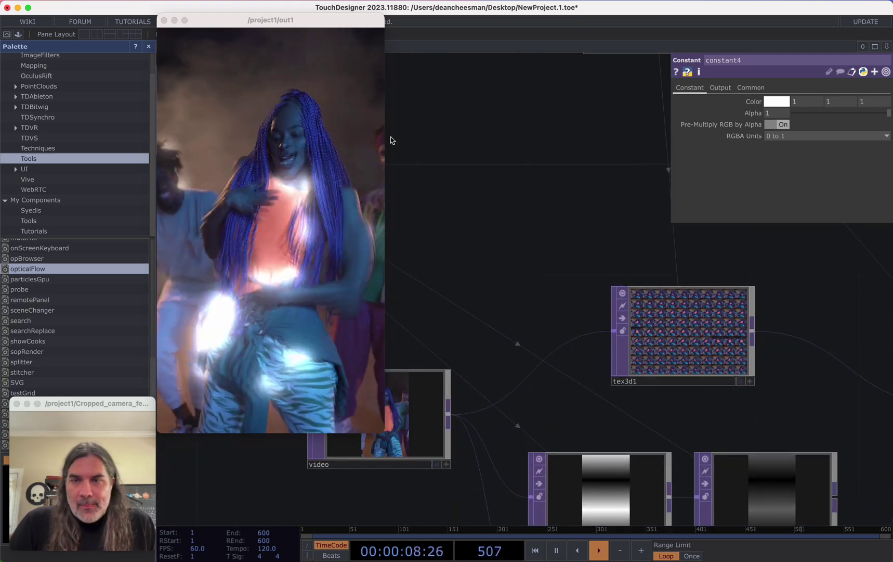
drag(384, 145, 326, 152)
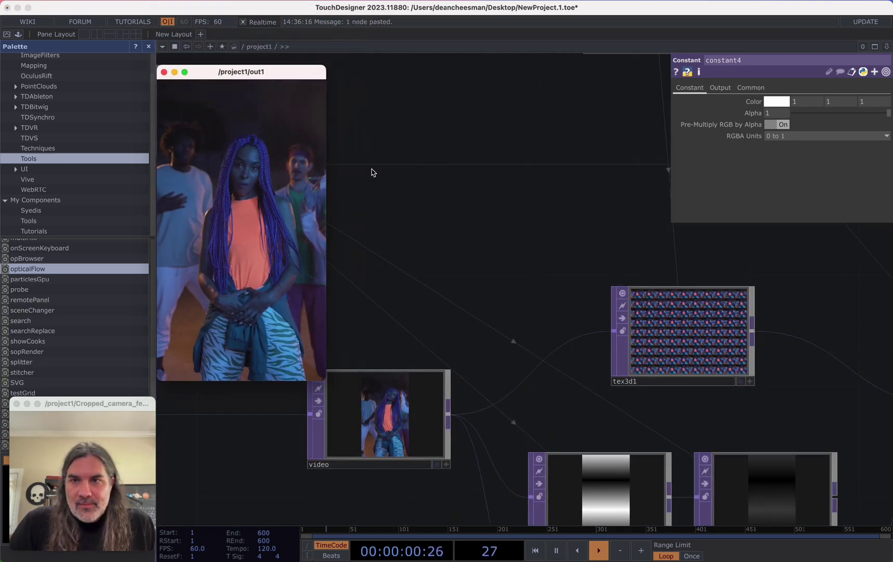
Step: Switch the video node's source to the 4990427_hd_1080_1920_30fps clip
drag(443, 206, 539, 180)
scroll(538, 181, down, 3)
scroll(520, 193, up, 2)
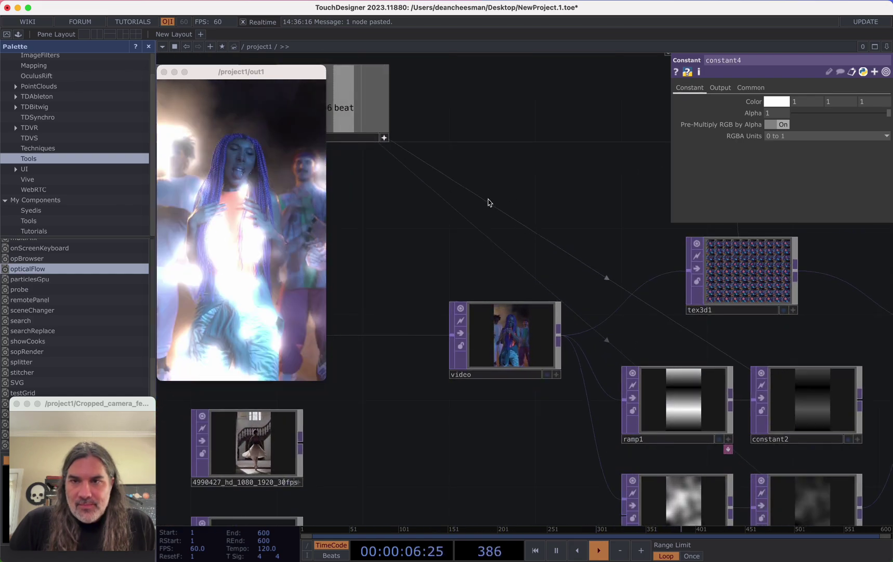
scroll(440, 230, down, 1)
drag(404, 255, 497, 193)
drag(399, 374, 544, 270)
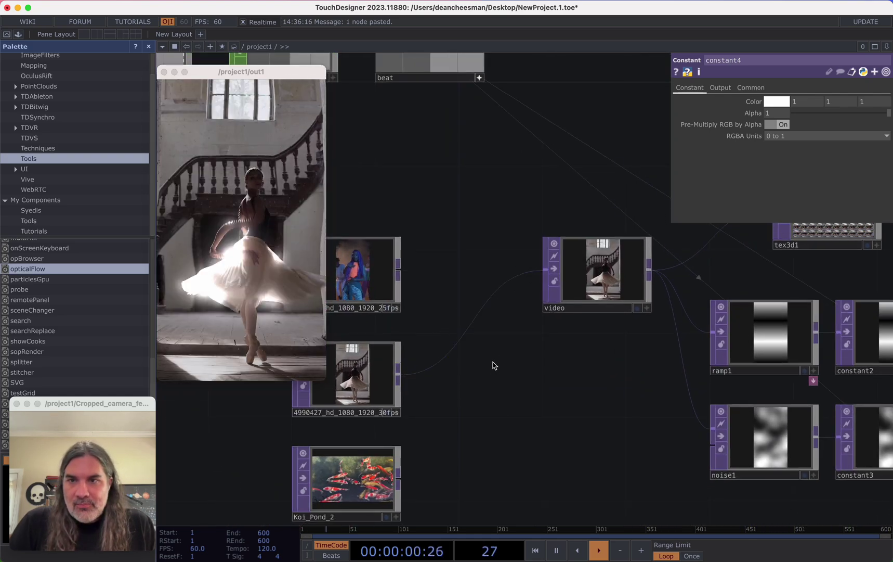
Step: Review the glow on the dancer clip and switch the video node's source to Koi_Pond_2
scroll(500, 343, up, 3)
scroll(500, 343, right, 2)
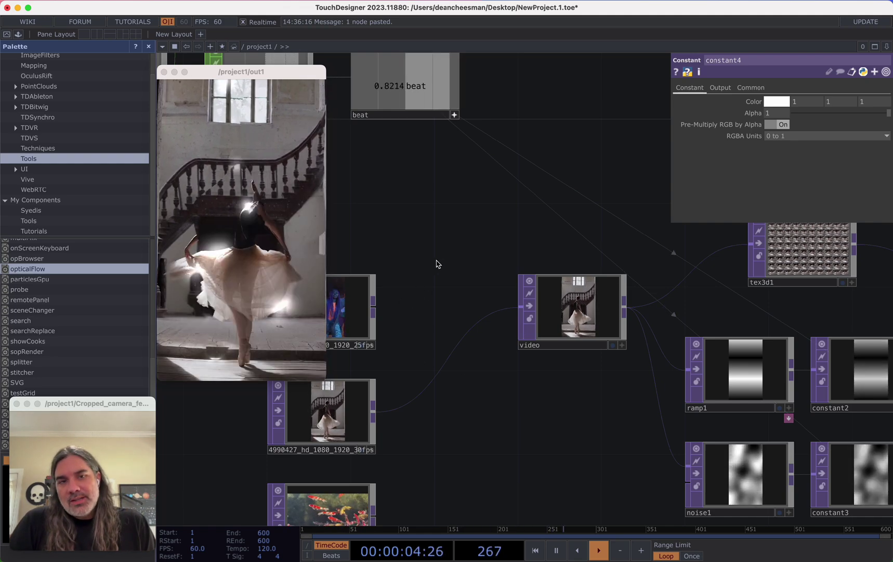
scroll(678, 261, right, 5)
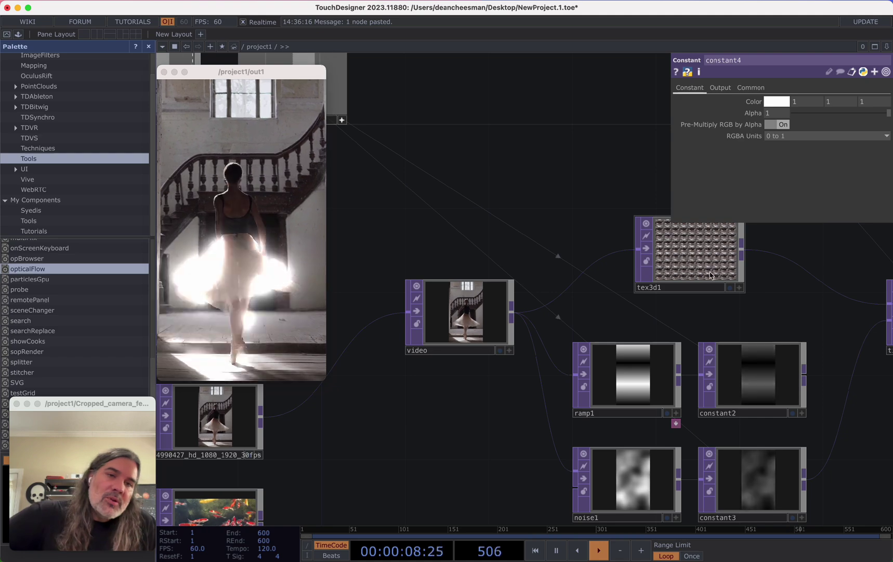
scroll(586, 249, down, 3)
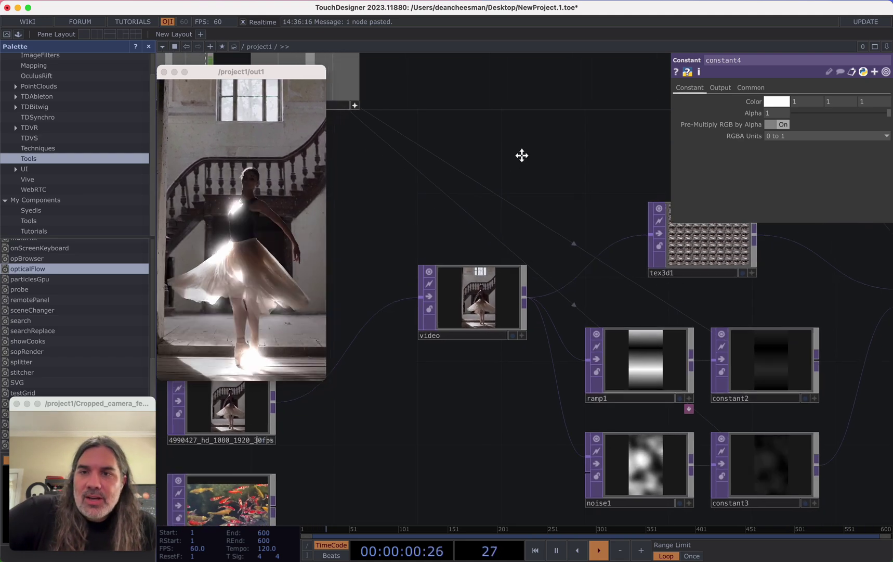
scroll(506, 192, left, 6)
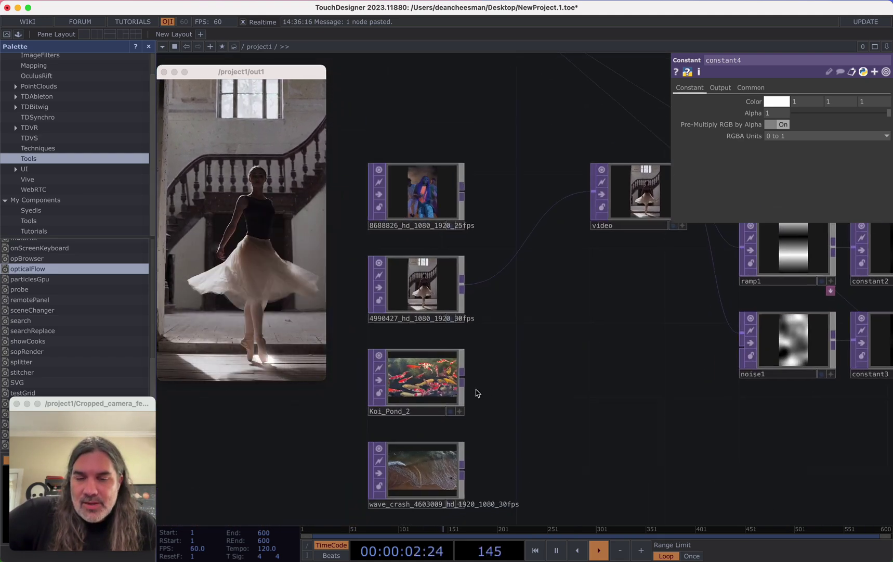
drag(504, 272, 505, 273)
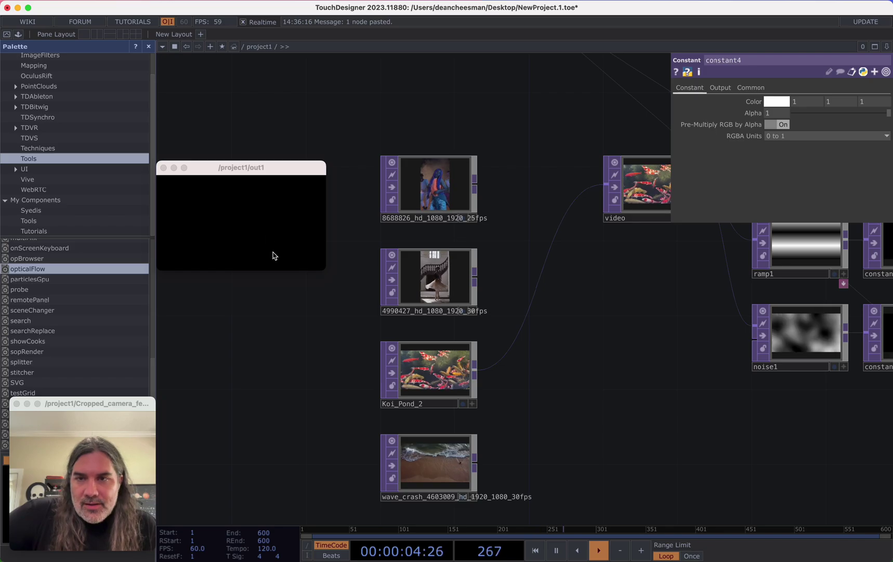
Step: Resize the out1 viewer for the landscape footage and move it clear of the source clips
drag(321, 271, 739, 503)
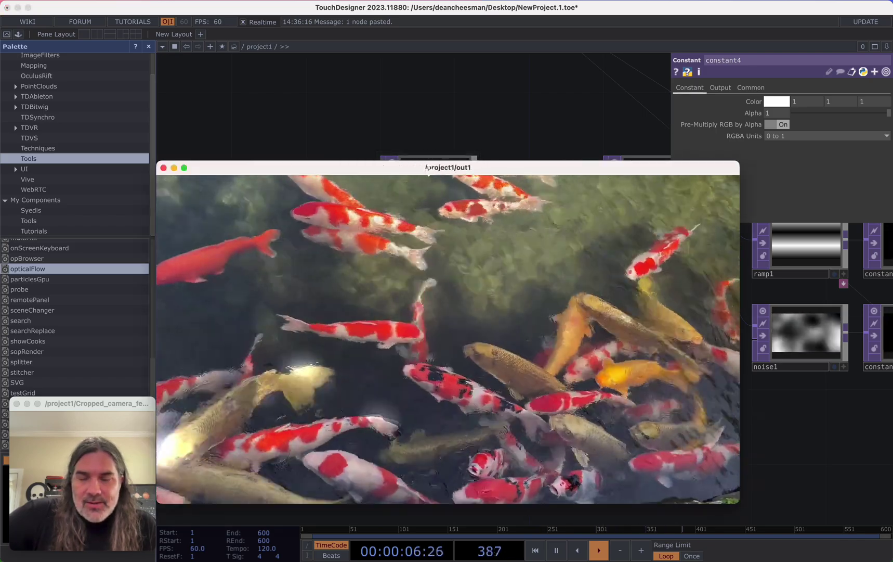
drag(429, 172, 291, 38)
drag(601, 369, 485, 292)
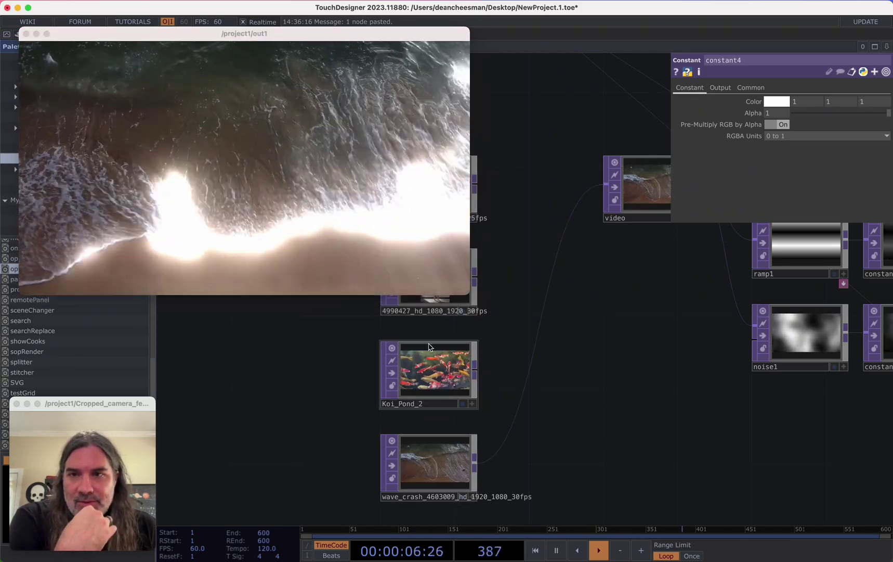
Step: Reconnect Koi_Pond_2 to the video node in place of the wave crash clip
drag(477, 370, 532, 370)
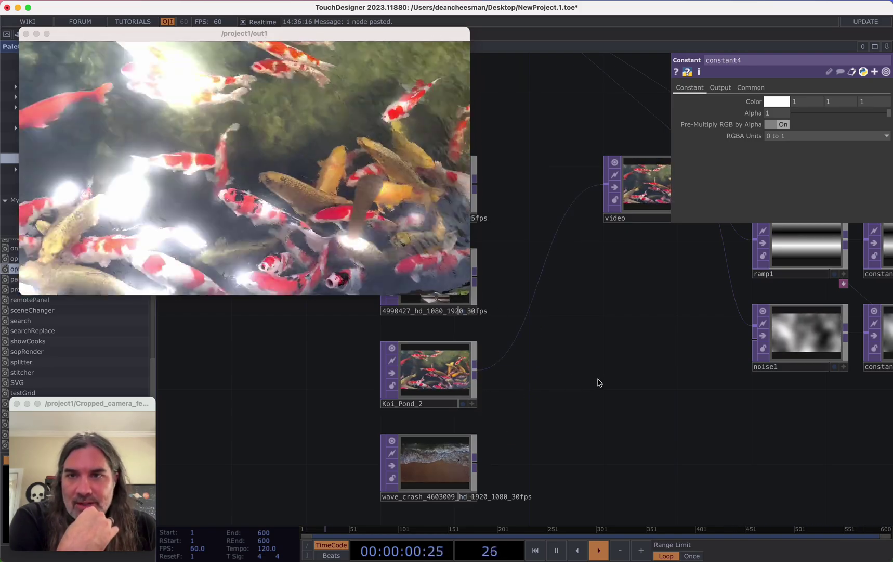
drag(588, 337, 560, 412)
scroll(541, 382, down, 5)
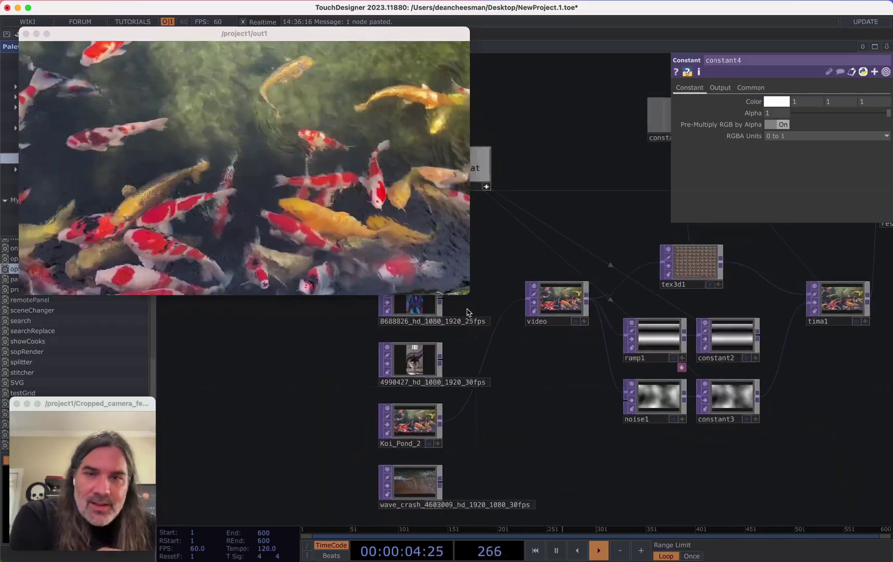
Step: Enlarge the out1 viewer to watch the glow on the koi footage, and shrink it again
drag(467, 296, 581, 357)
drag(368, 47, 519, 97)
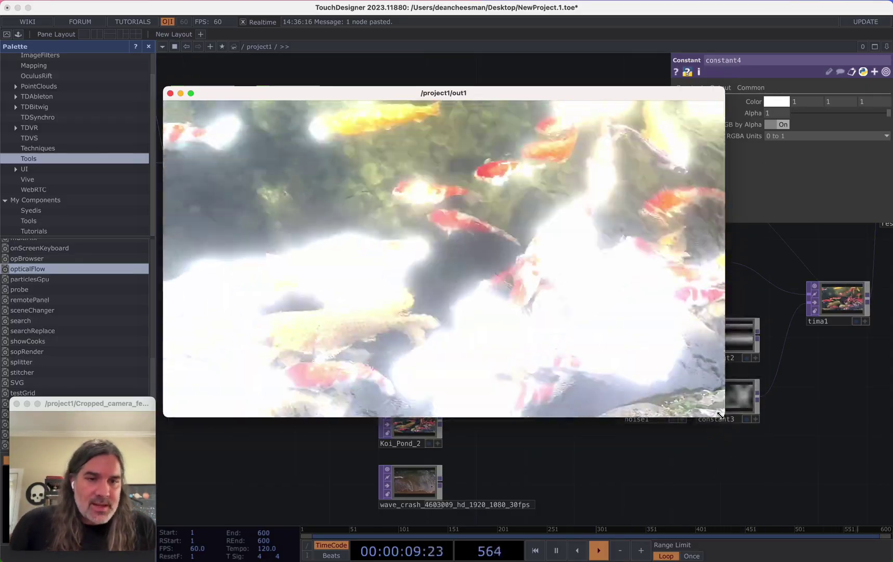
drag(725, 416, 441, 257)
Step: Examine thresh1's isolated motion shapes up close and compare them with the limit1, bloom1 and constant4 nodes
drag(697, 454, 353, 475)
scroll(564, 467, down, 3)
scroll(564, 467, down, 5)
drag(656, 438, 549, 449)
scroll(585, 435, up, 10)
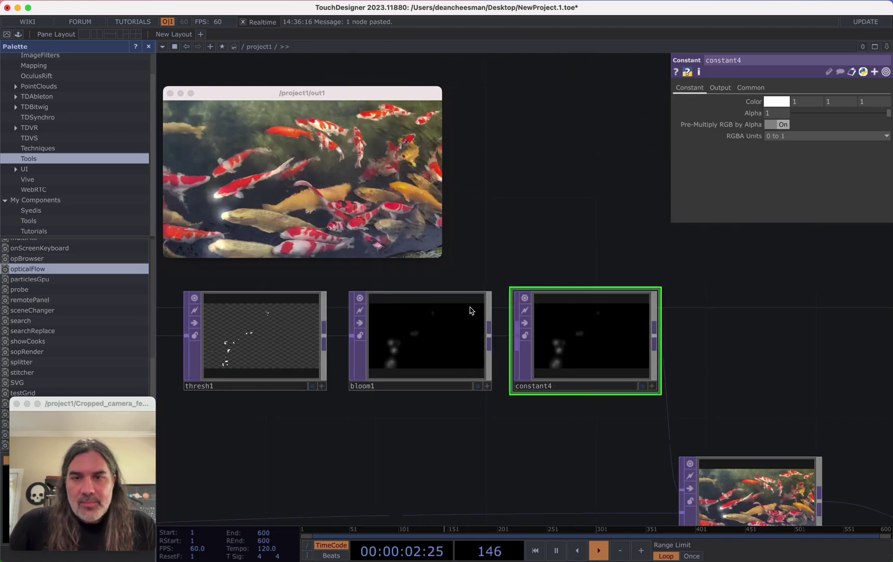
drag(306, 431, 627, 456)
scroll(604, 386, up, 10)
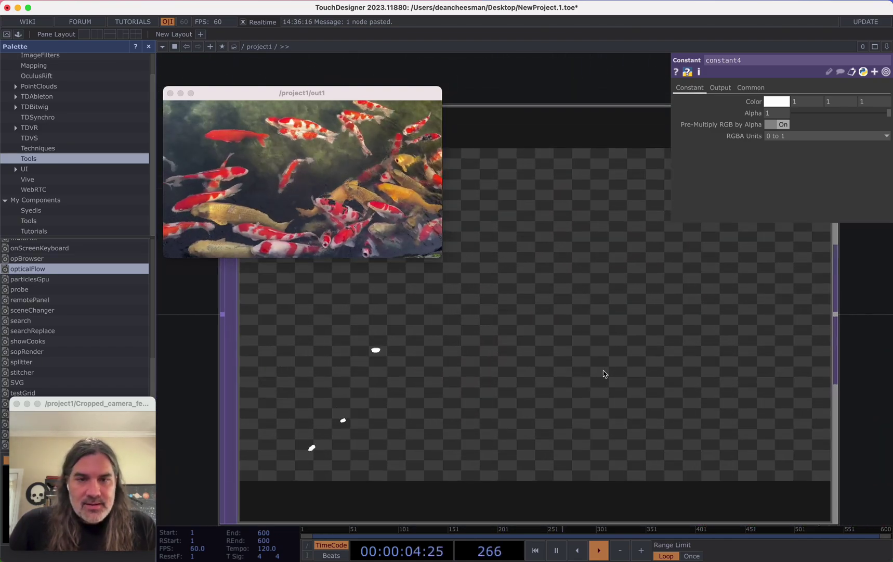
scroll(551, 328, down, 2)
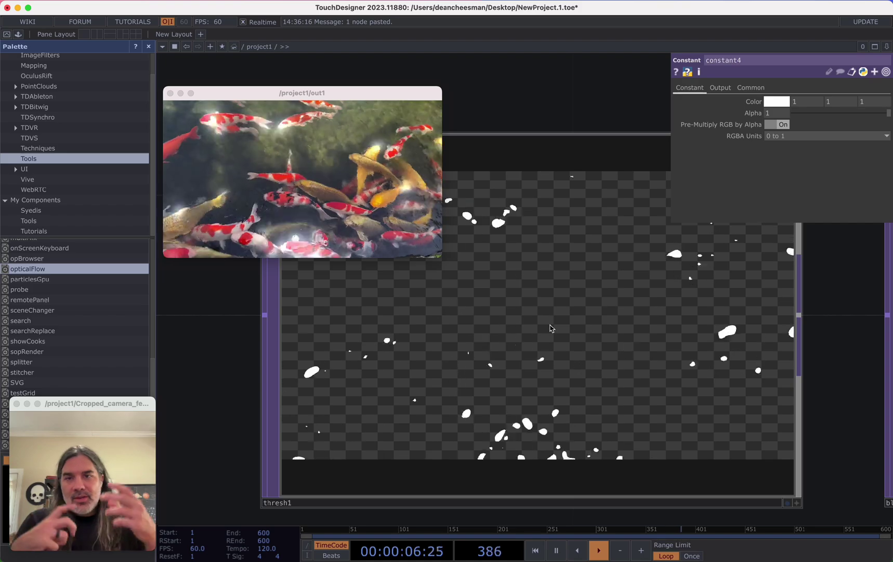
scroll(560, 318, down, 6)
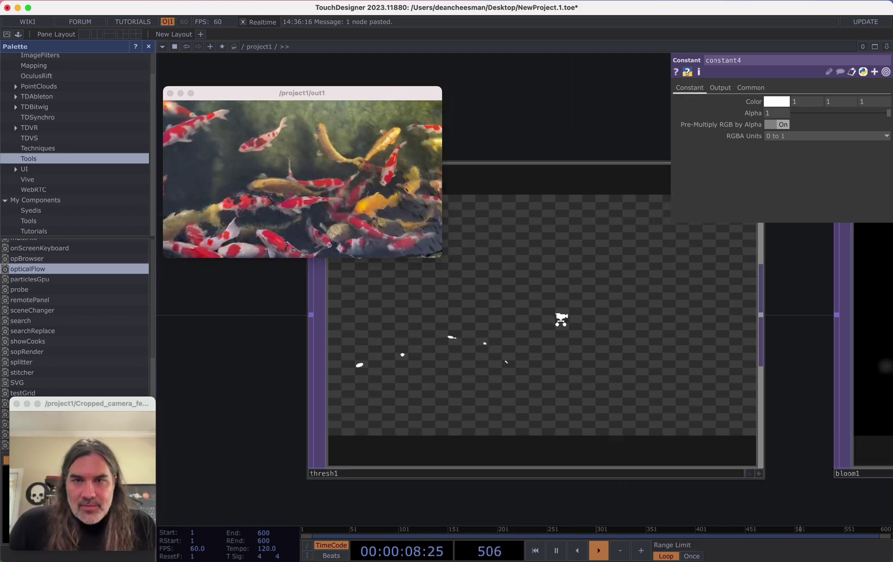
drag(621, 453, 546, 423)
scroll(541, 395, down, 3)
middle_drag(540, 386, 538, 383)
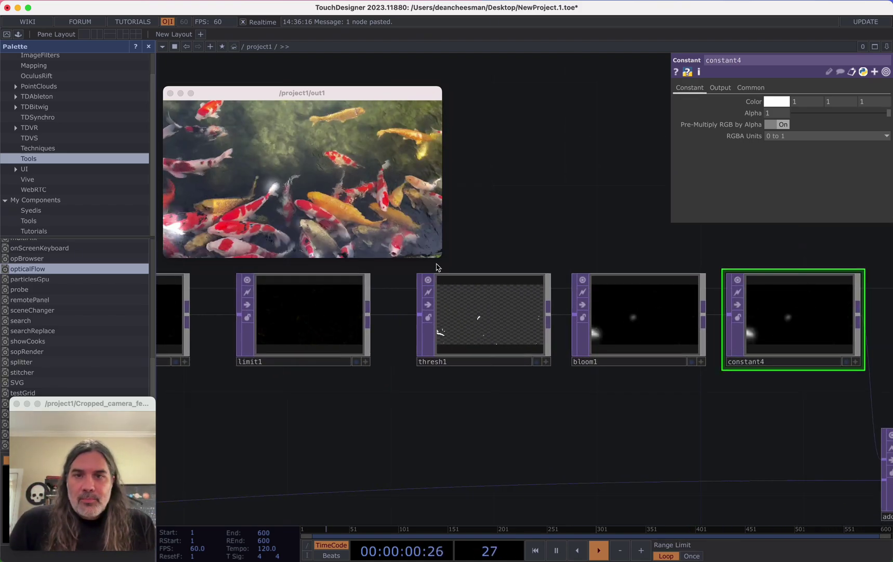